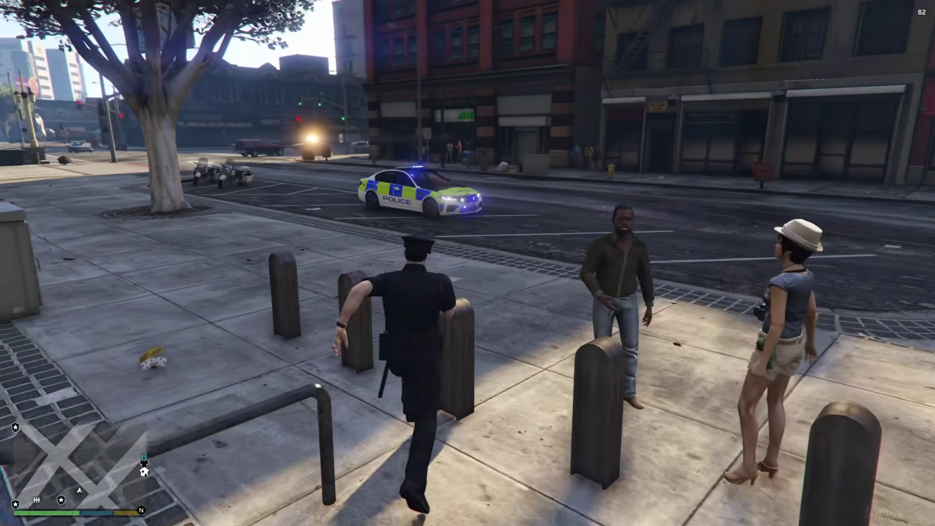
key("w")
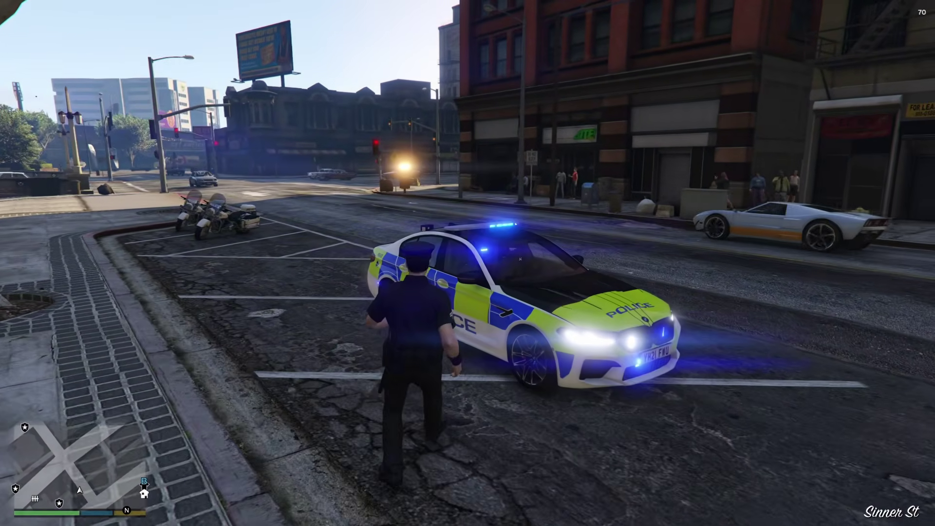
key("w")
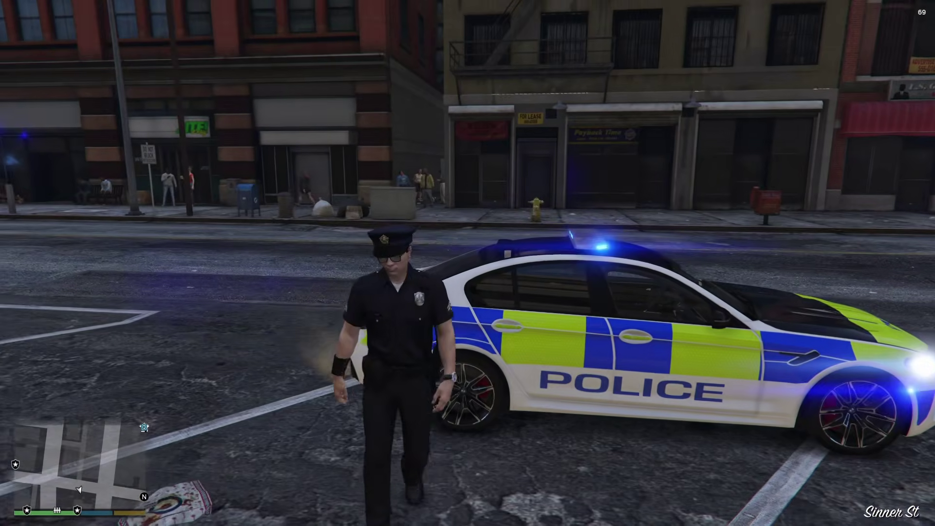
key("w")
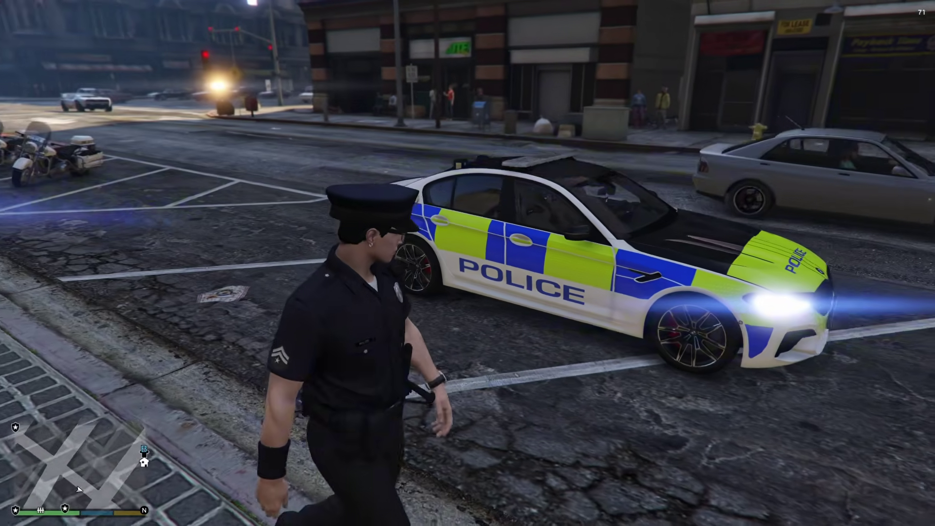
key("s")
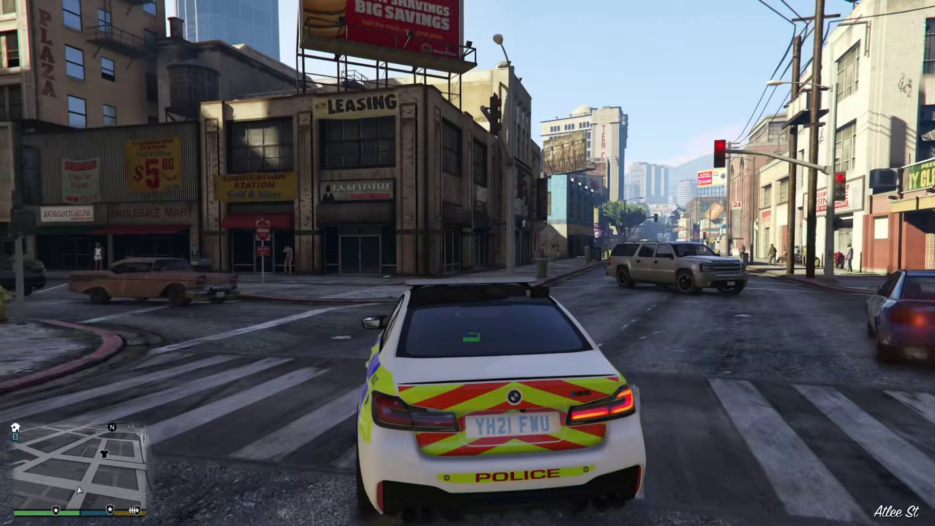
key("w")
key("d")
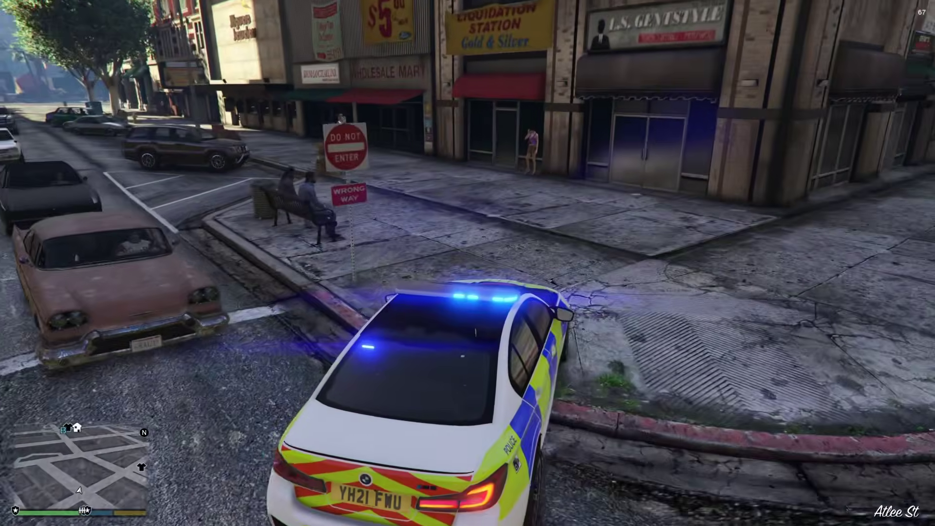
key("e")
key("w")
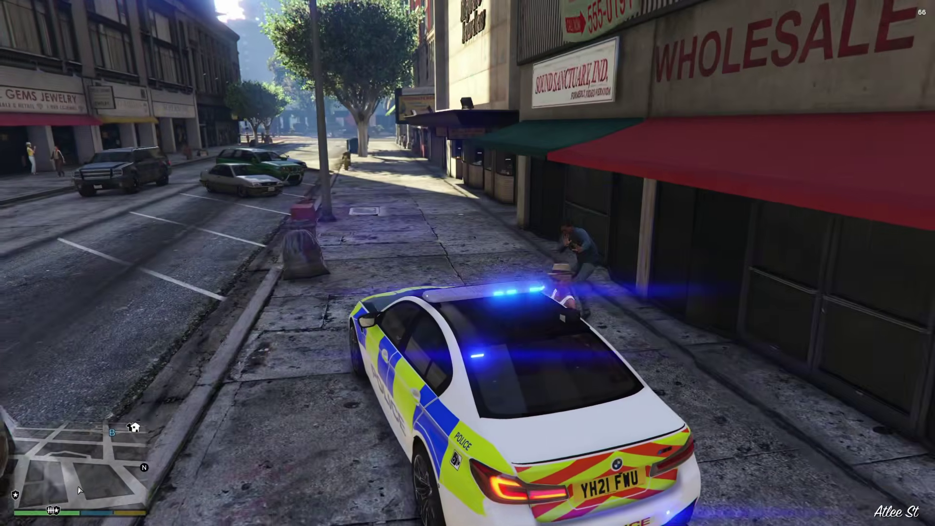
key("w")
key("a")
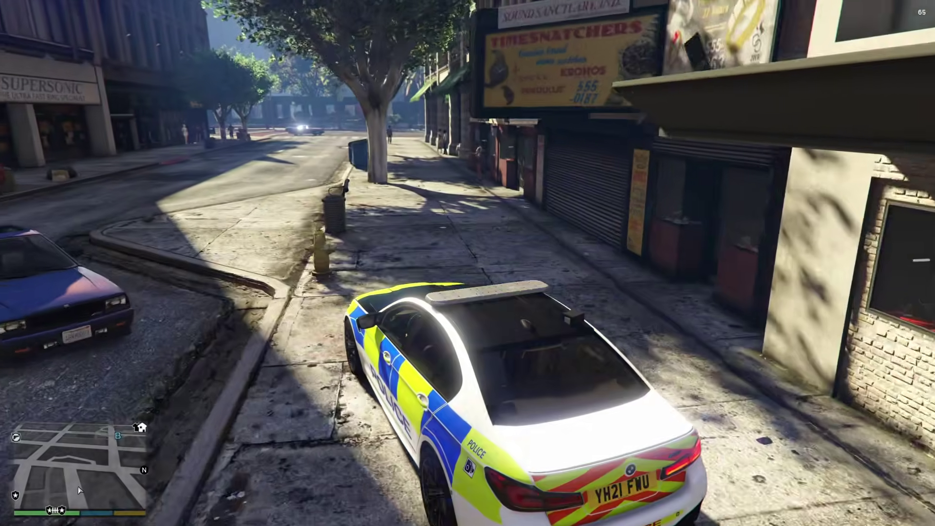
key("a")
key("w")
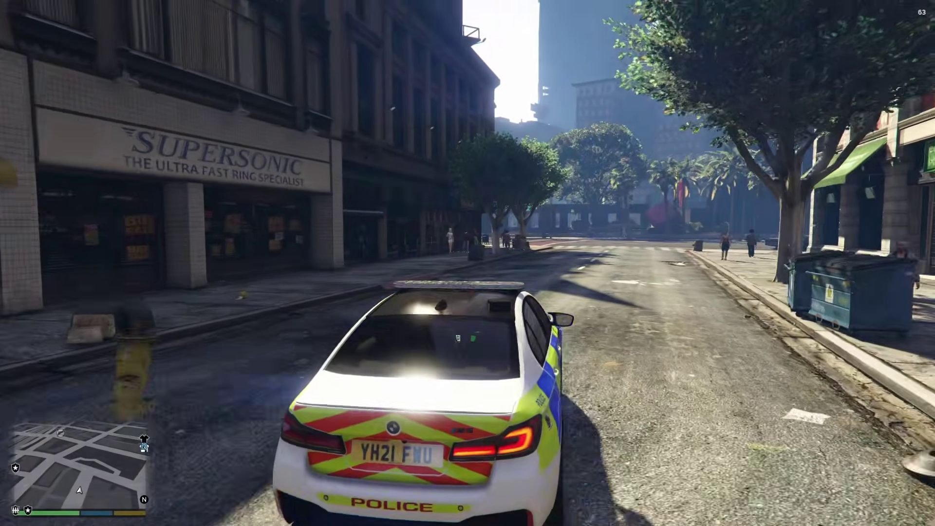
key("w")
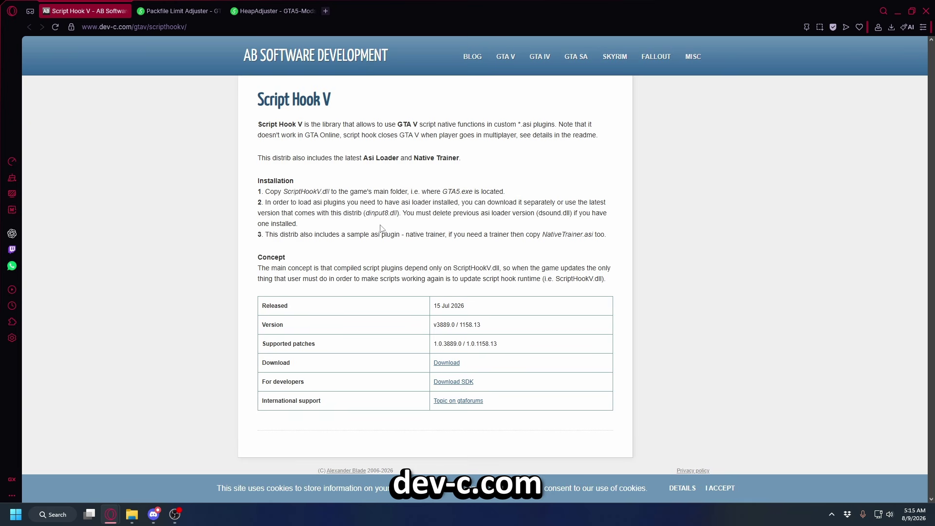
Download the Script Hook V archive from dev-c.com and save it in the Download folder
left_click(446, 363)
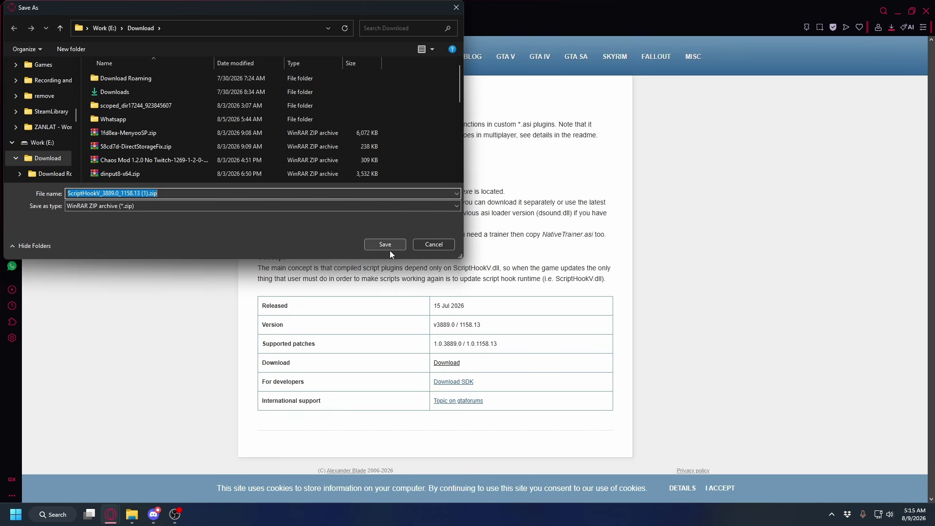
left_click(384, 245)
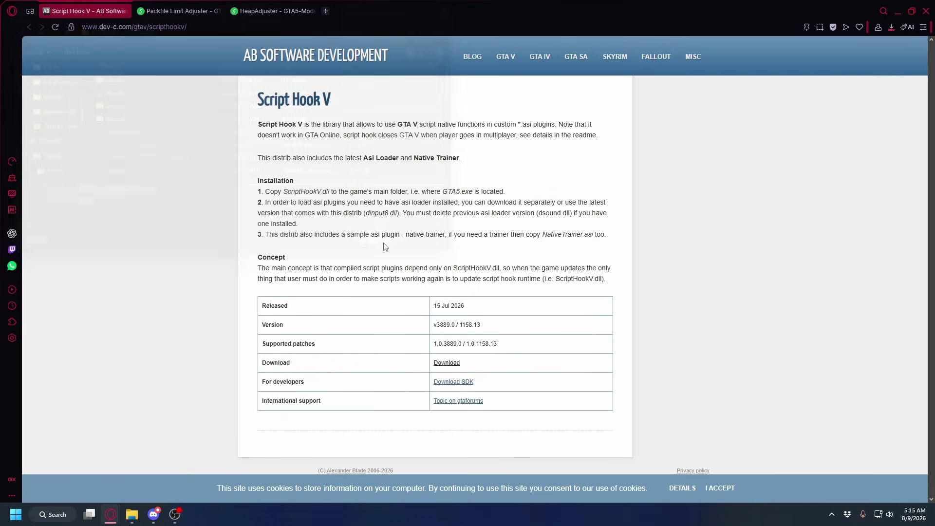
Download Packfile Limit Adjuster 1.2 from its gta5-mods.com page and save the archive in the Download folder
left_click(181, 11)
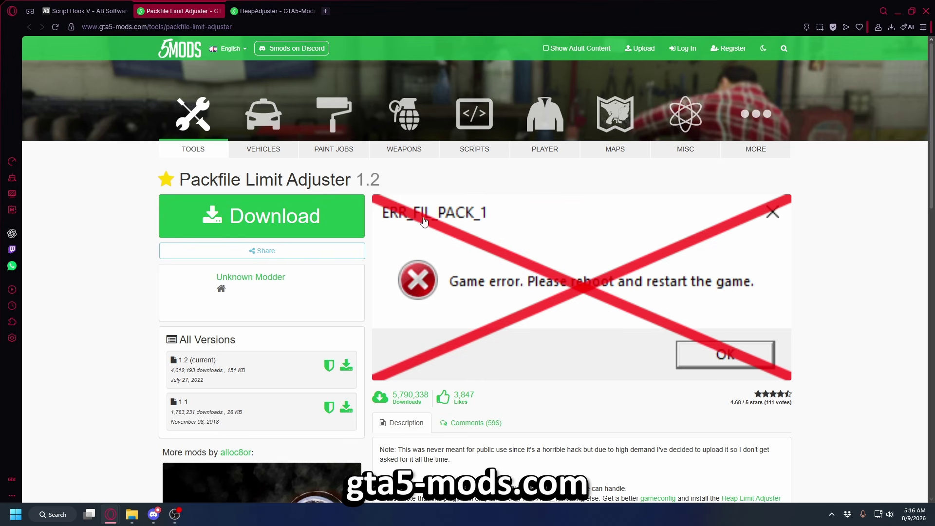
left_click(269, 224)
left_click(550, 247)
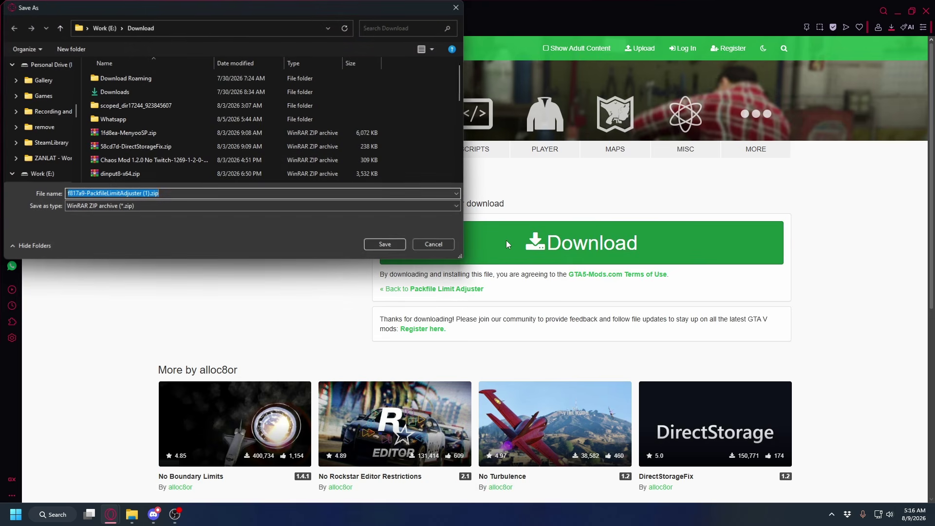
left_click(393, 243)
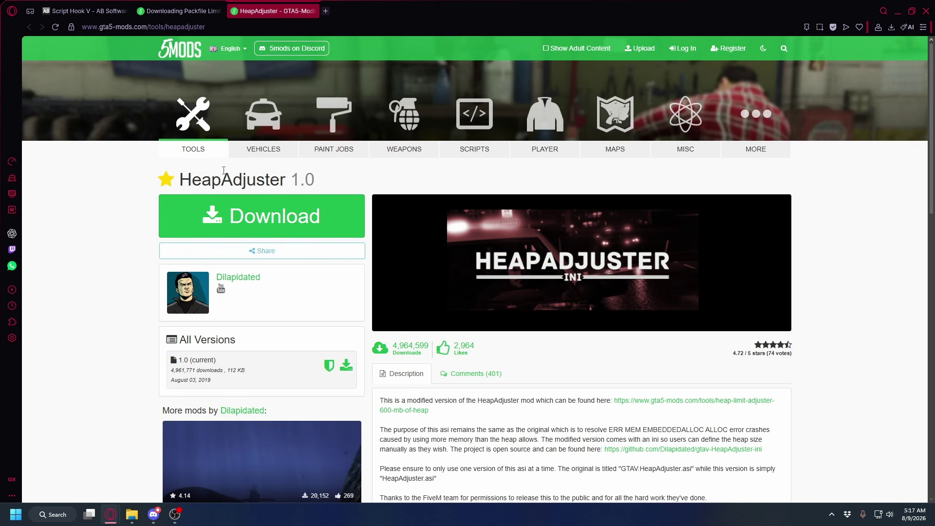
Download HeapAdjuster 1.0 from its gta5-mods.com page and save the archive in the Download folder
left_click(309, 219)
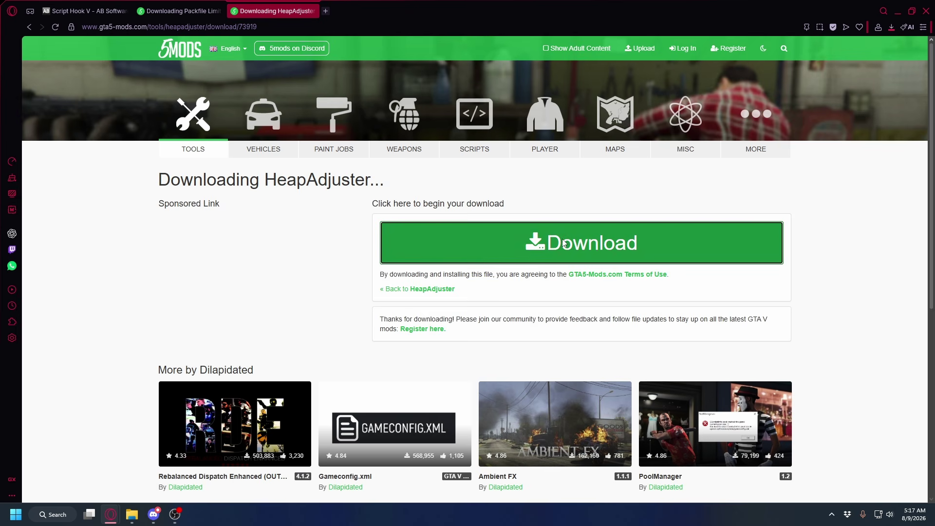
left_click(561, 244)
left_click(396, 245)
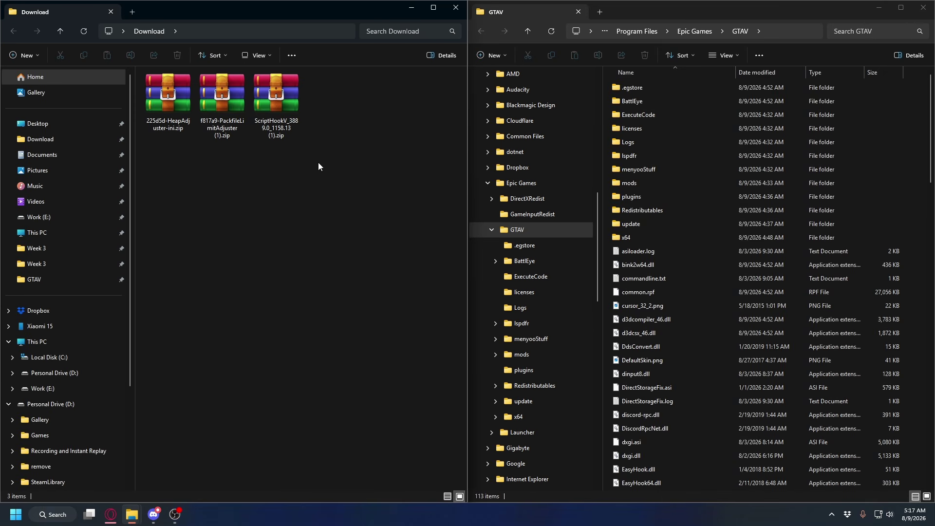
left_click_drag(318, 162, 154, 92)
left_click(271, 100)
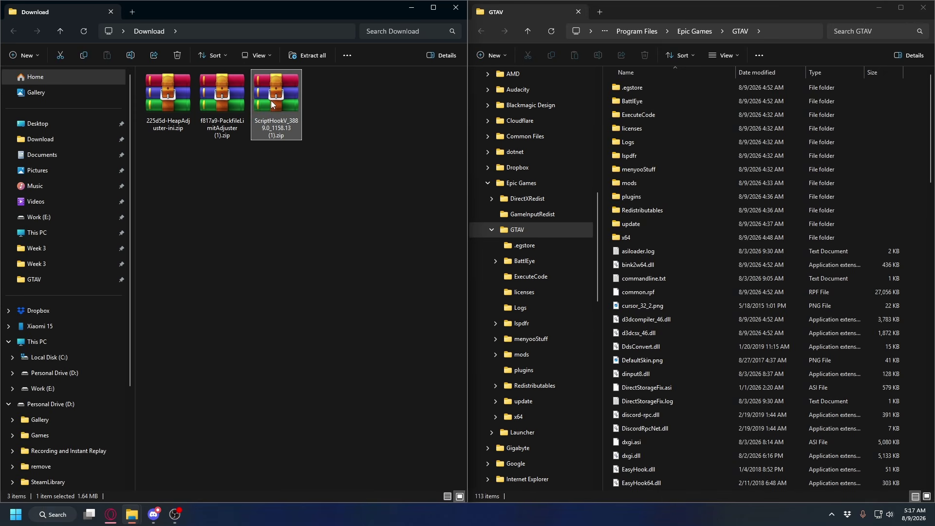
left_click(217, 103)
left_click(160, 108)
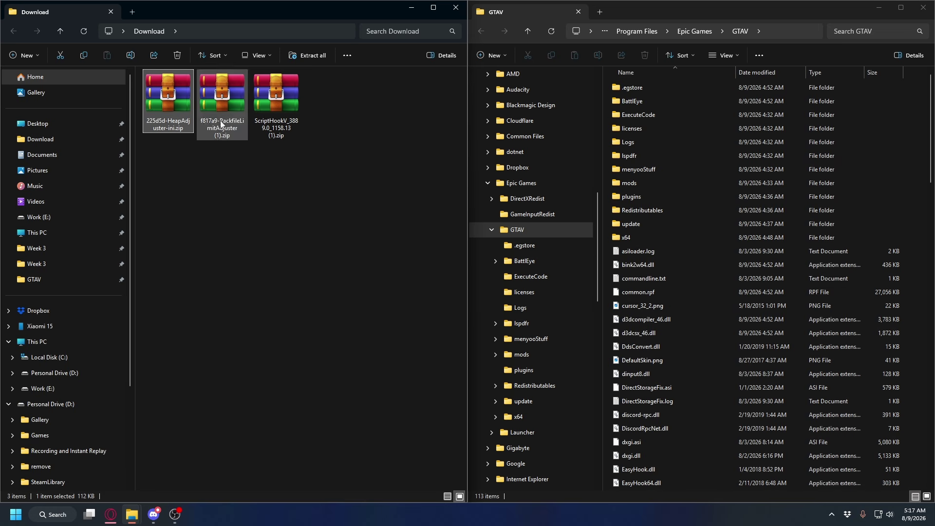
left_click(321, 160)
left_click(700, 238)
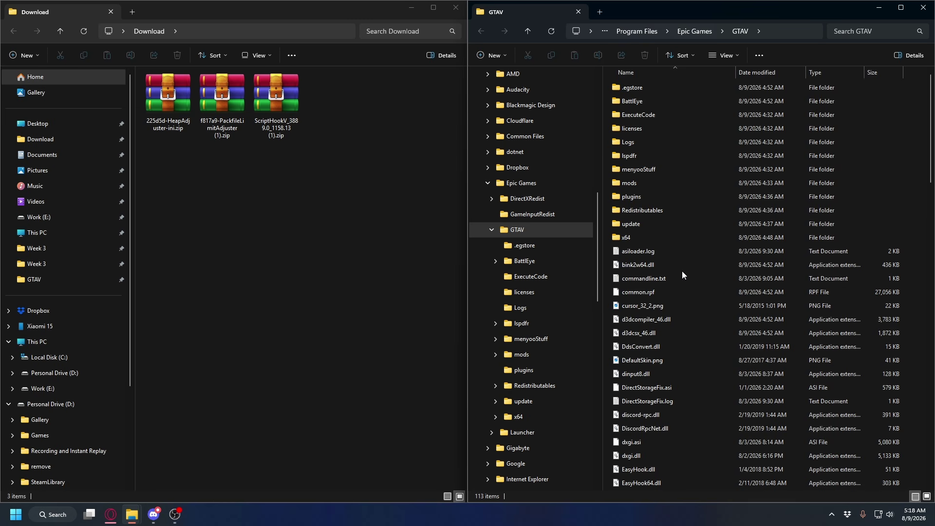
Switch to the Epic Games library and open the management options for Grand Theft Auto V
mouse_move(669, 243)
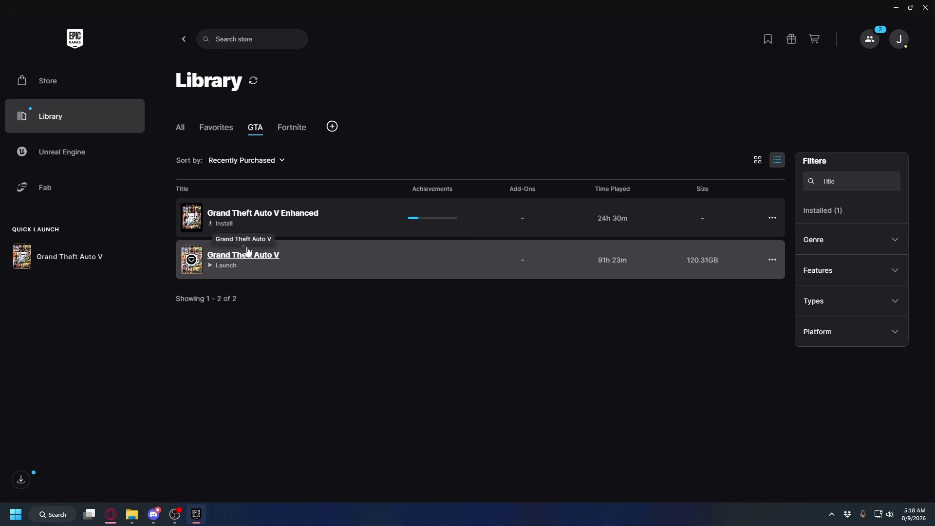
left_click(774, 261)
left_click(785, 371)
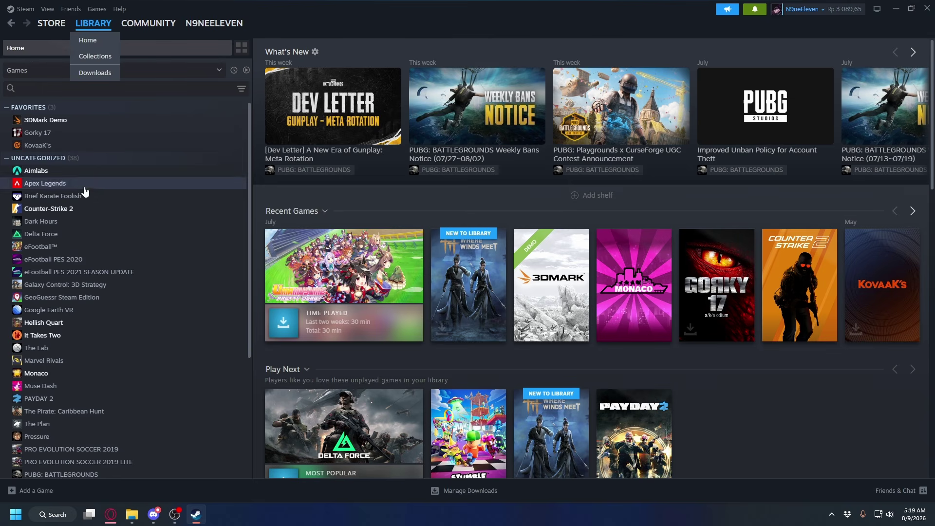
Switch to the Steam library and browse the local files of Aimlabs
right_click(30, 171)
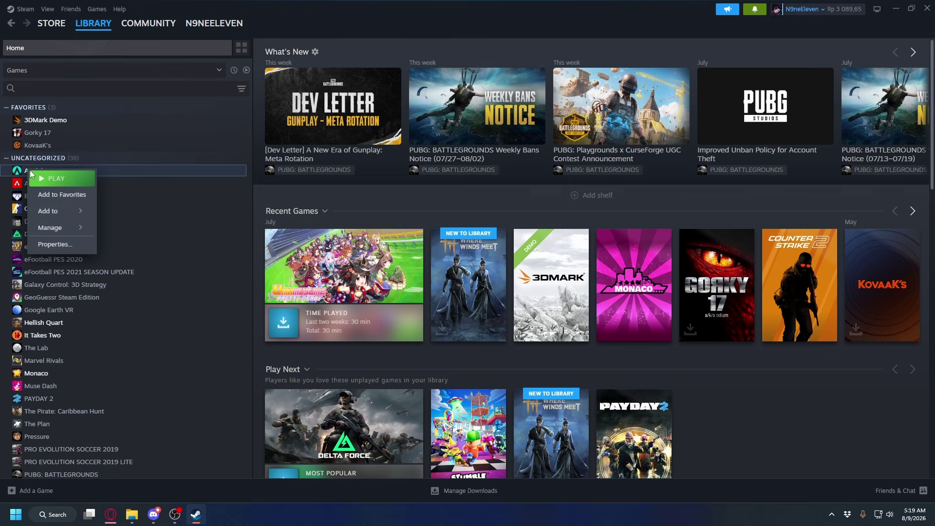
mouse_move(55, 233)
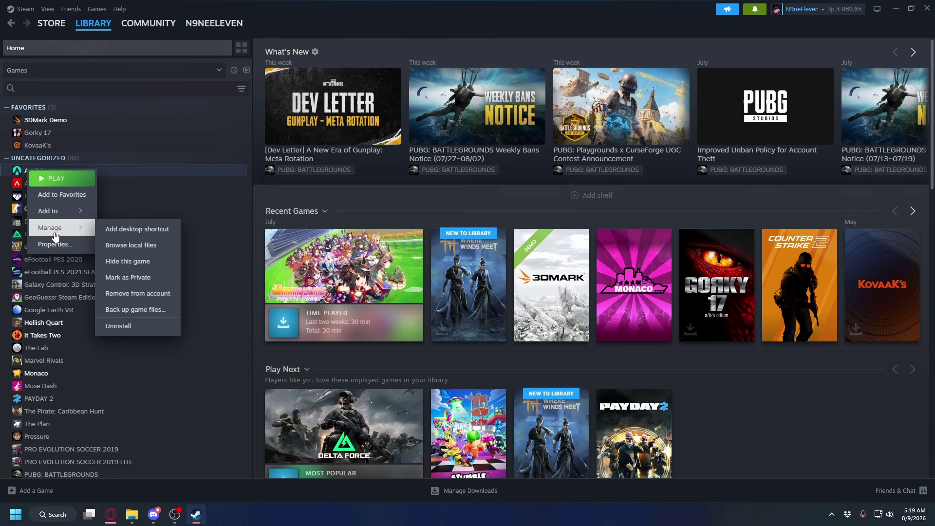
left_click(151, 251)
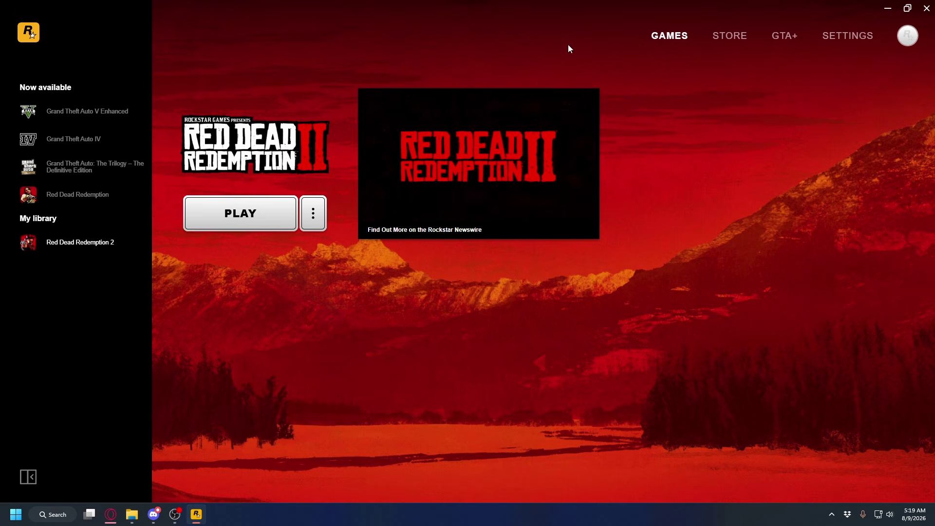
Switch to the Rockstar Games Launcher and open Red Dead Redemption 2's installation folder from its game settings
left_click(832, 39)
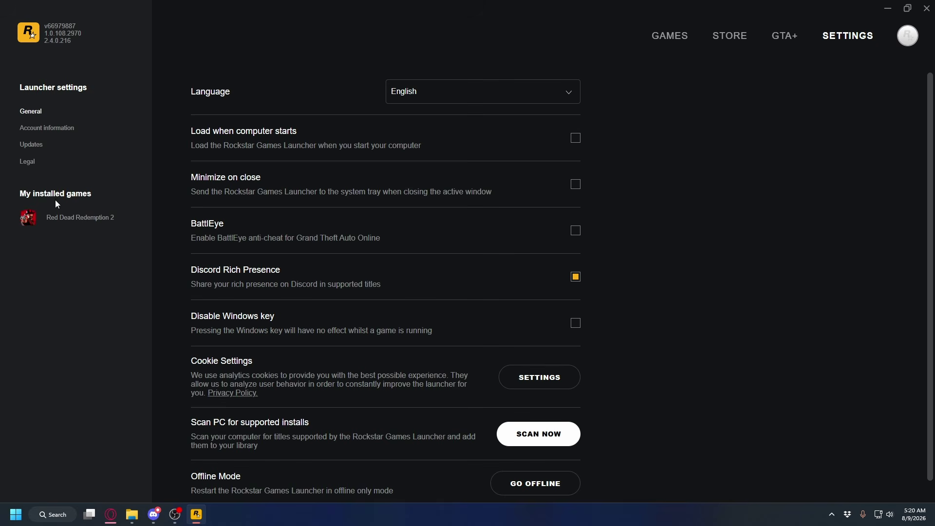
left_click(63, 219)
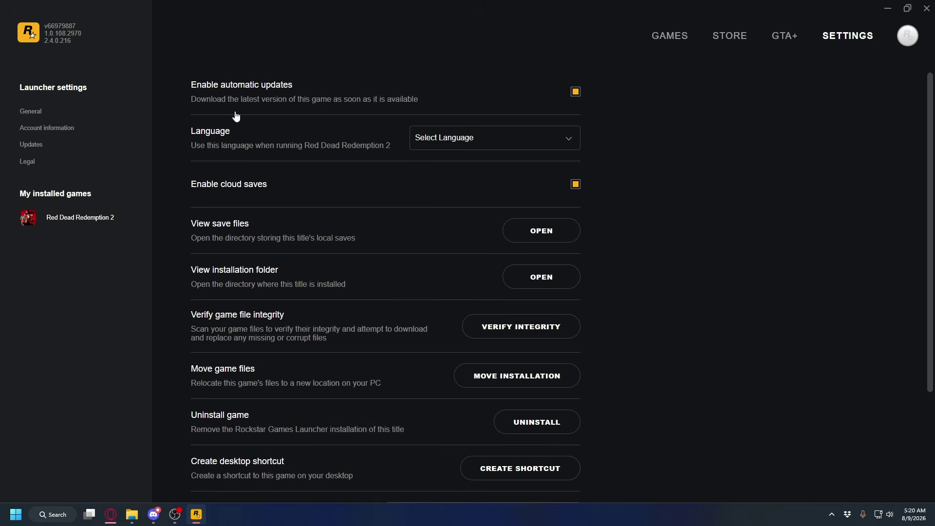
scroll(239, 207, "down", 1)
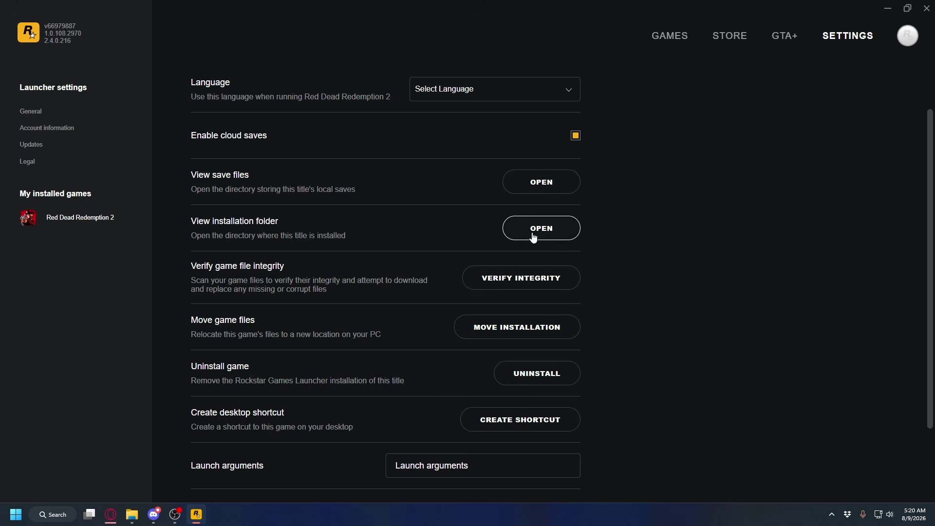
left_click(577, 227)
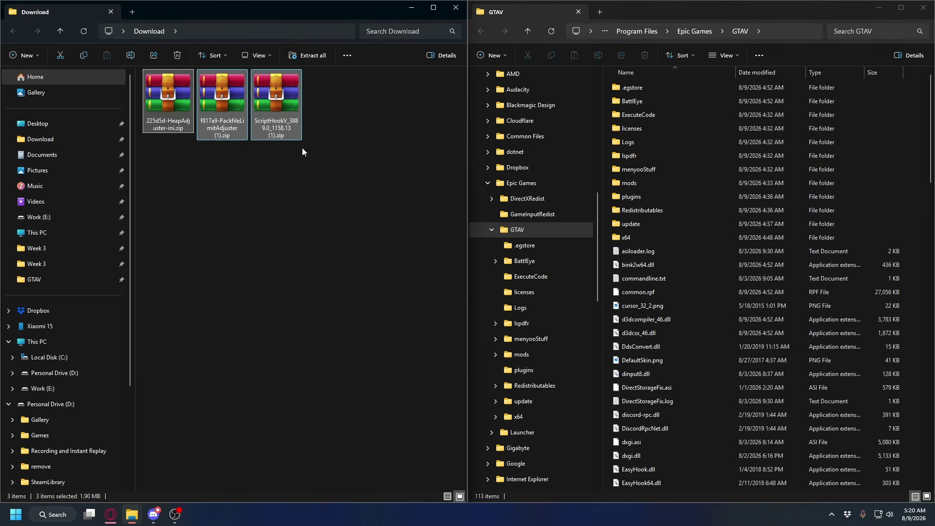
Extract the ScriptHookV ZIP archive into its own folder inside the Download folder
left_click_drag(301, 148, 146, 104)
left_click(283, 105)
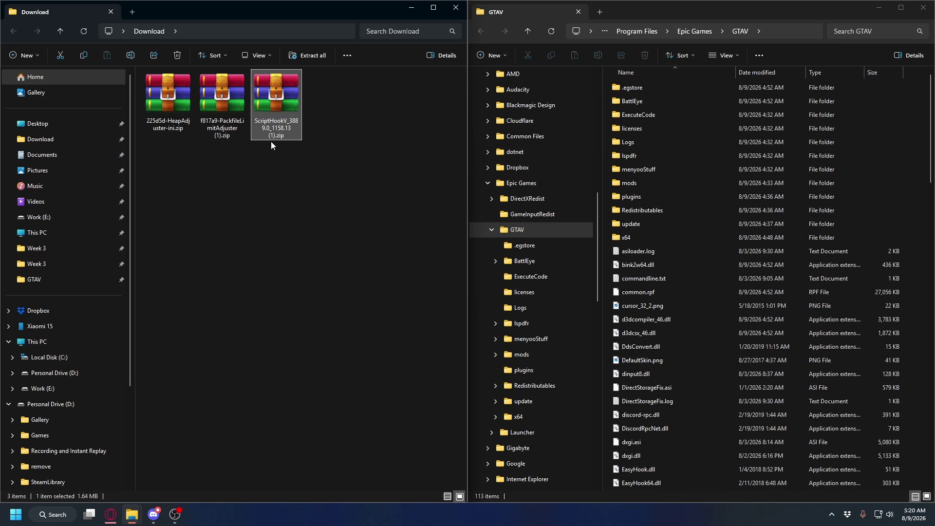
right_click(279, 104)
left_click(333, 207)
left_click(555, 350)
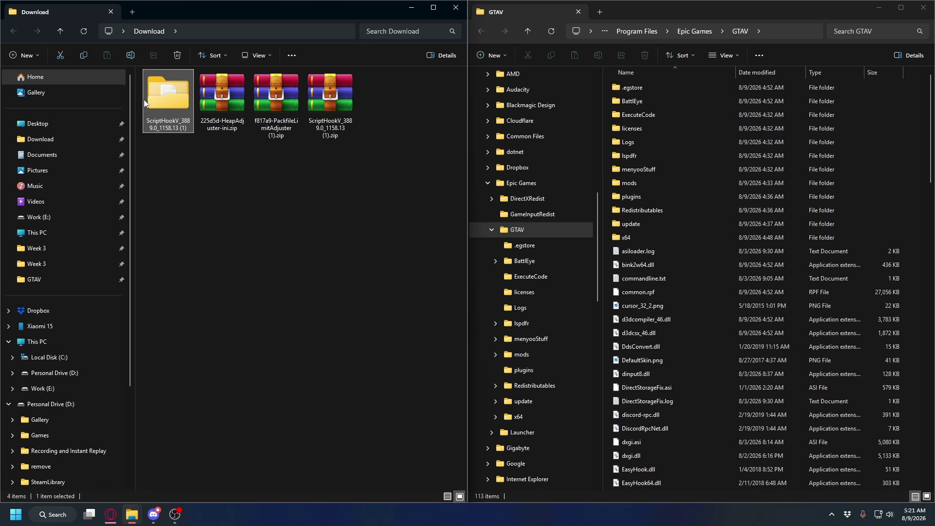
Extract the PackfileLimitAdjuster ZIP archive into its own folder inside the Download folder
right_click(268, 100)
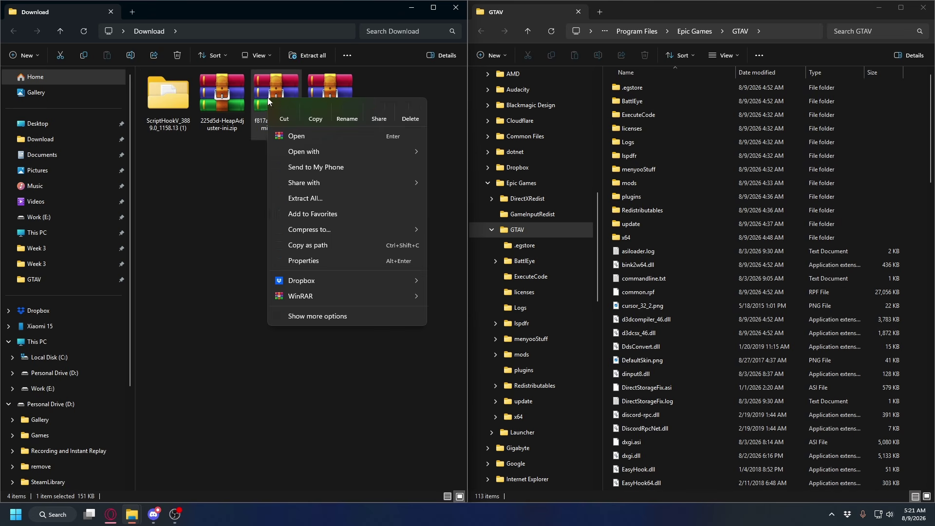
left_click(329, 198)
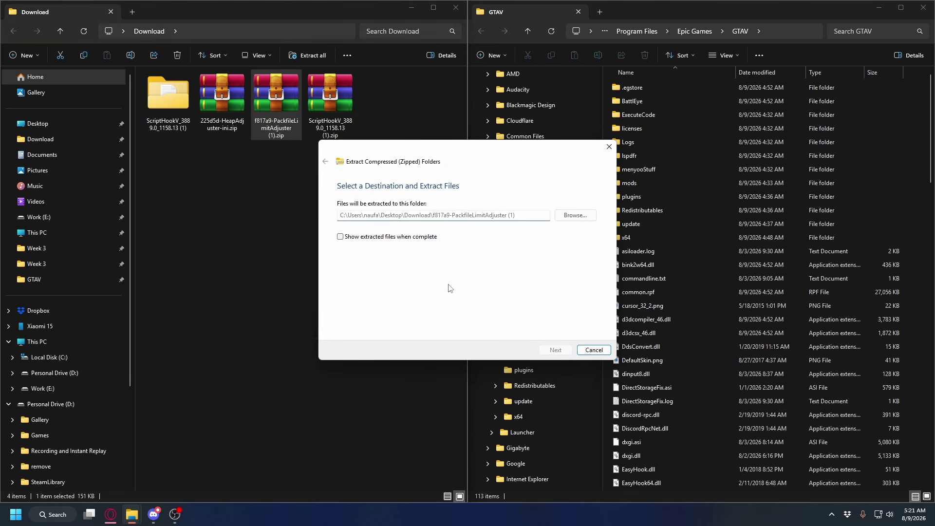
left_click(556, 350)
Delete the HeapAdjuster, PackfileLimitAdjuster and ScriptHookV ZIP archives from the Download folder, keeping the extracted folders
left_click_drag(441, 165, 329, 109)
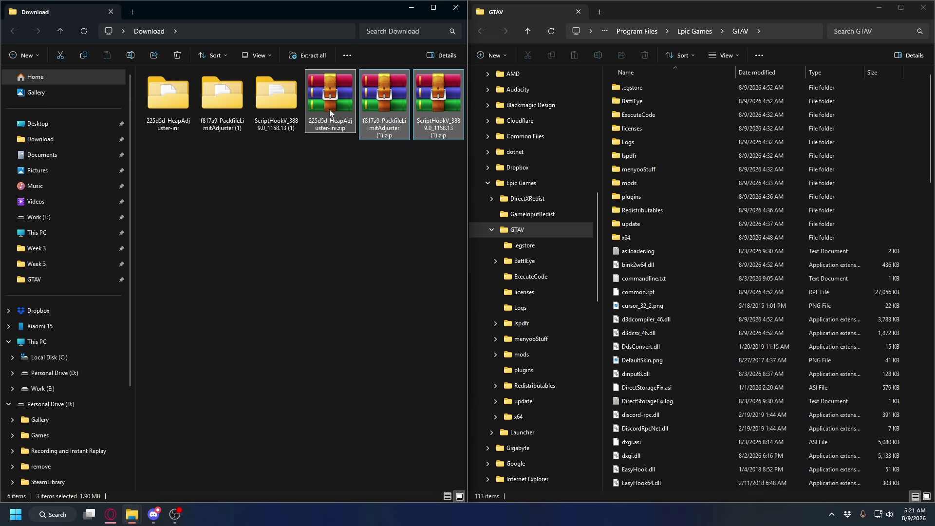
right_click(335, 95)
left_click(476, 111)
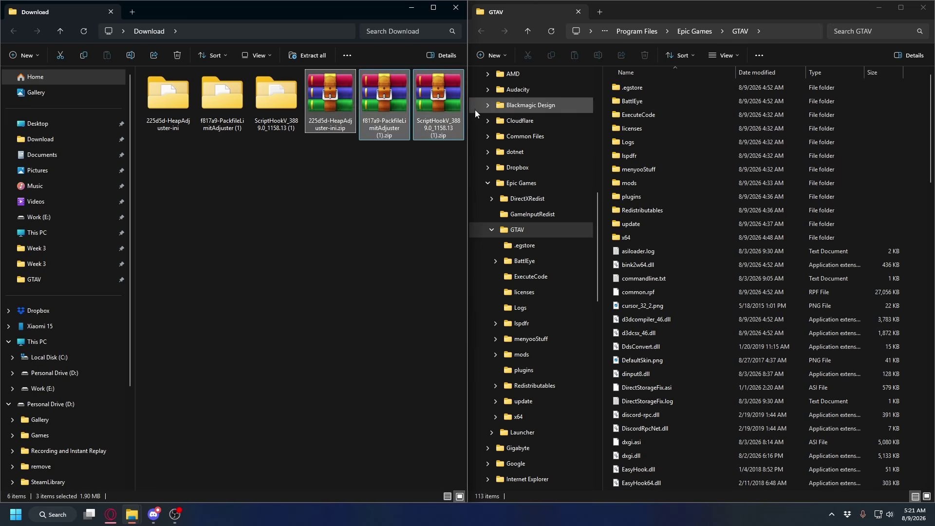
Move dinput8.dll, NativeTrainer.asi, ScriptHookV.dll and xinput1_4.dll from the extracted ScriptHookV bin folder into the GTAV folder, replacing existing copies
double_click(280, 101)
left_click(165, 88)
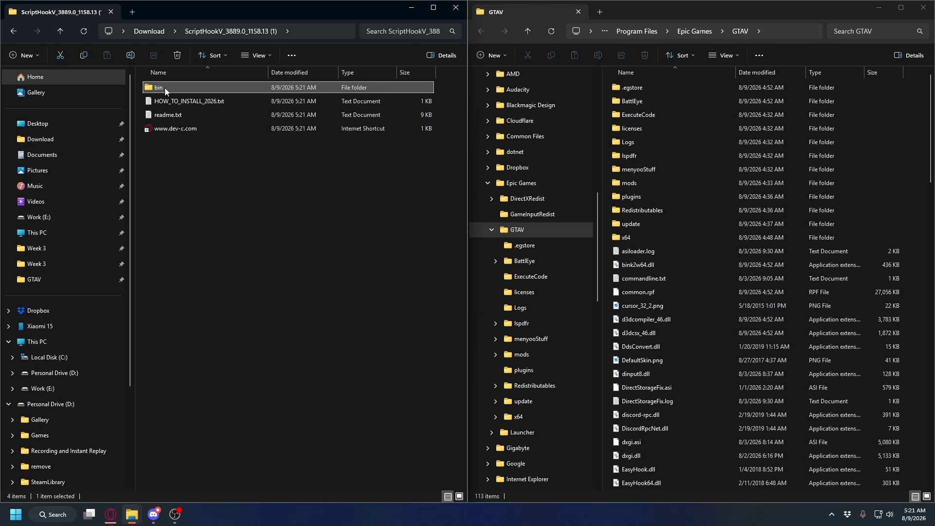
double_click(176, 88)
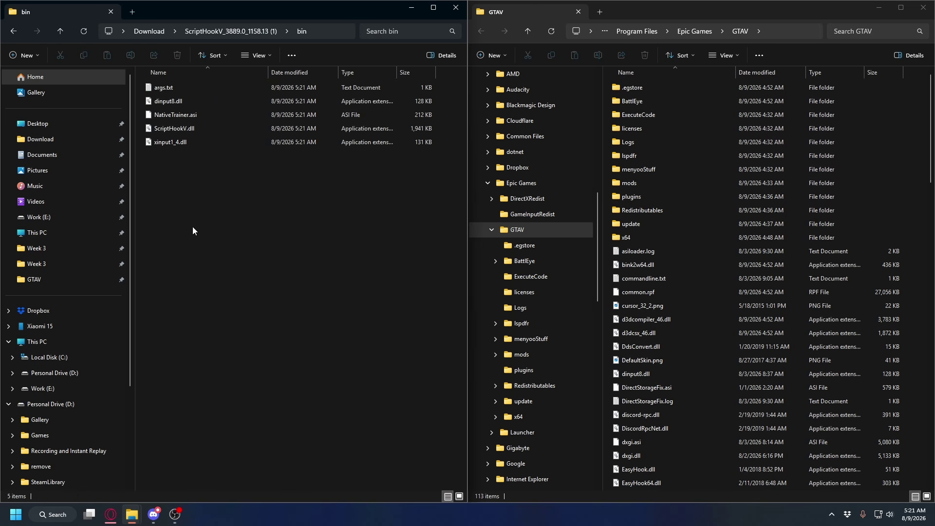
left_click(178, 142)
left_click(185, 130, "ctrl")
left_click(174, 103, "ctrl")
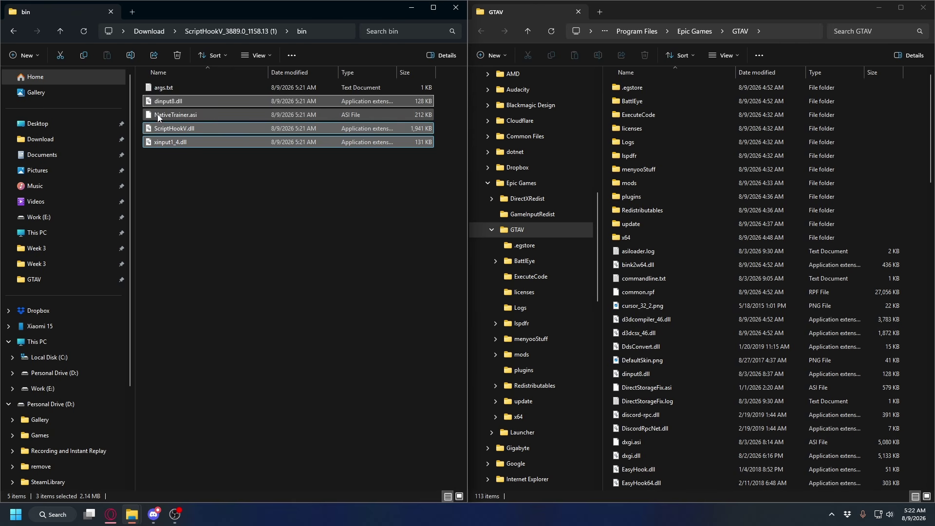
left_click(188, 115, "ctrl")
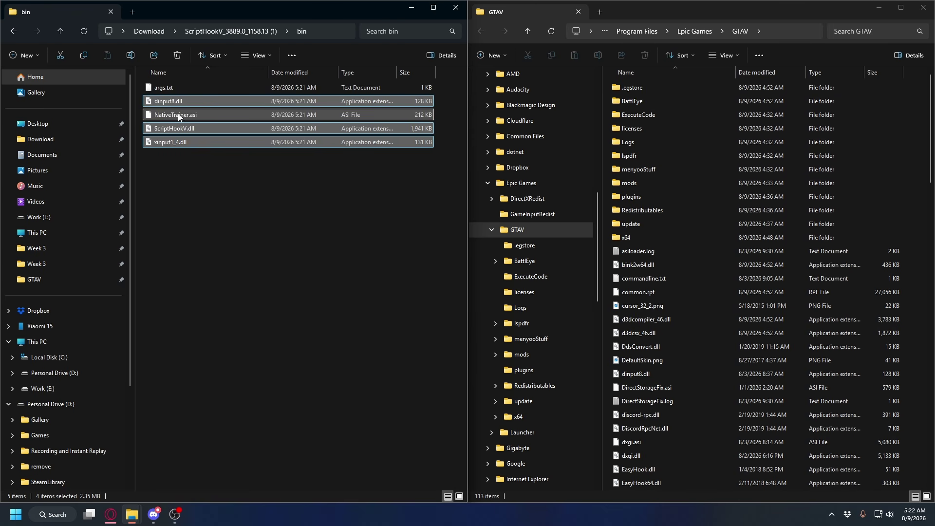
left_click_drag(178, 116, 911, 204)
left_click(431, 179)
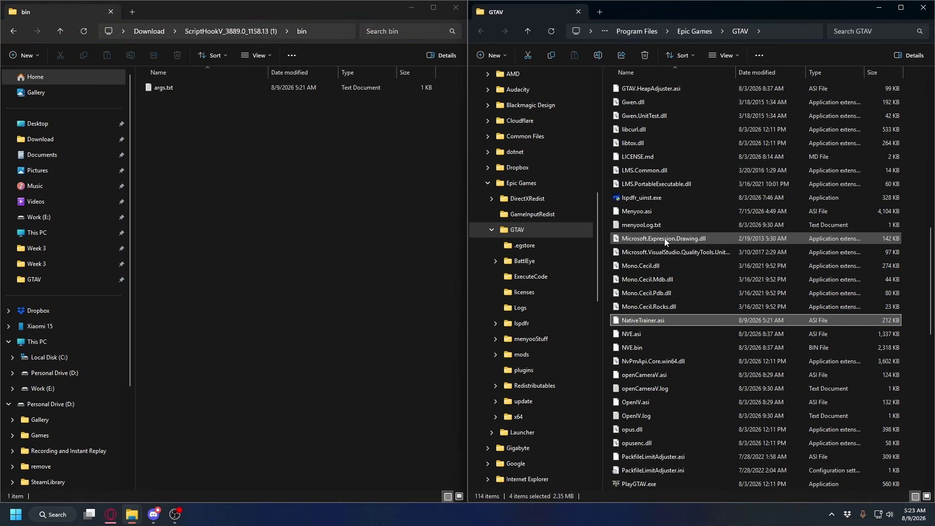
scroll(665, 238, "down", 4)
Move PackfileLimitAdjuster.asi and PackfileLimitAdjuster.ini from the extracted PackfileLimitAdjuster folder into the GTAV folder, replacing the existing copies
left_click(142, 121)
key("alt+Left")
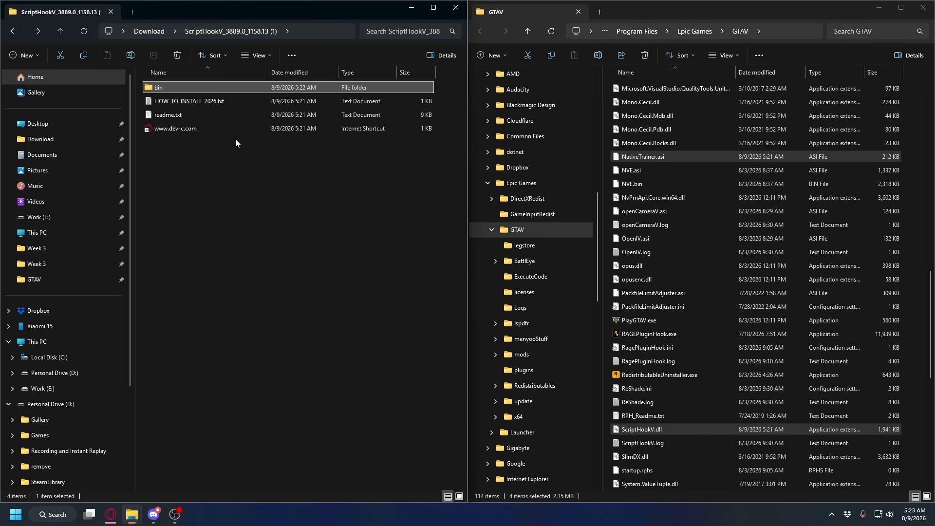
key("alt+Left")
left_click(218, 93)
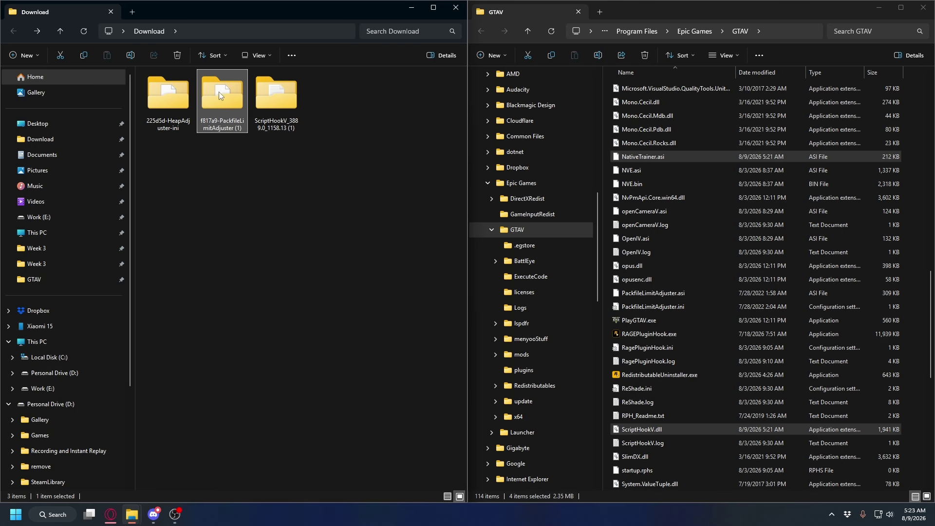
double_click(220, 97)
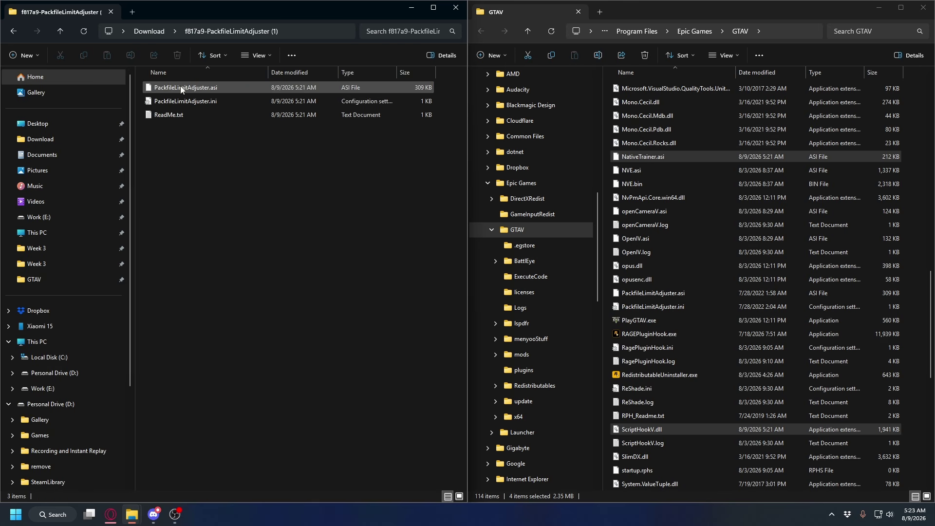
left_click(227, 86)
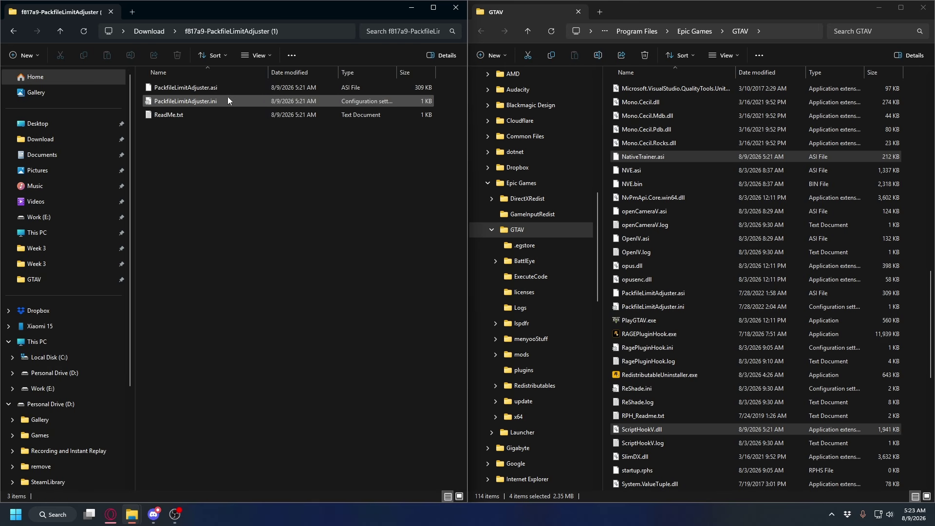
left_click_drag(227, 96, 232, 80)
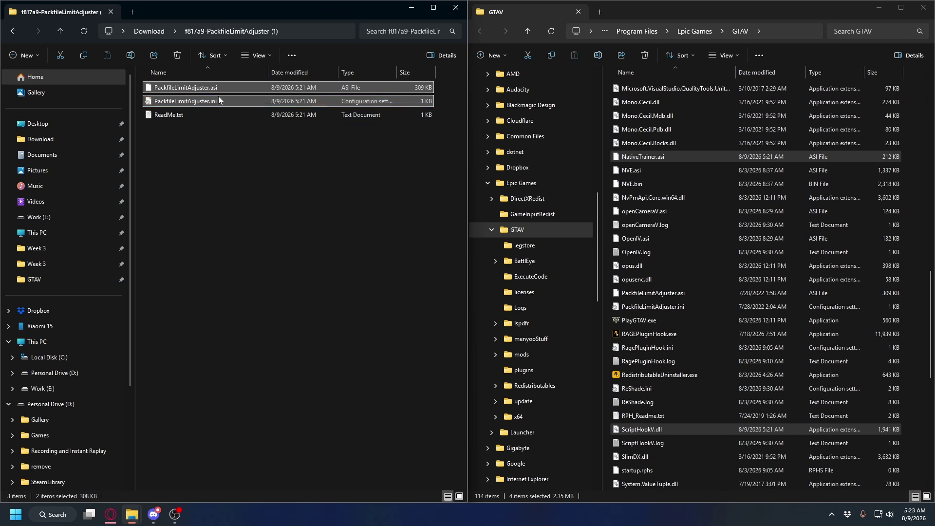
left_click_drag(177, 86, 903, 194)
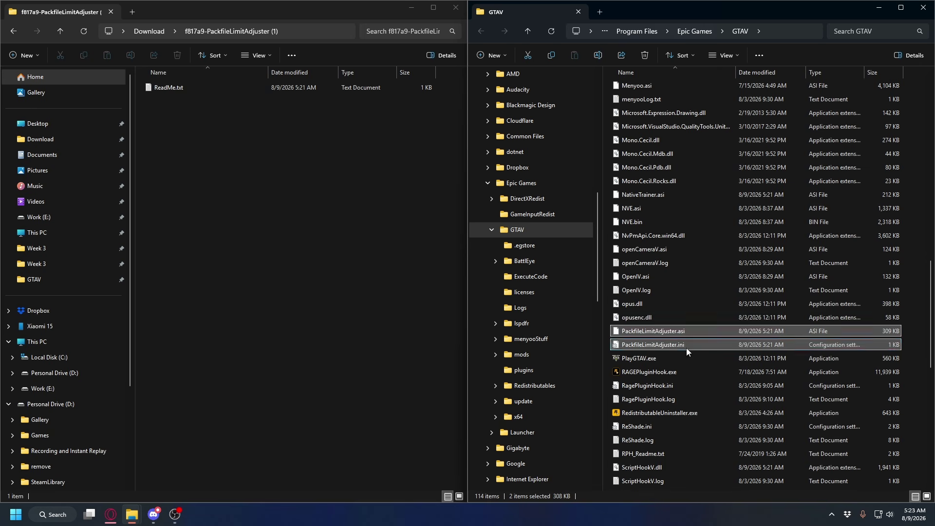
Move HeapAdjuster.asi and HeapAdjuster.ini from the extracted HeapAdjuster folder into the GTAV folder
key("alt+Left")
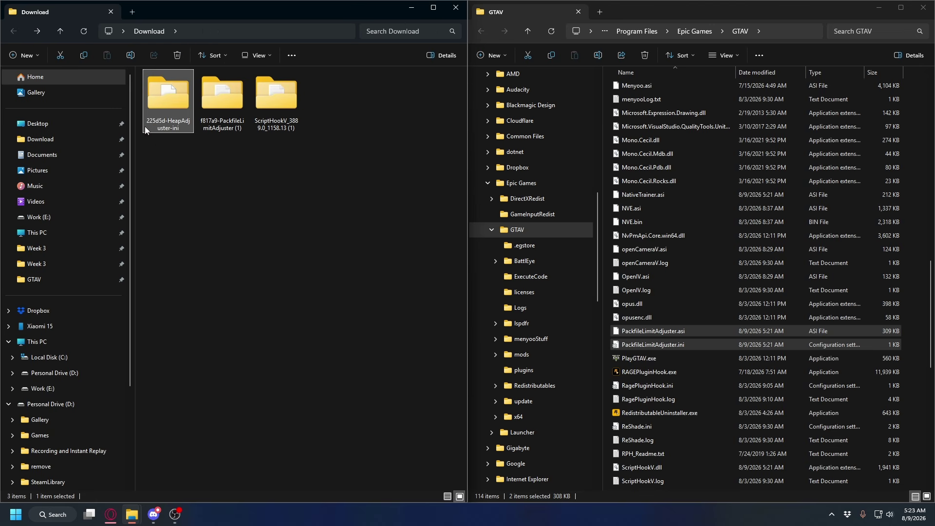
double_click(165, 95)
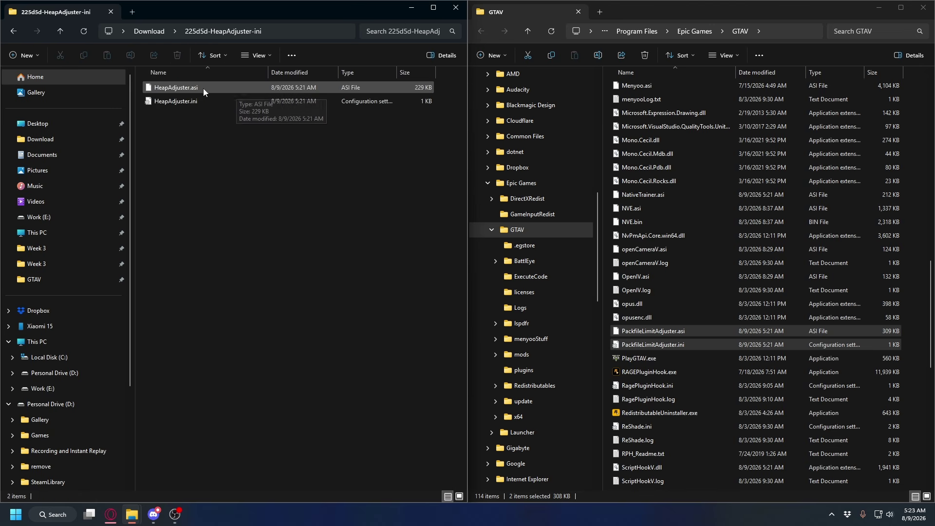
left_click_drag(242, 119, 912, 186)
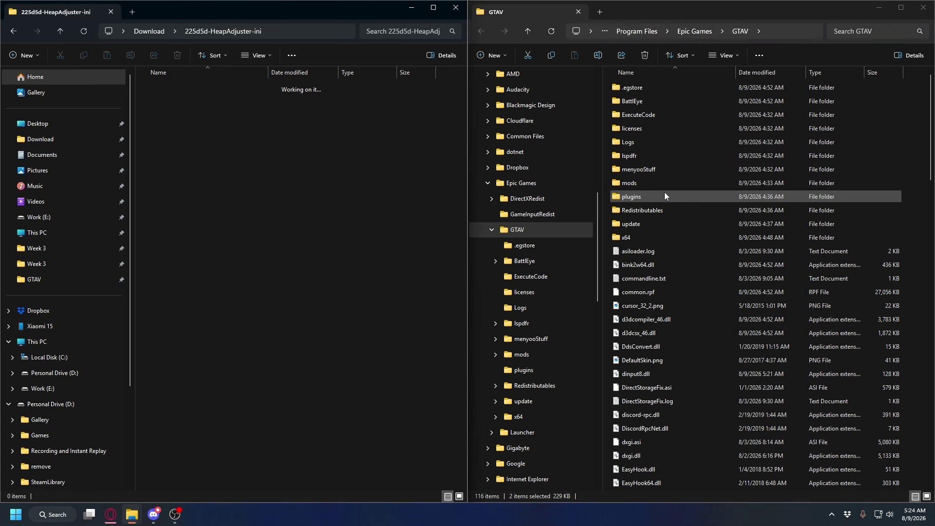
Switch to the Opera browser, agree to the Emergency Lighting System download terms and save ELS V1.05.rar to the Download folder
key("alt+Tab")
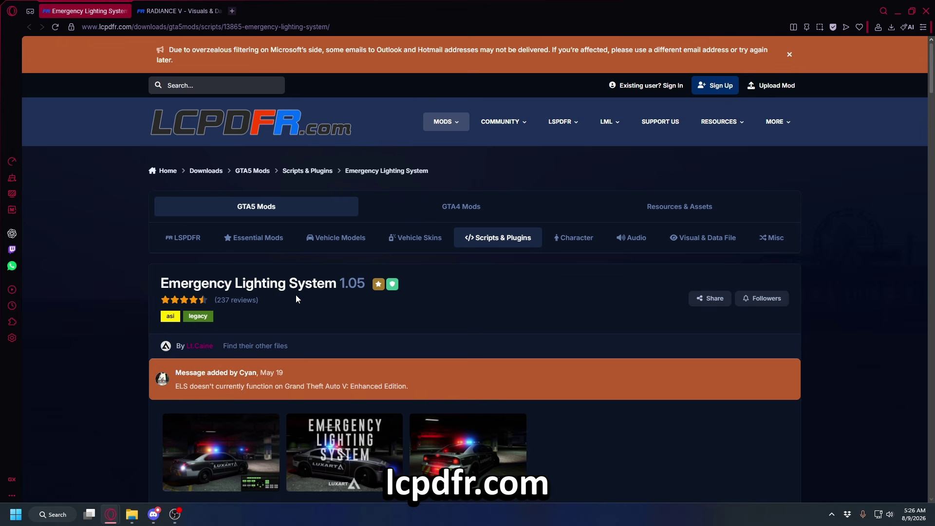
scroll(389, 219, "down", 8)
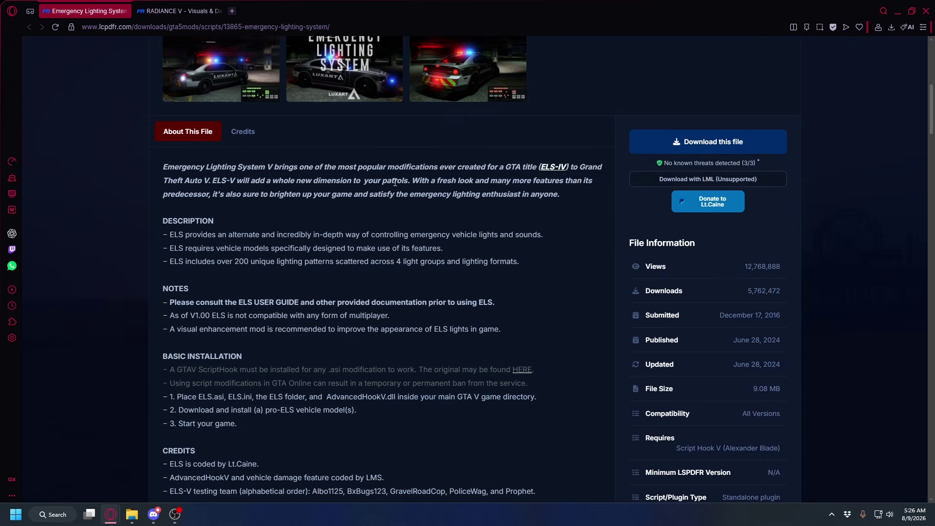
scroll(395, 182, "up", 1)
left_click(708, 195)
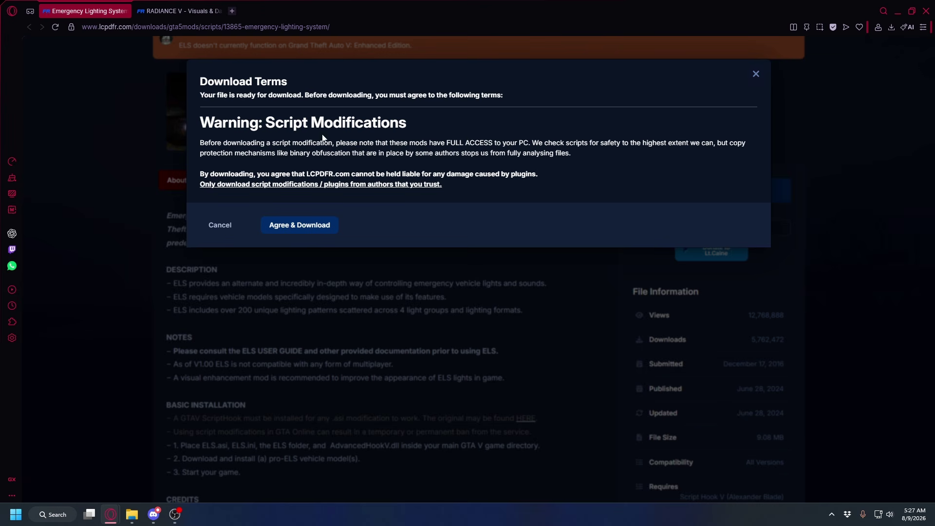
left_click(307, 229)
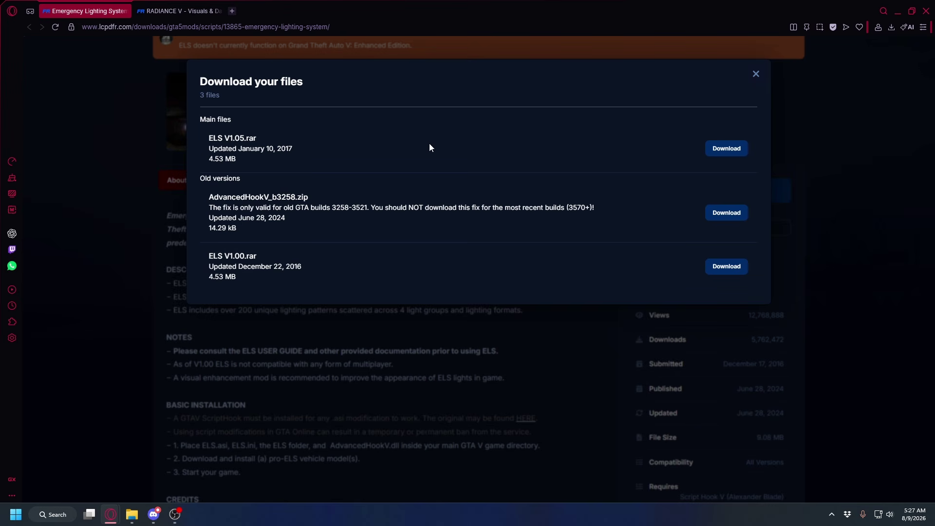
left_click(727, 148)
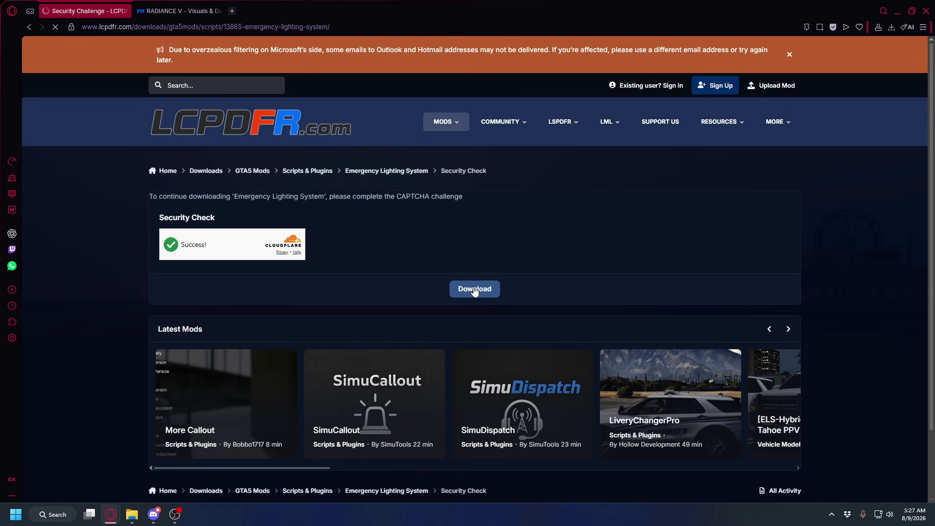
left_click(475, 289)
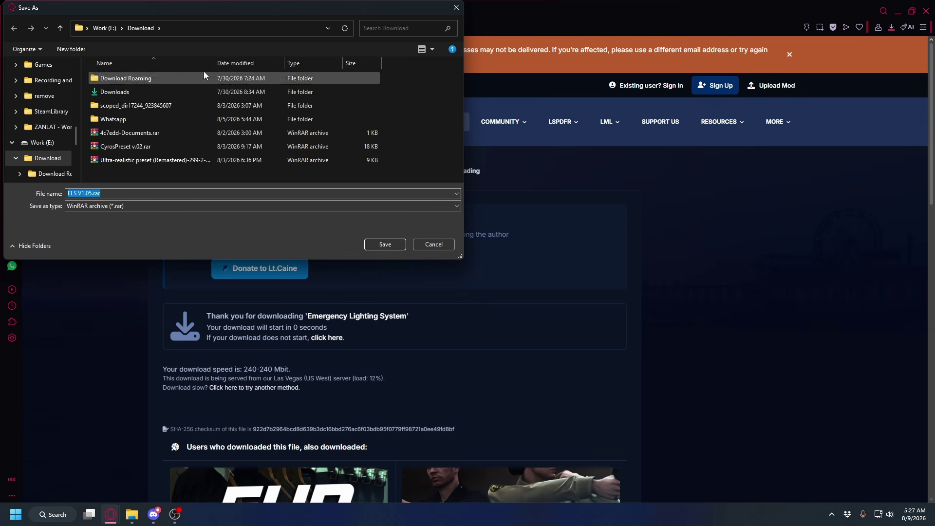
left_click(384, 245)
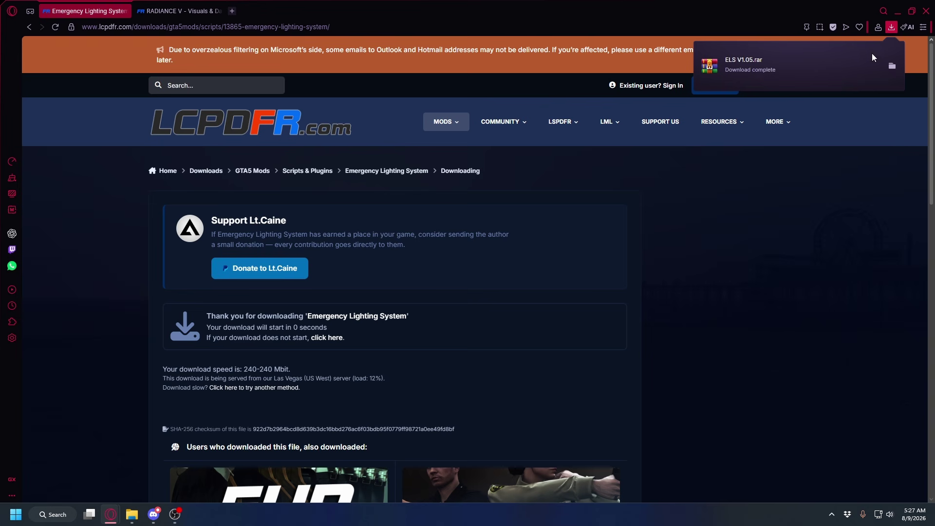
Download RADIANCE_V_V2.1.zip from the RADIANCE V mod page on LCPDFR.com and save it to the Download folder
key("ctrl+Tab")
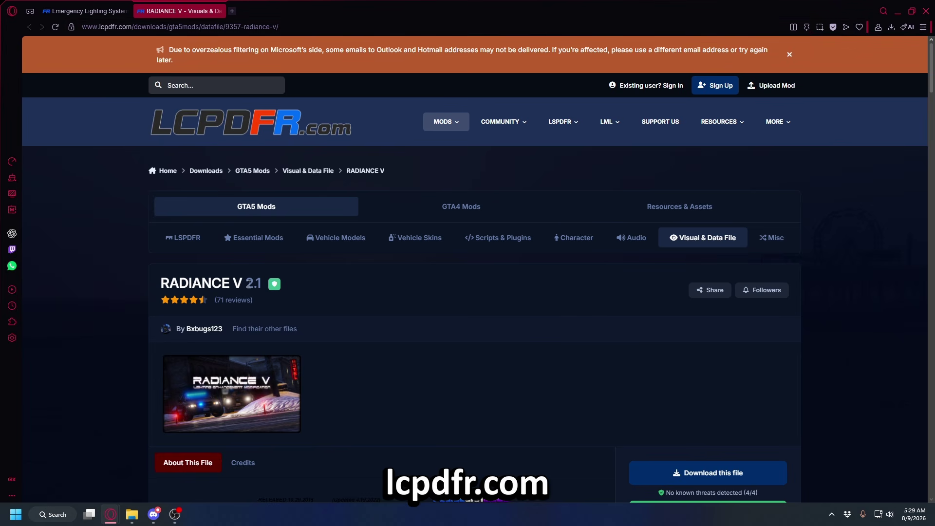
scroll(388, 249, "down", 3)
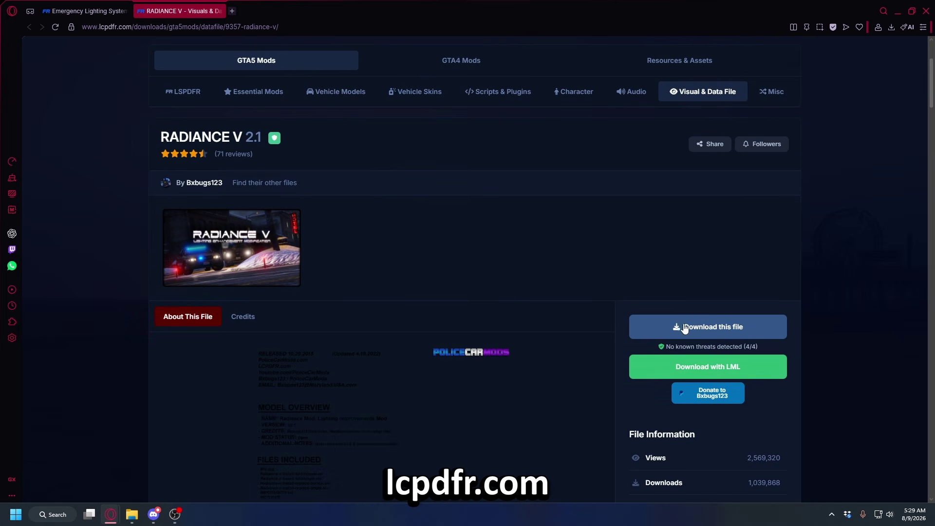
left_click(728, 330)
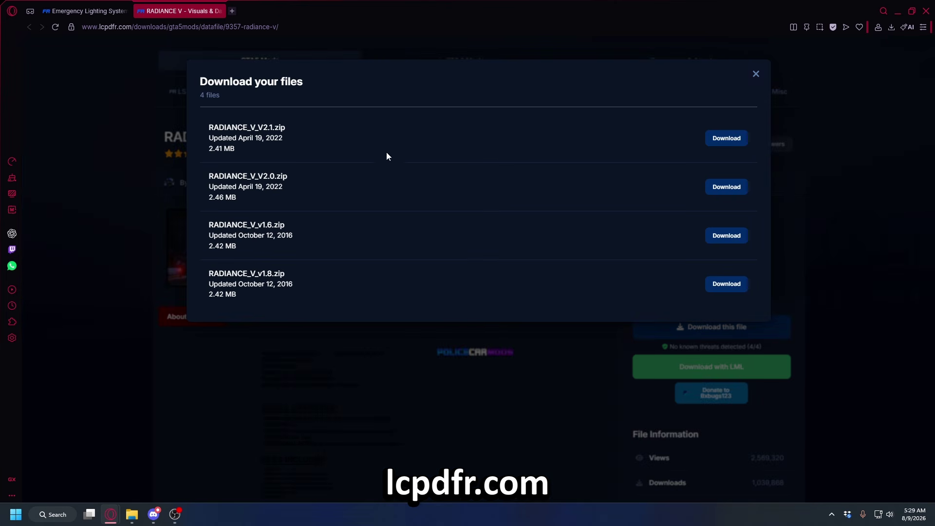
left_click(728, 140)
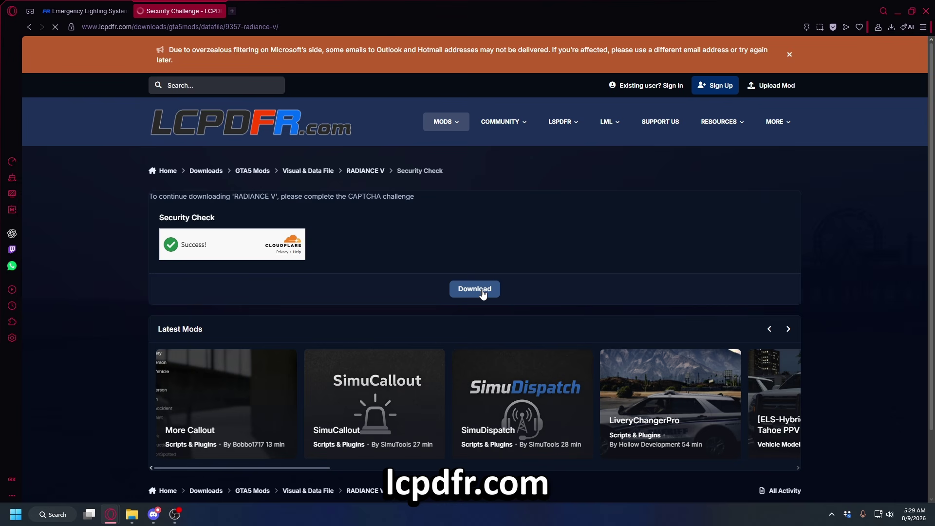
left_click(474, 289)
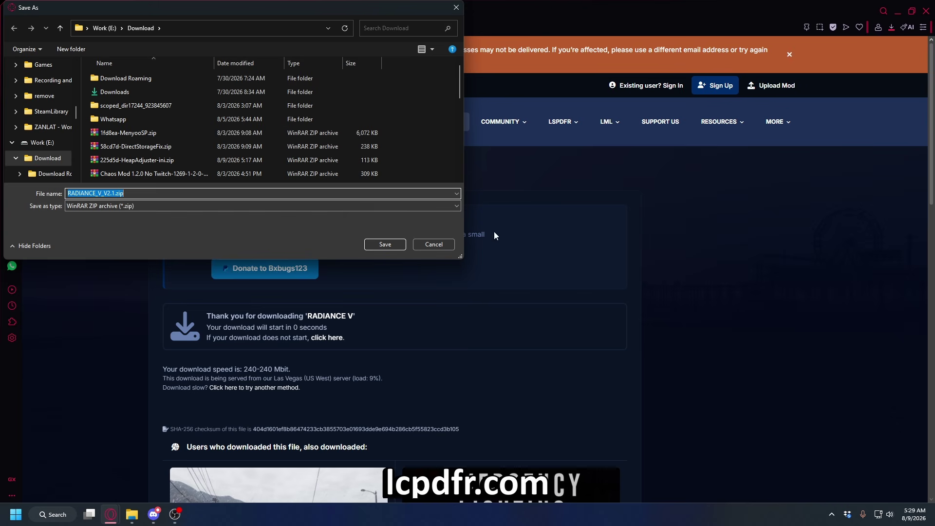
left_click(384, 242)
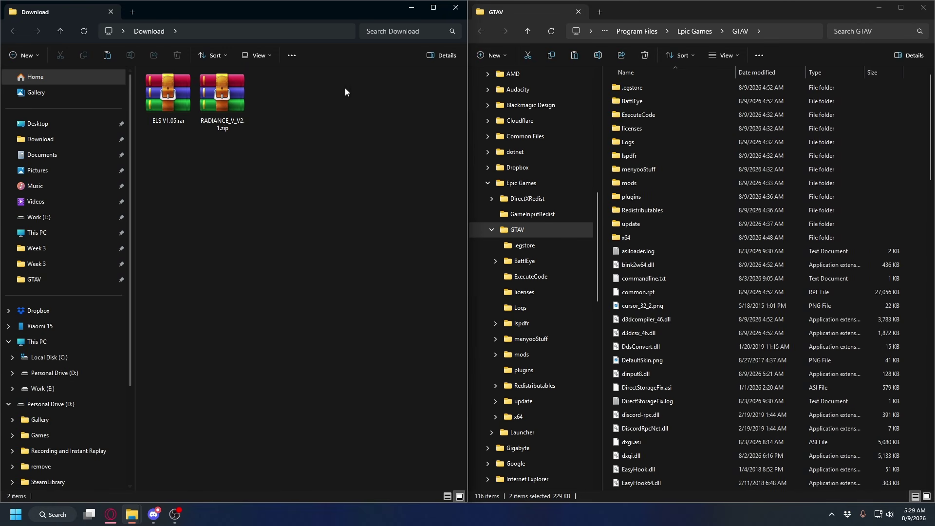
Extract the ELS V1.05.rar archive into its own folder inside the Download folder
left_click_drag(243, 134, 165, 92)
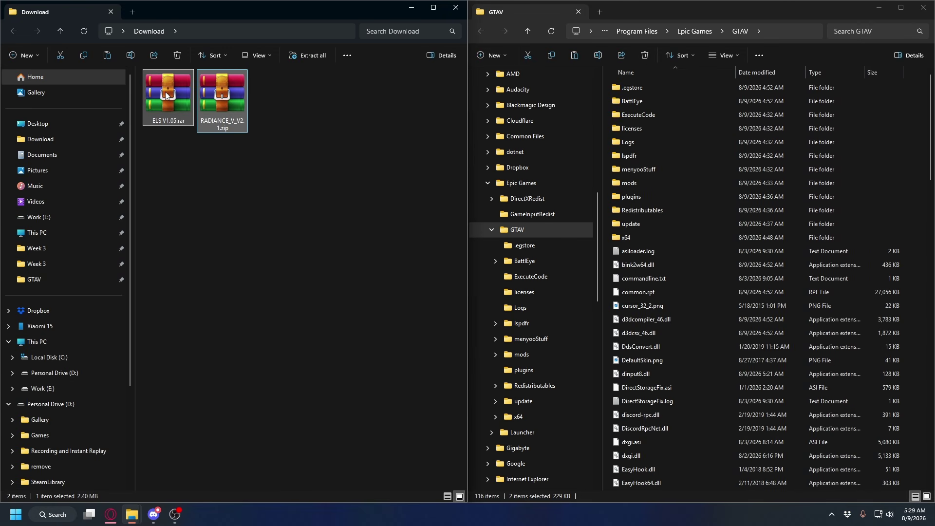
left_click(168, 90)
left_click(245, 79)
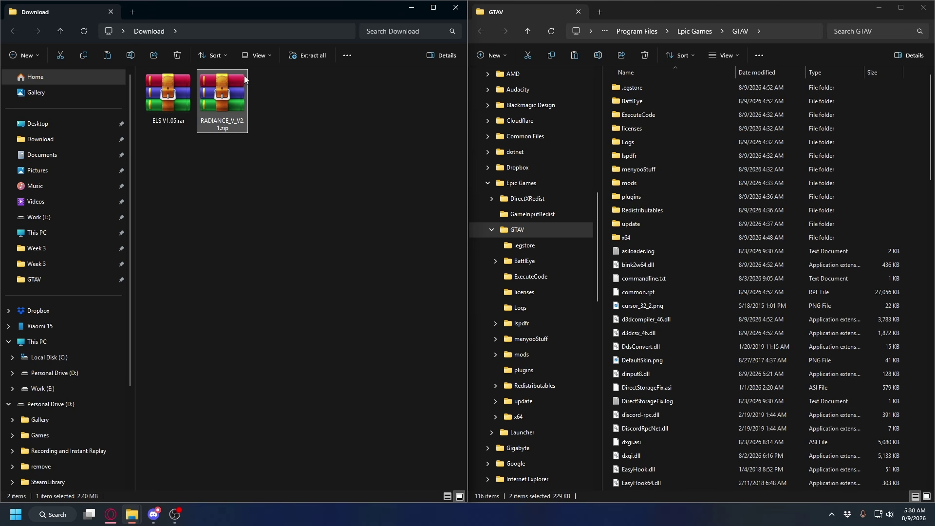
left_click(220, 149)
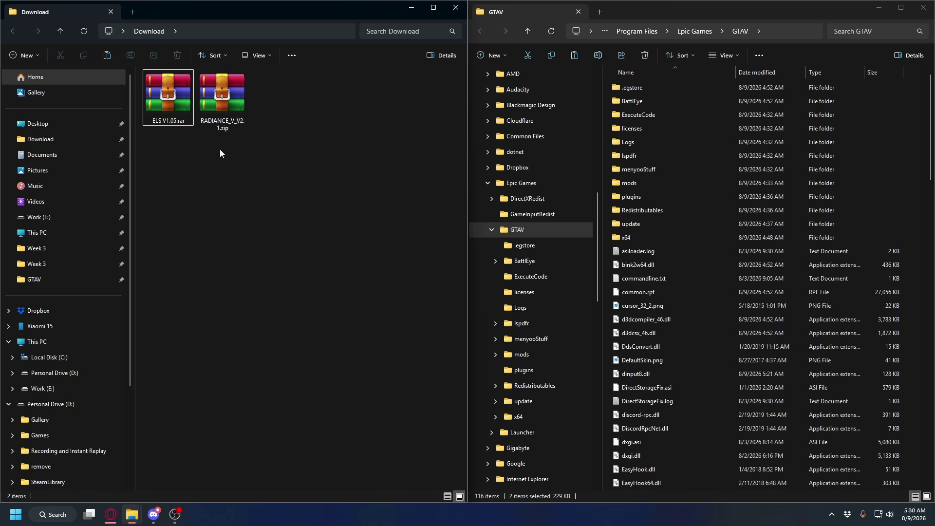
right_click(165, 90)
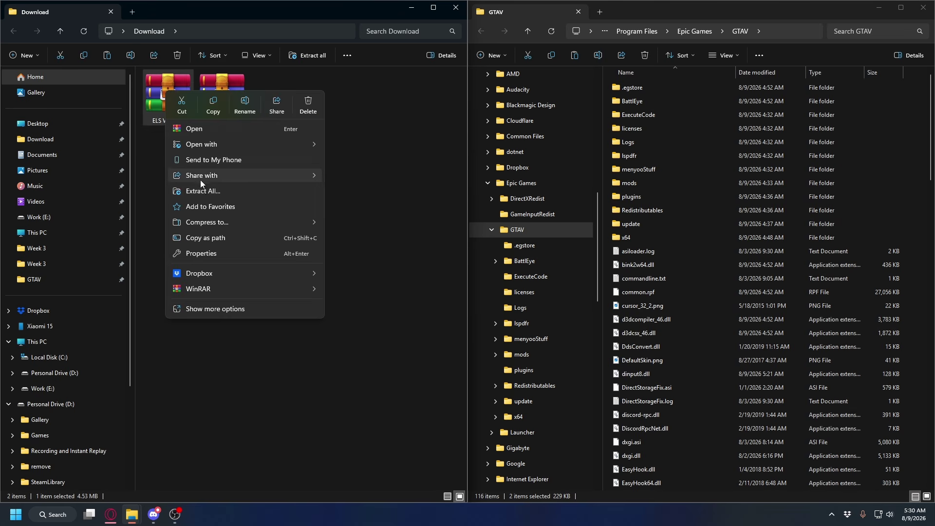
left_click(206, 194)
left_click(555, 349)
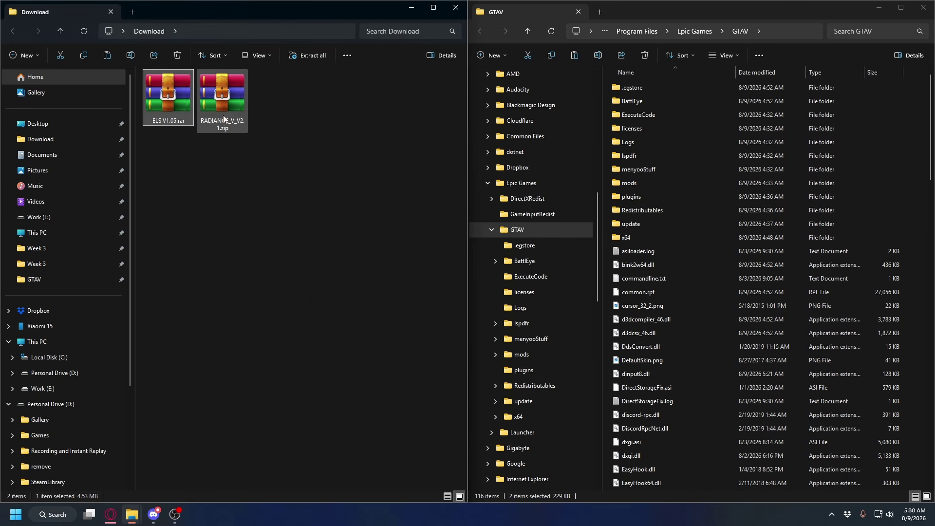
Extract RADIANCE_V_V2.1.zip into its own folder, and delete the ELS V1.05 and RADIANCE_V_V2.1 archives from the Download folder
left_click(284, 96)
right_click(284, 95)
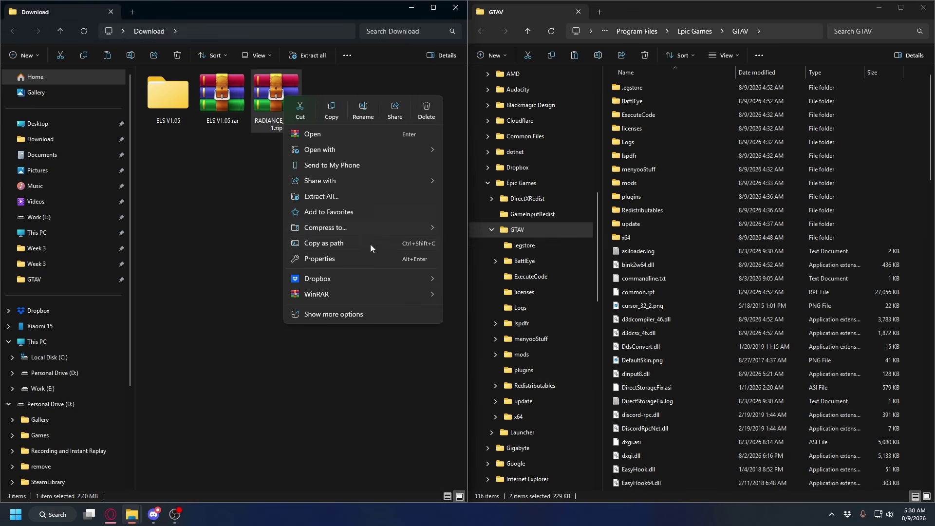
left_click(330, 197)
left_click(555, 350)
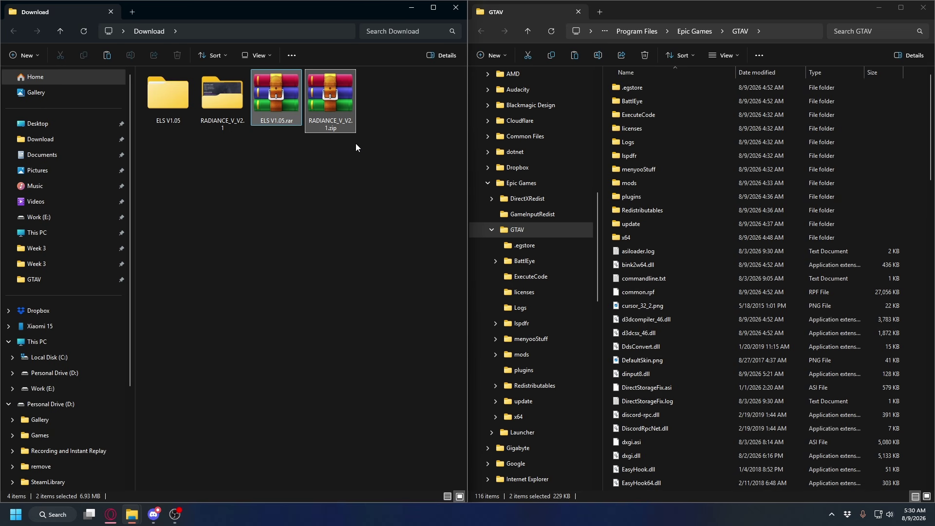
right_click(285, 98)
left_click(335, 105)
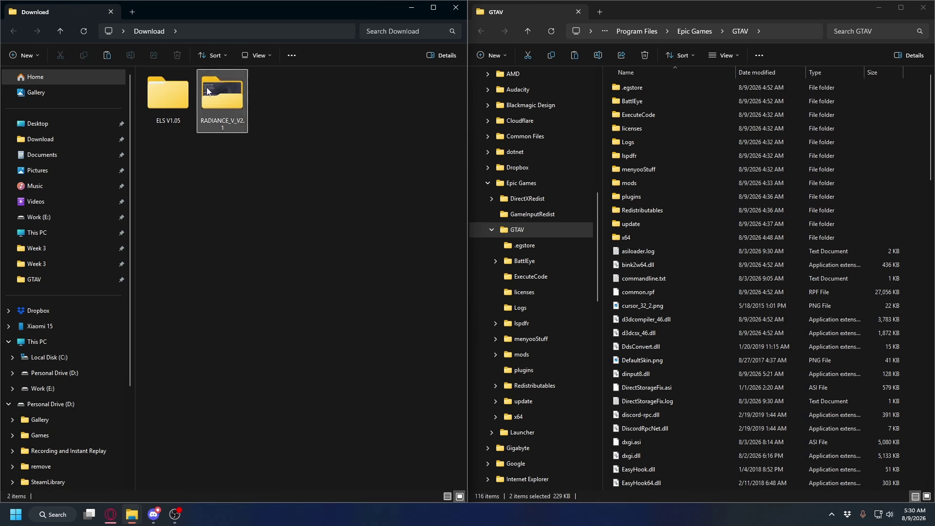
Look through the extracted ELS V1.05 folder, including the PDF files in its DOCUMENTATION folder
left_click(173, 117)
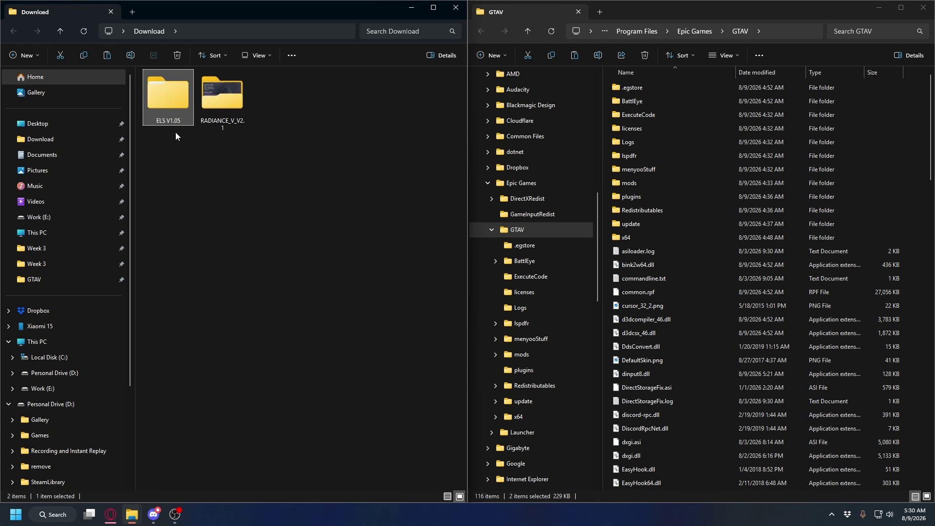
double_click(170, 97)
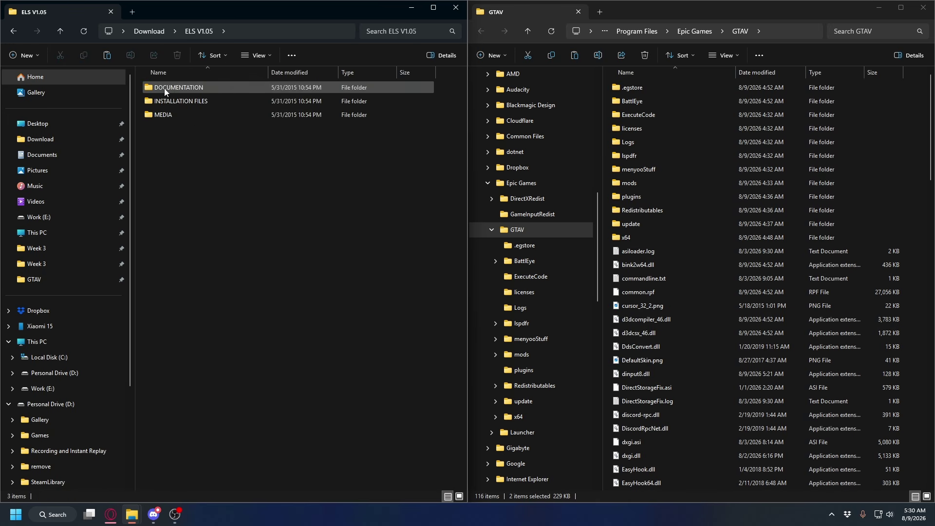
left_click(185, 89)
left_click(181, 101)
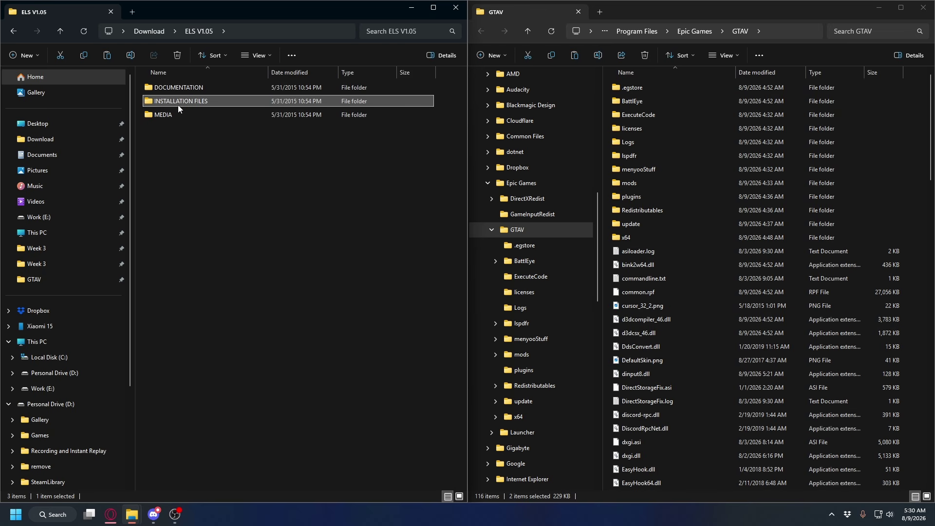
left_click(171, 116)
left_click(188, 87)
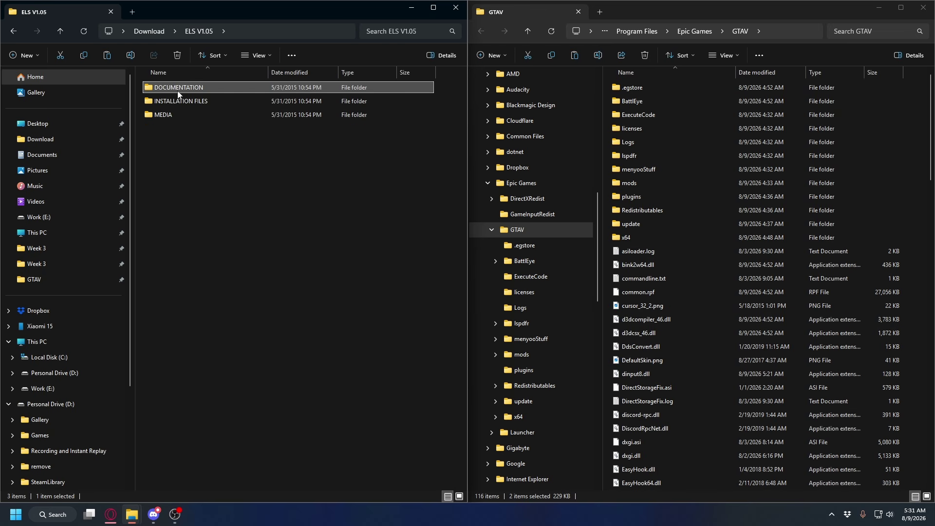
double_click(164, 87)
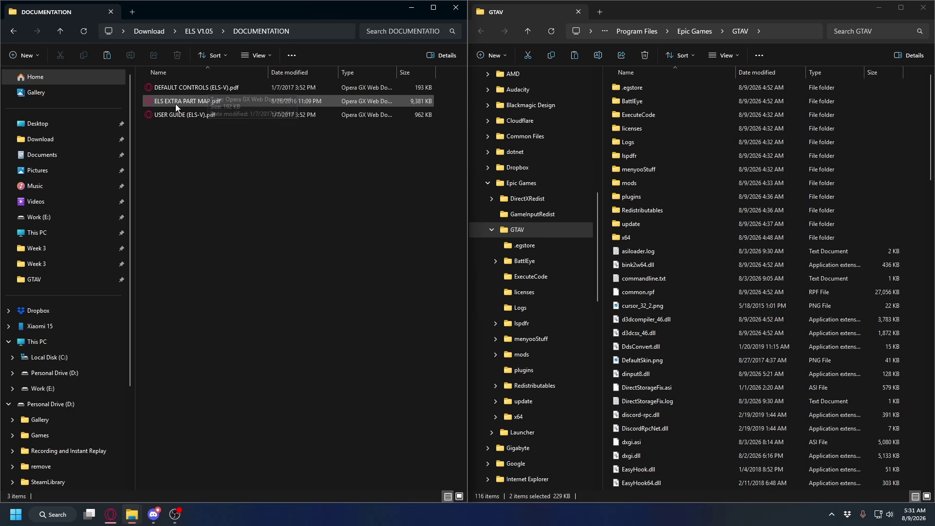
left_click(163, 116)
key("alt+Left")
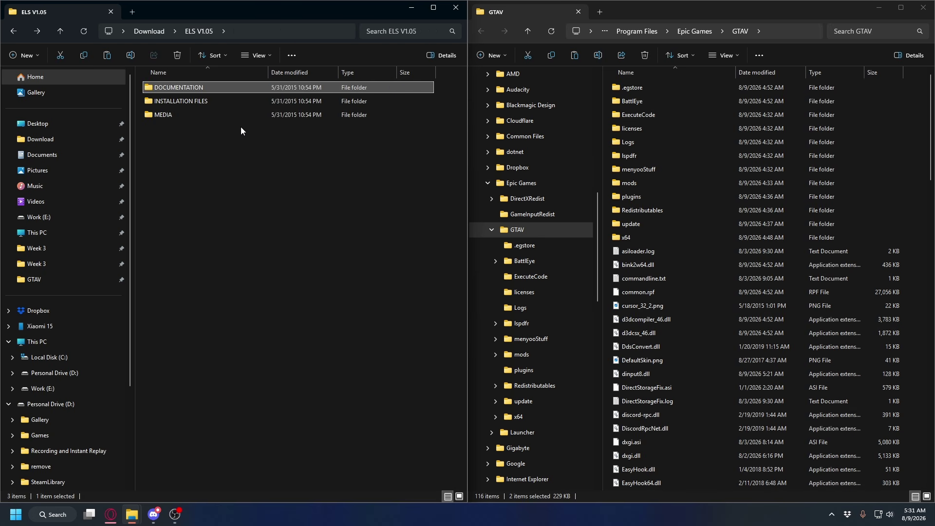
Move the ELS folder, AdvancedHookV.dll, ELS.asi and ELS.ini from INSTALLATION FILES\Grand Theft Auto V into the GTAV folder
left_click(179, 104)
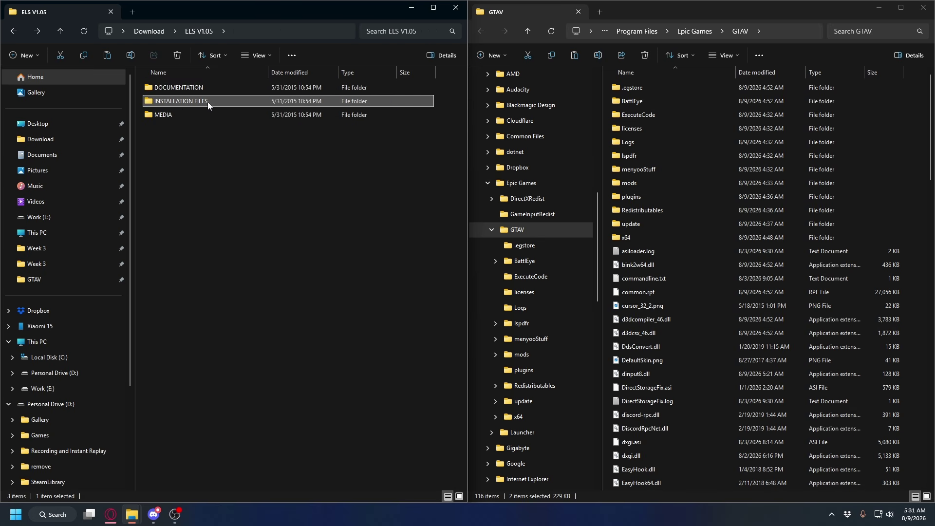
double_click(175, 99)
double_click(174, 89)
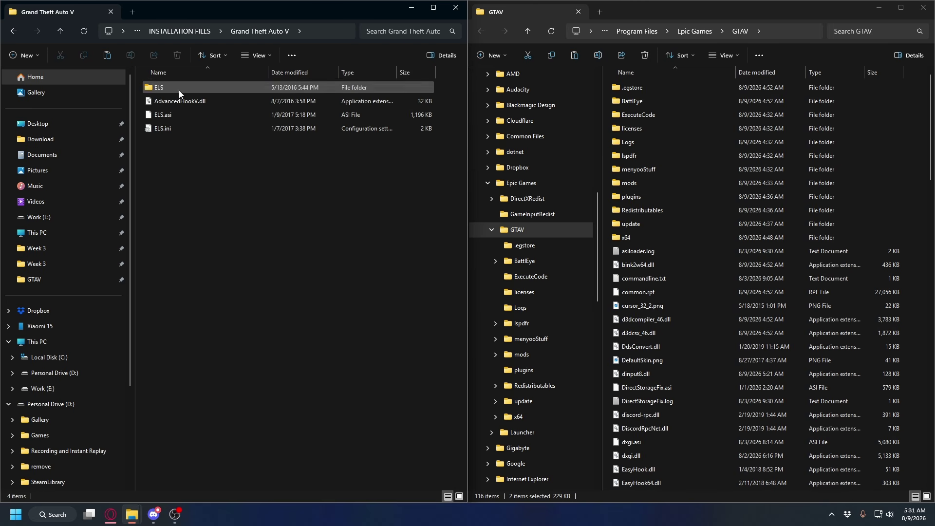
left_click_drag(233, 156, 151, 75)
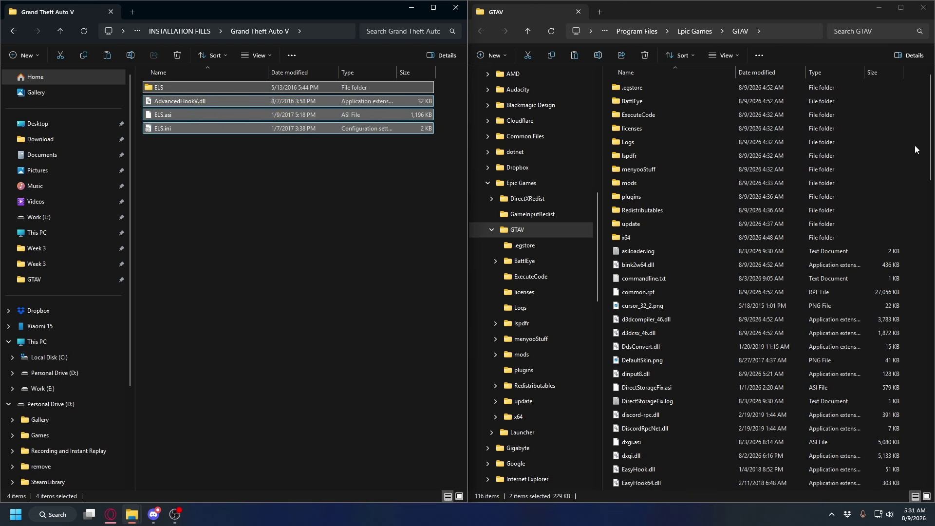
left_click_drag(174, 103, 914, 182)
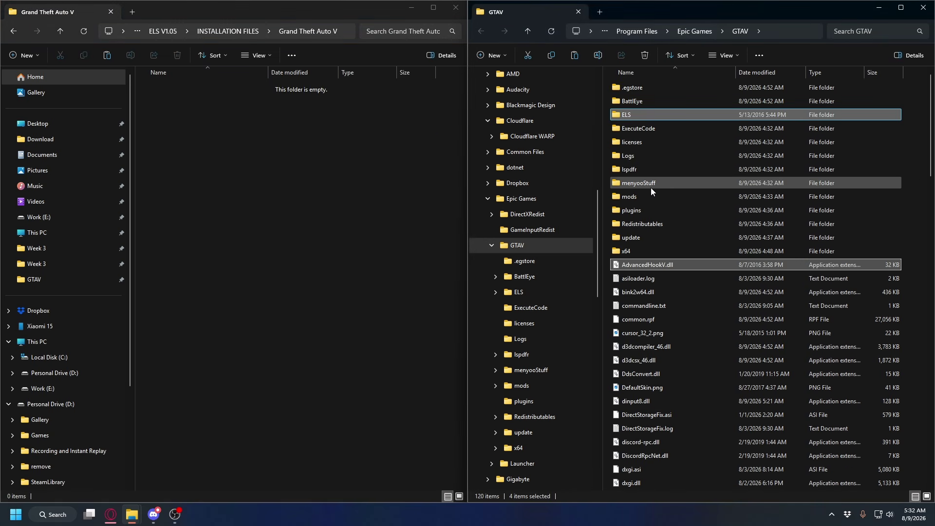
Return to the Download folder and open the OIV_INSTALLERS folder inside RADIANCE_V_V2.1
left_click(296, 174)
key("alt+Left")
left_click(223, 101)
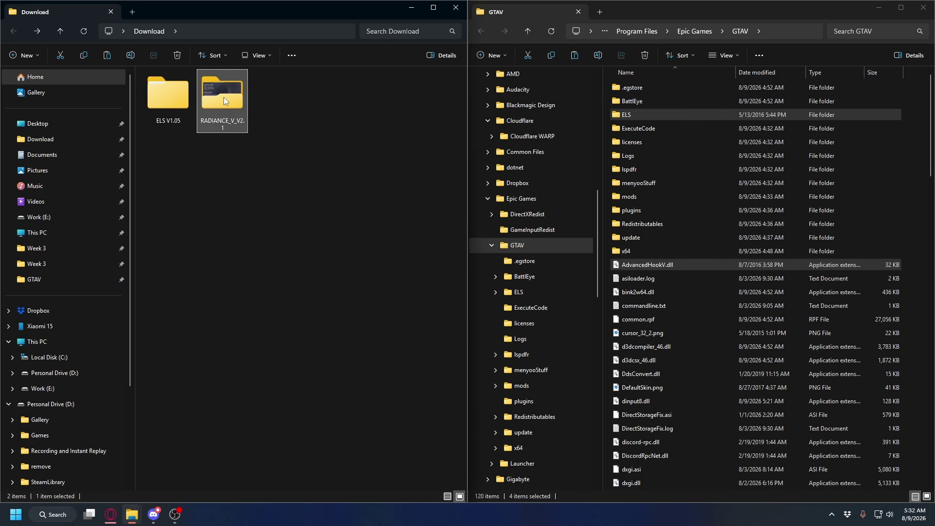
double_click(226, 107)
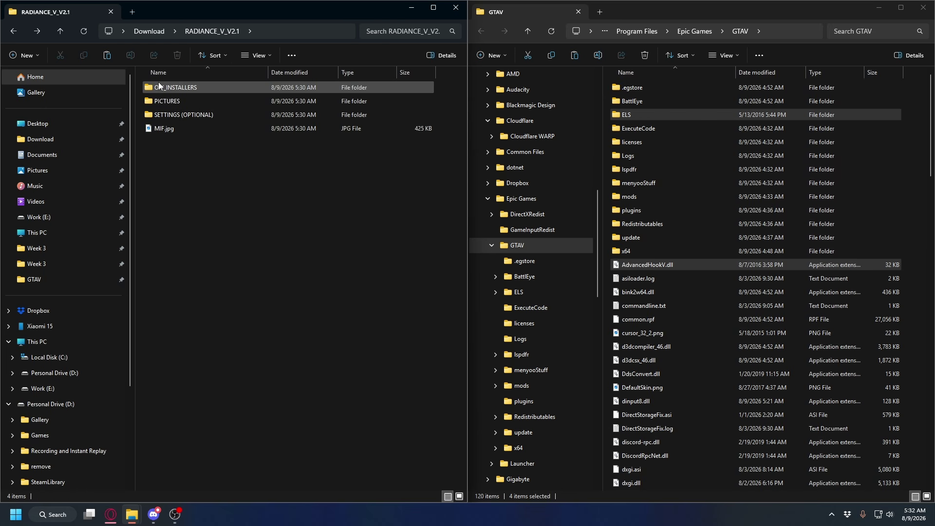
left_click(182, 88)
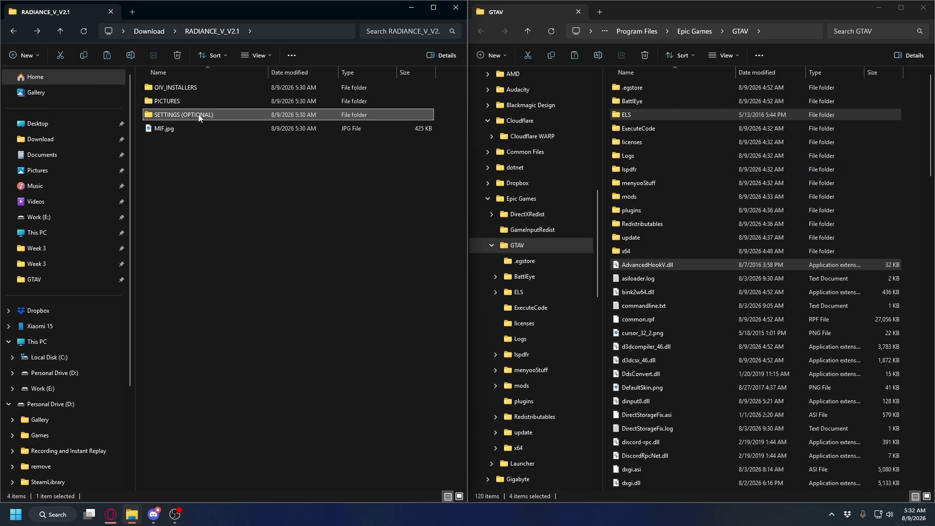
double_click(186, 90)
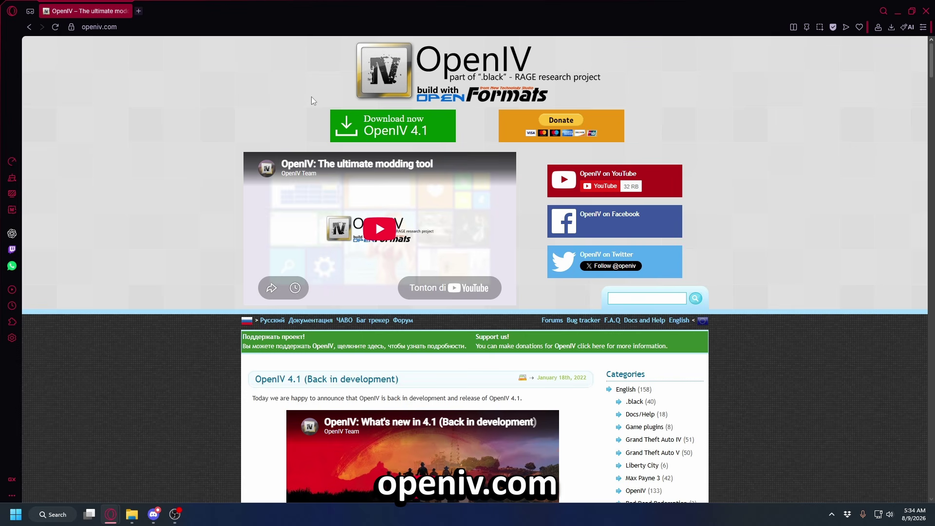
Download the OpenIV 4.1 installer from openiv.com in the Opera browser and start the setup in English
left_click(415, 132)
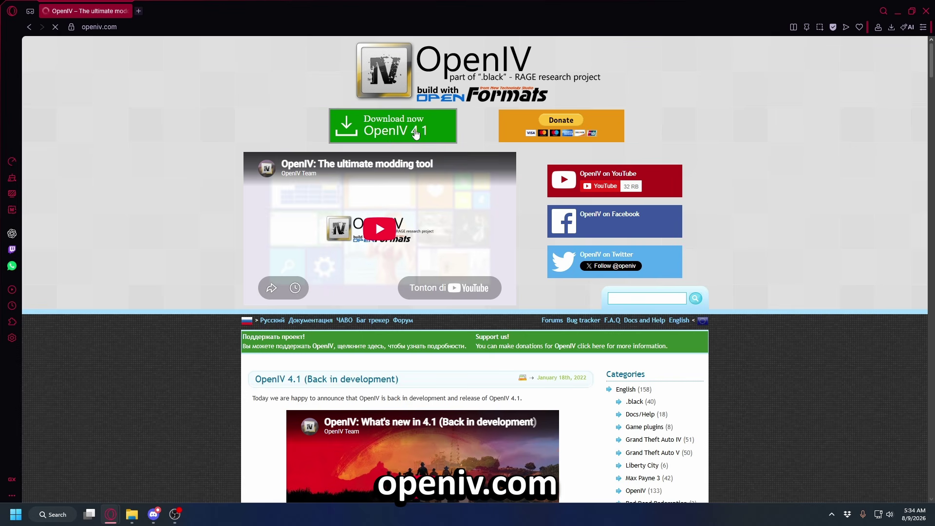
left_click(378, 244)
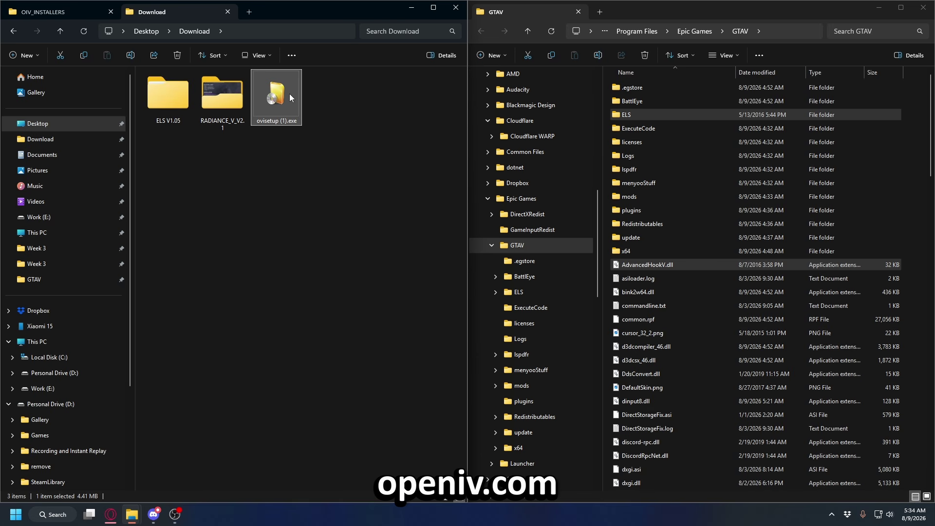
double_click(281, 100)
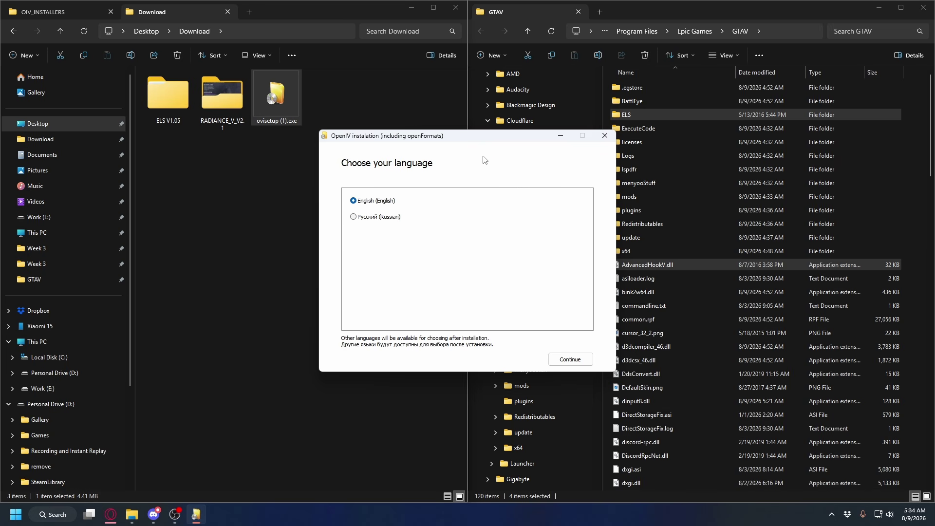
left_click(567, 360)
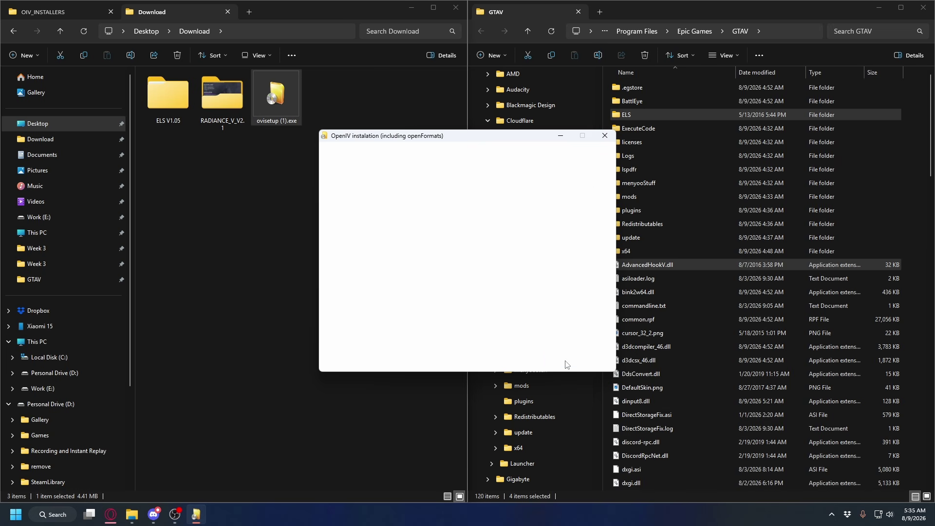
Accept the license terms and install OpenIV on this computer with a desktop icon, then close the installer
scroll(579, 224, "down", 15)
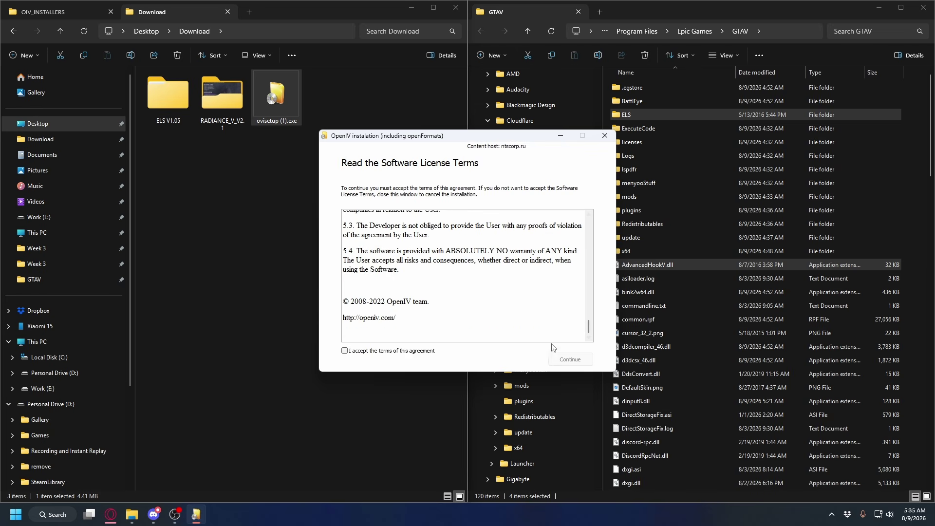
left_click(345, 351)
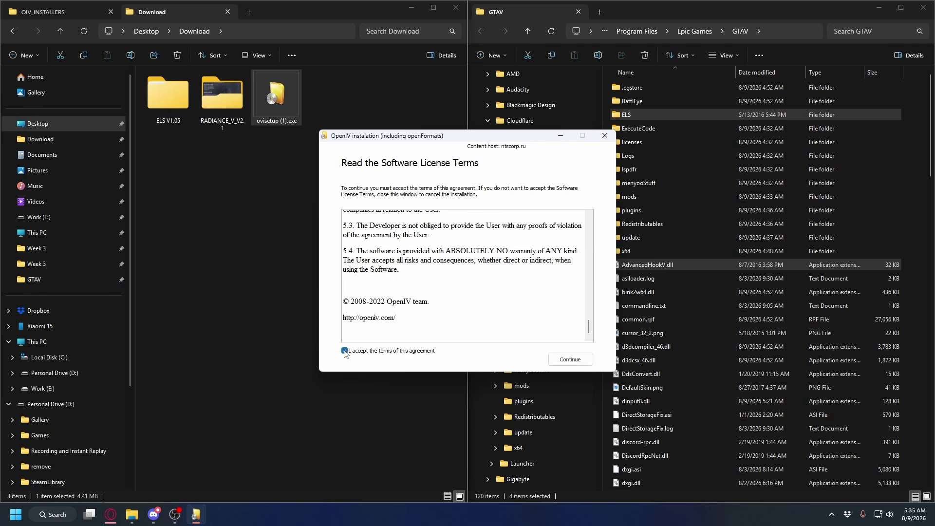
left_click(570, 360)
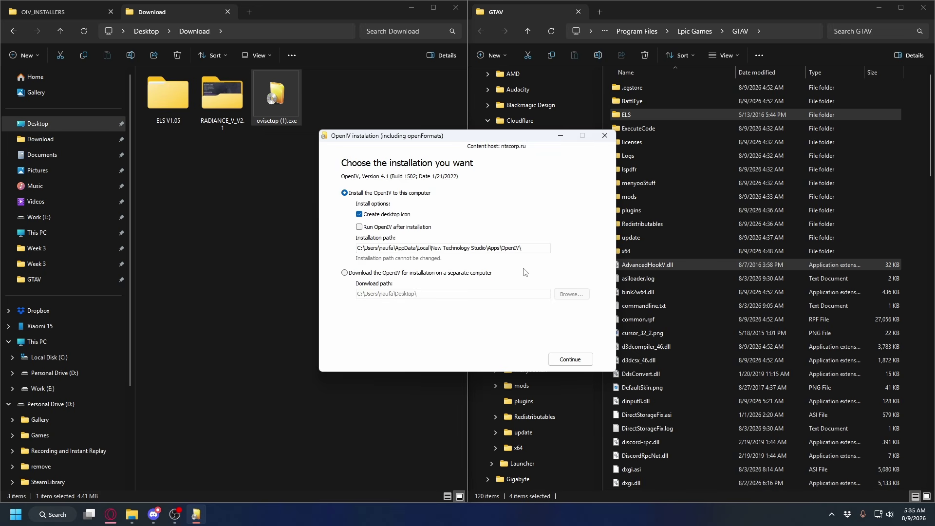
left_click(569, 360)
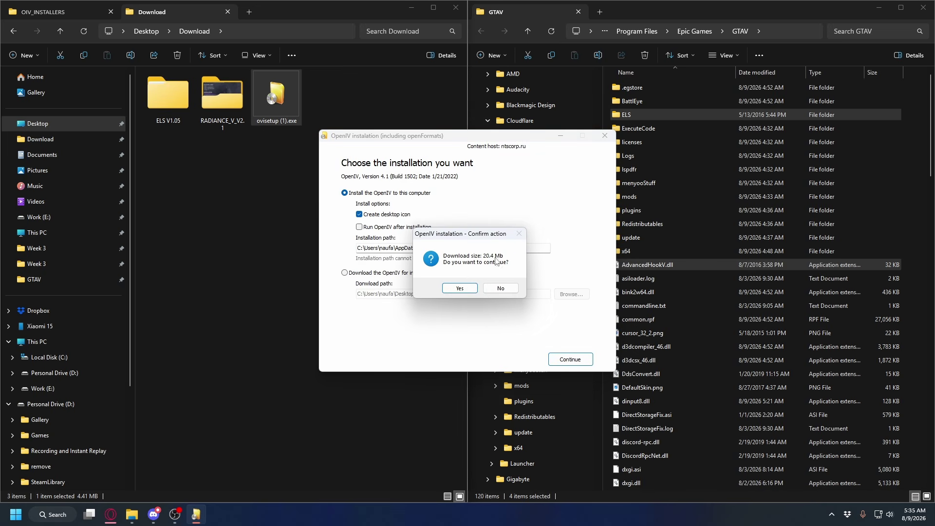
left_click(456, 291)
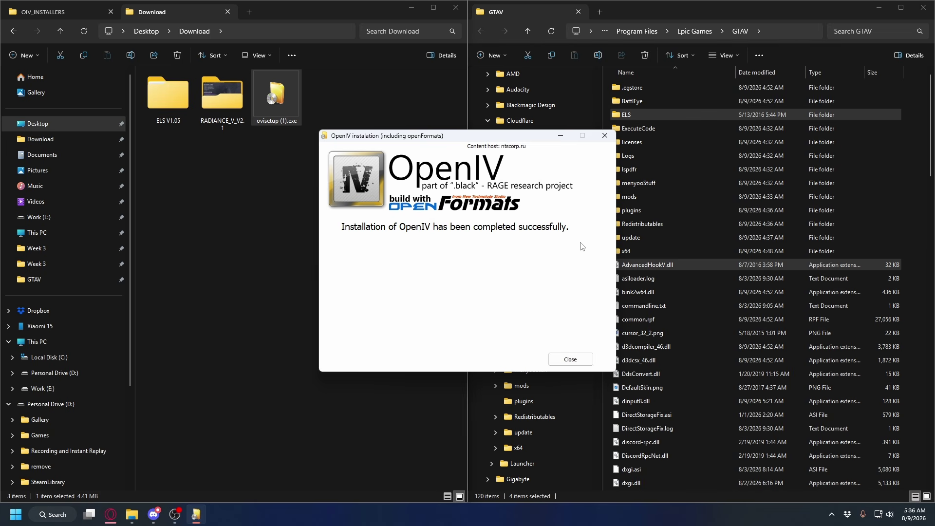
left_click(570, 359)
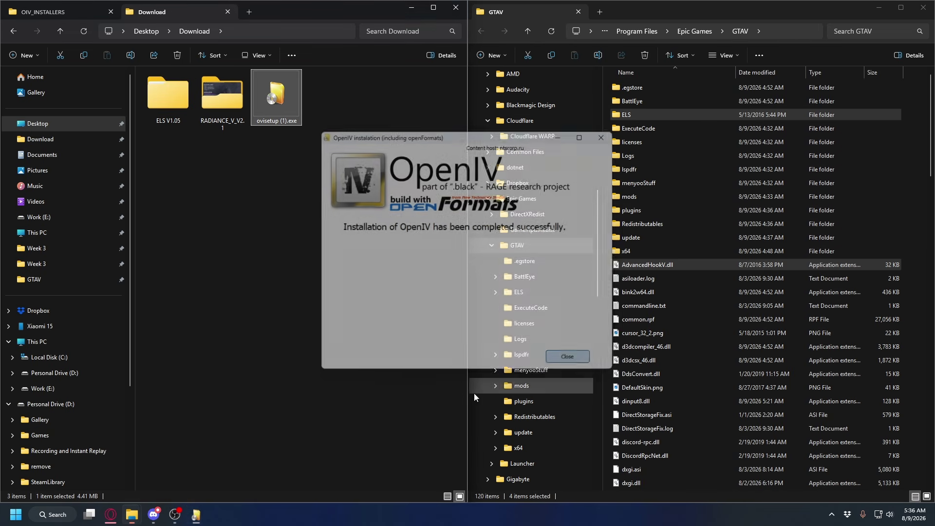
Launch OpenIV for the Windows version of Grand Theft Auto V and copy the GTAV folder's path from File Explorer
key("super")
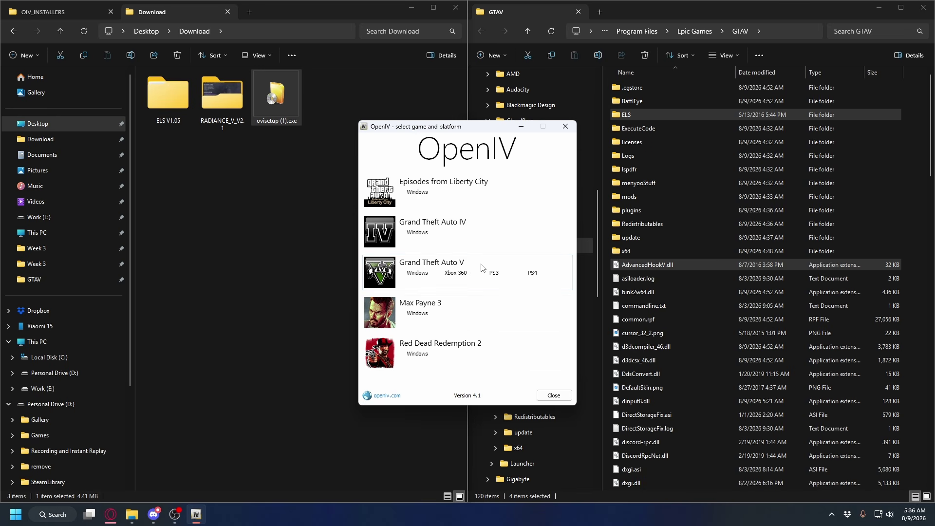
left_click(418, 274)
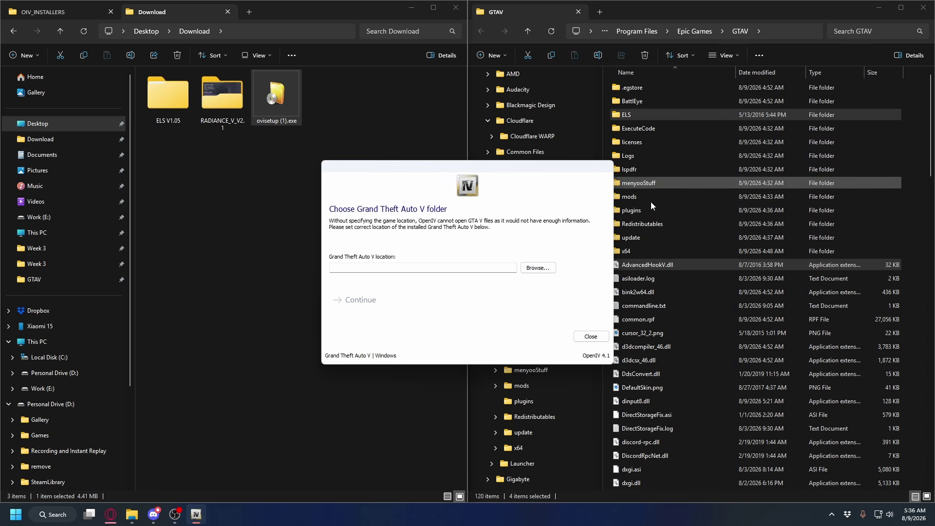
left_click(772, 34)
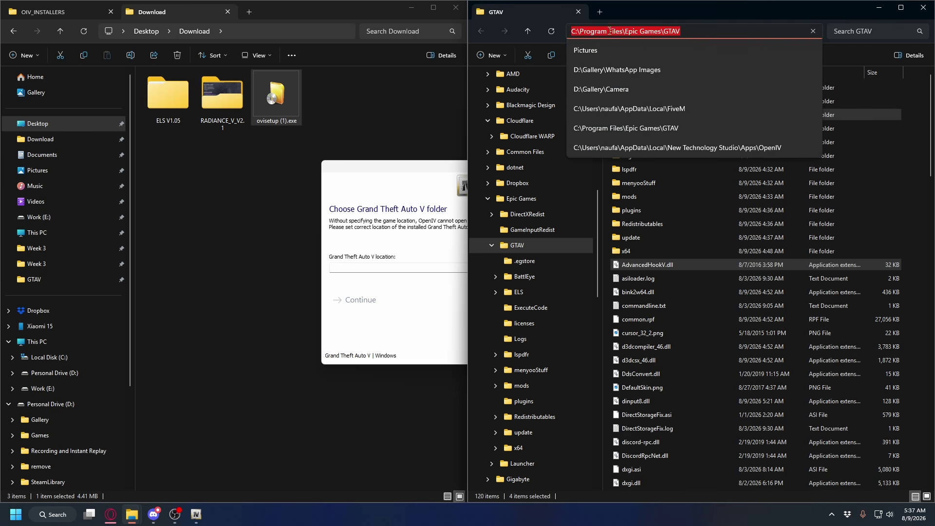
right_click(651, 32)
left_click(675, 58)
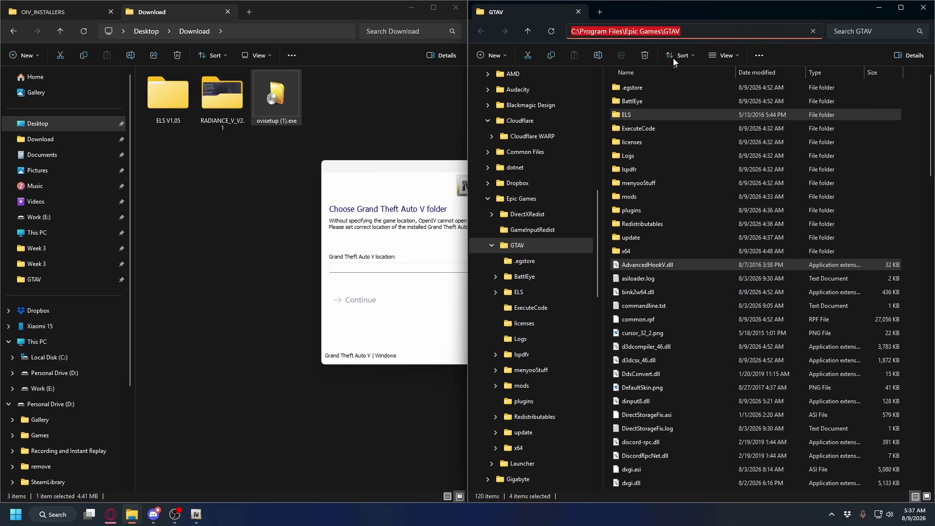
Set OpenIV's Grand Theft Auto V location to C:\Program Files\Epic Games\GTAV and continue to the game's files
left_click(440, 231)
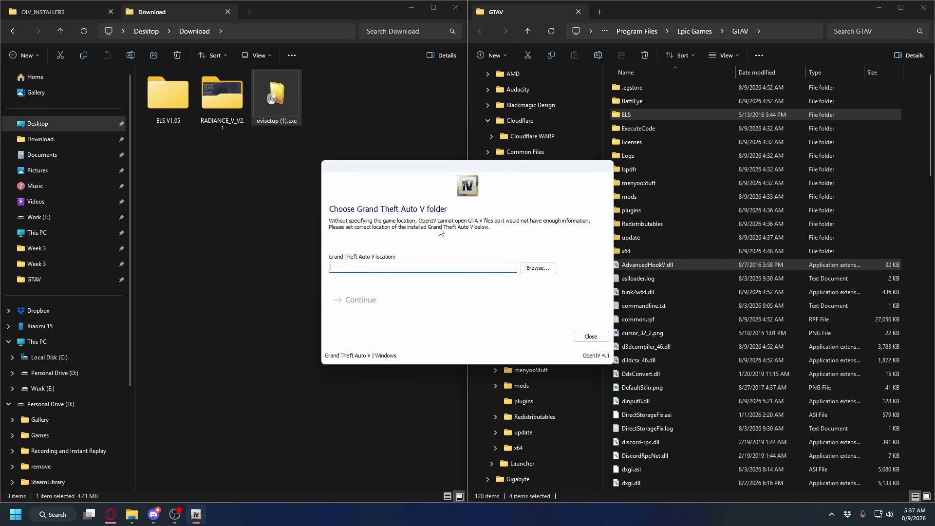
left_click(537, 268)
left_click(579, 162)
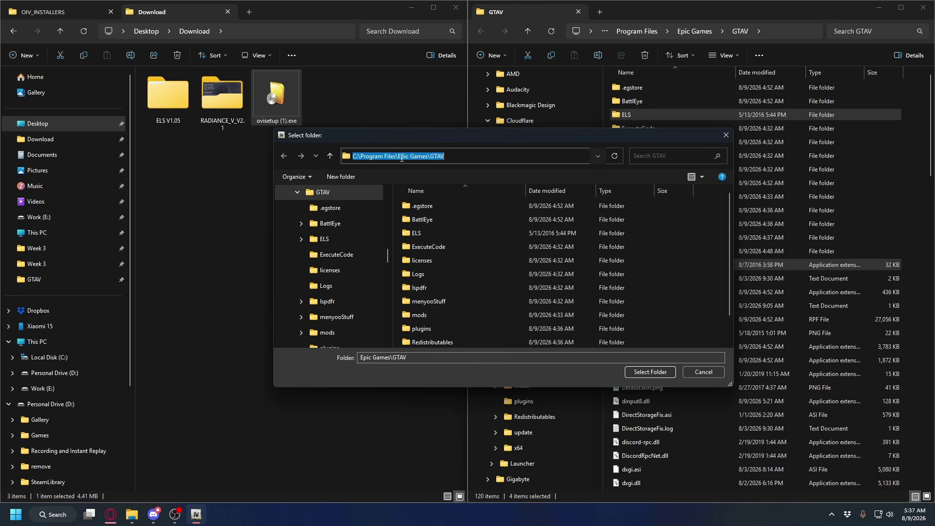
key("ctrl+v")
scroll(667, 343, "down", 1)
left_click(650, 371)
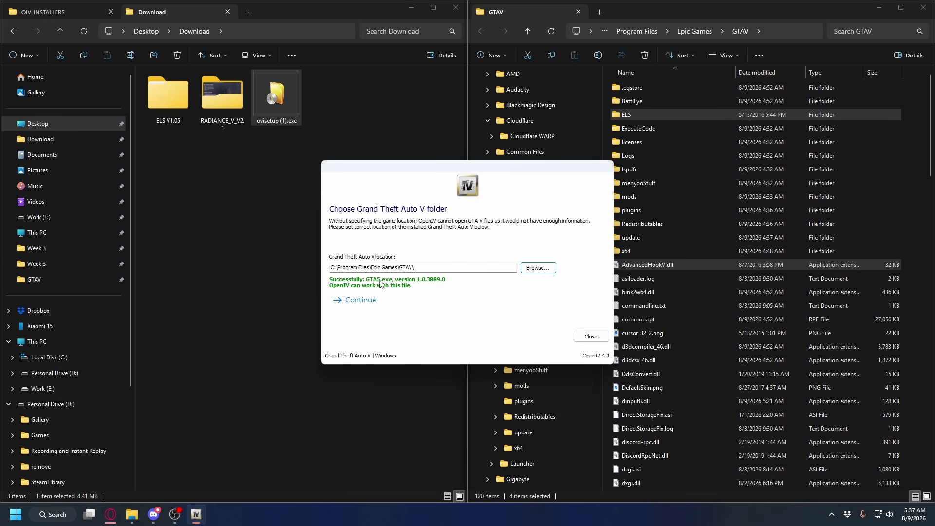
left_click(357, 300)
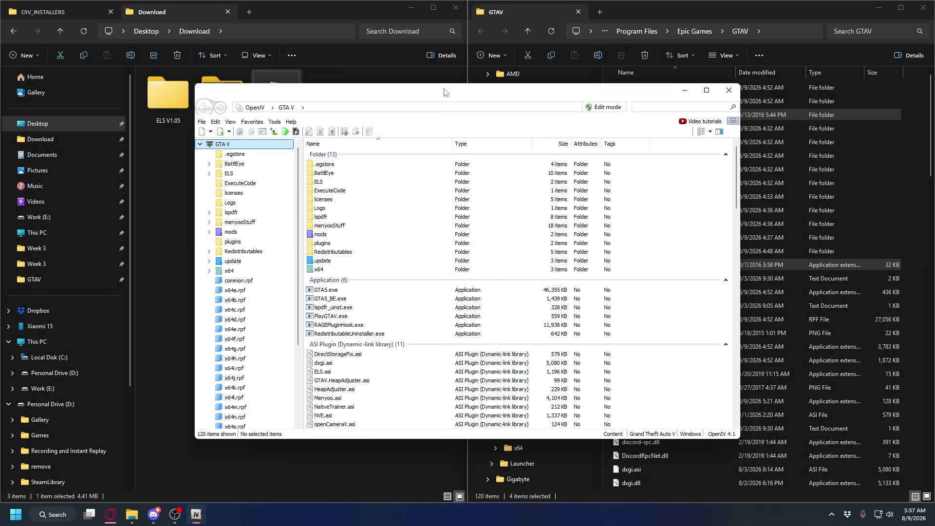
Turn on edit mode in OpenIV, accept automatic saving of changes, and open the ASI Manager
left_click(609, 109)
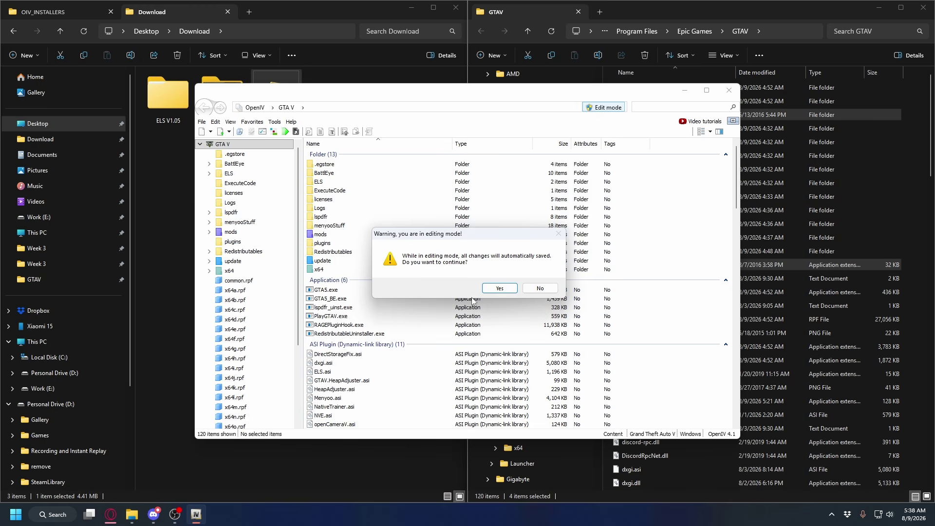
left_click(498, 289)
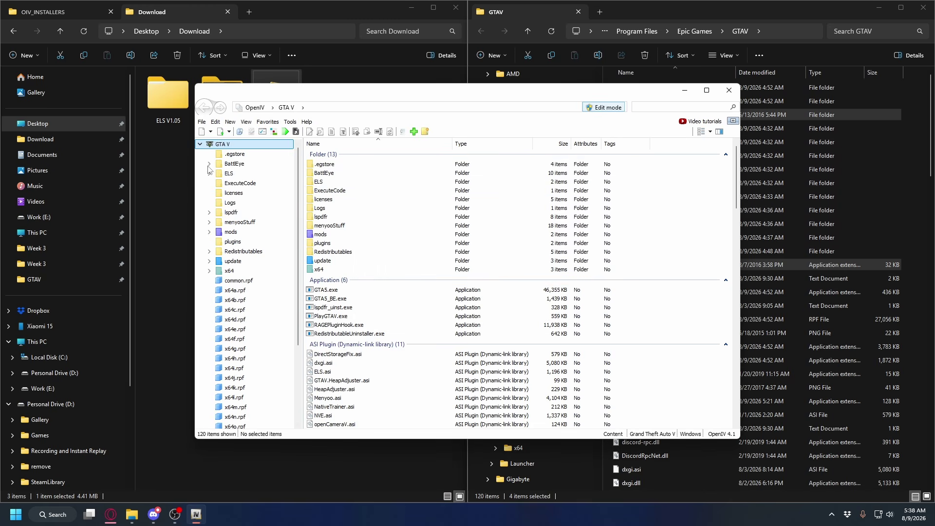
left_click(295, 124)
left_click(314, 178)
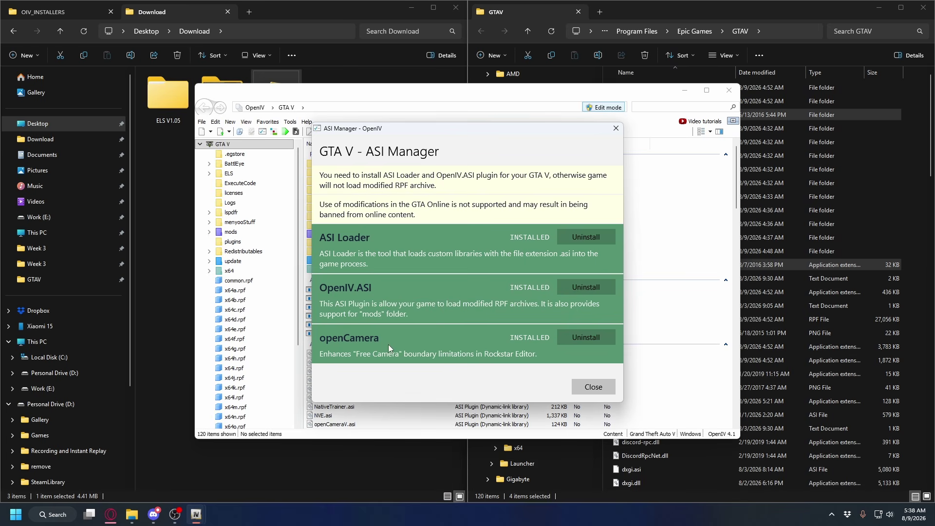
Close the ASI Manager and open RADIANCE_V_V2.1's OIV_INSTALLERS folder alongside the OpenIV window
left_click(581, 385)
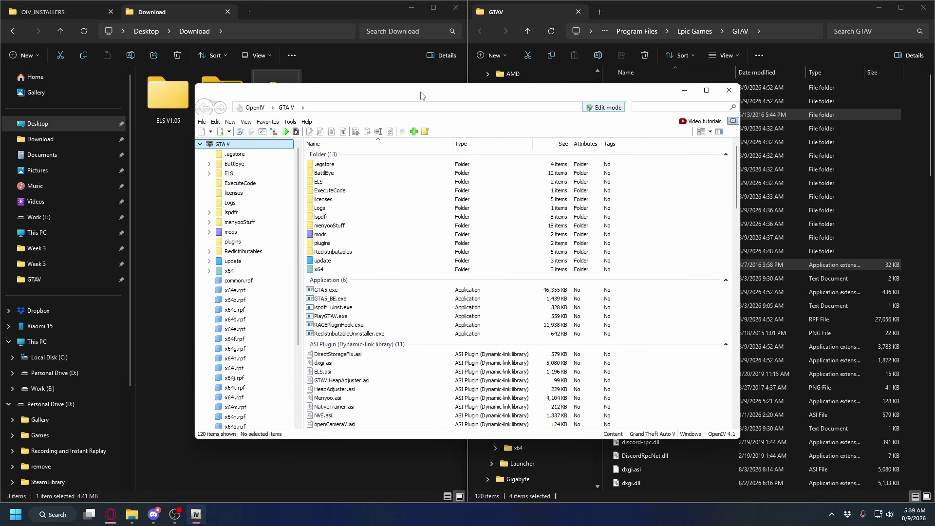
left_click_drag(421, 95, 932, 96)
double_click(221, 95)
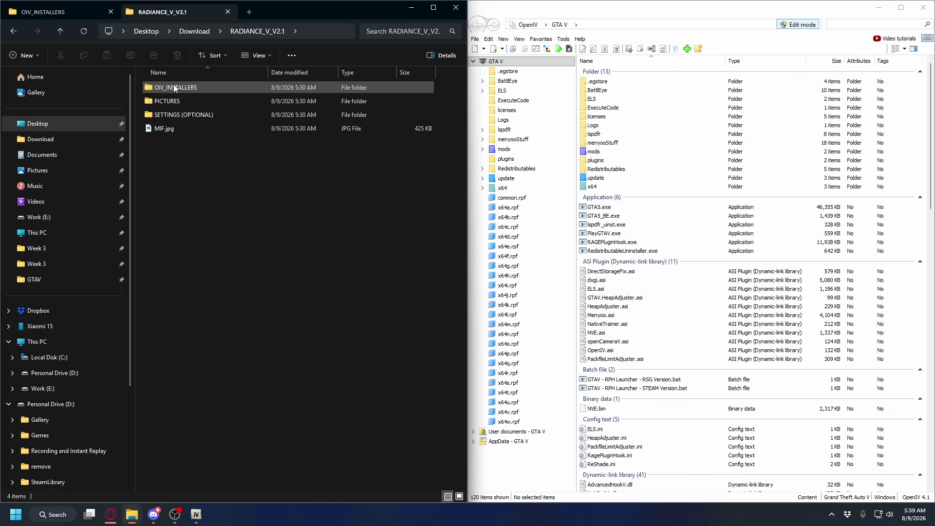
double_click(182, 86)
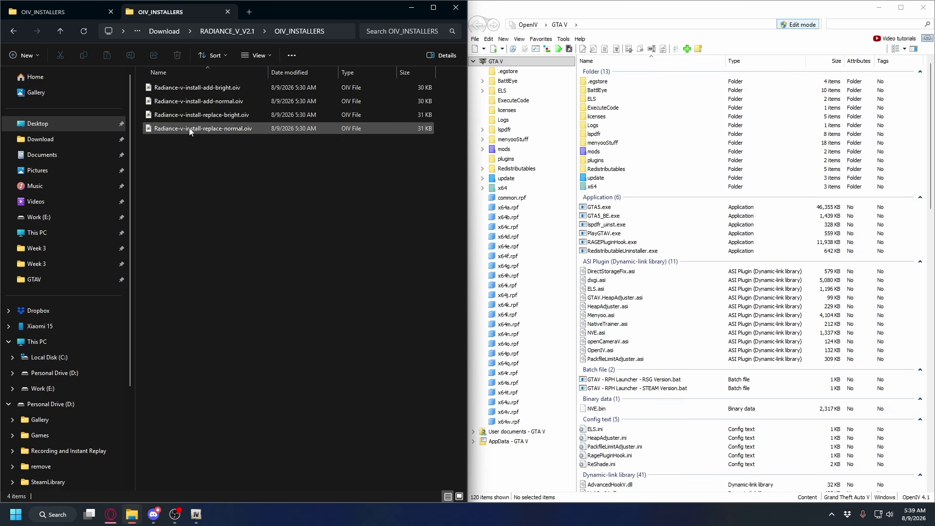
Install Radiance-v-install-add-bright.oiv into the mods folder through OpenIV, then close the package installer and minimize OpenIV
left_click(183, 89)
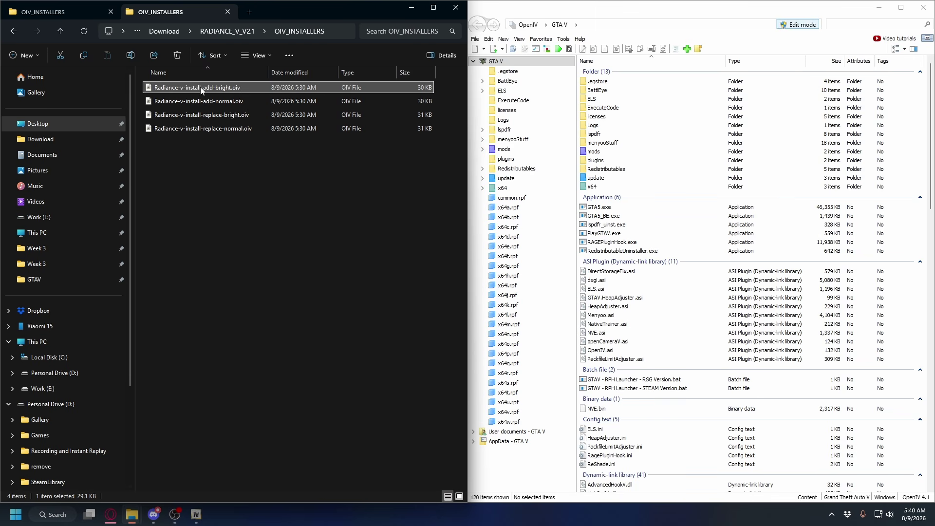
left_click_drag(202, 91, 904, 138)
left_click_drag(414, 128, 440, 136)
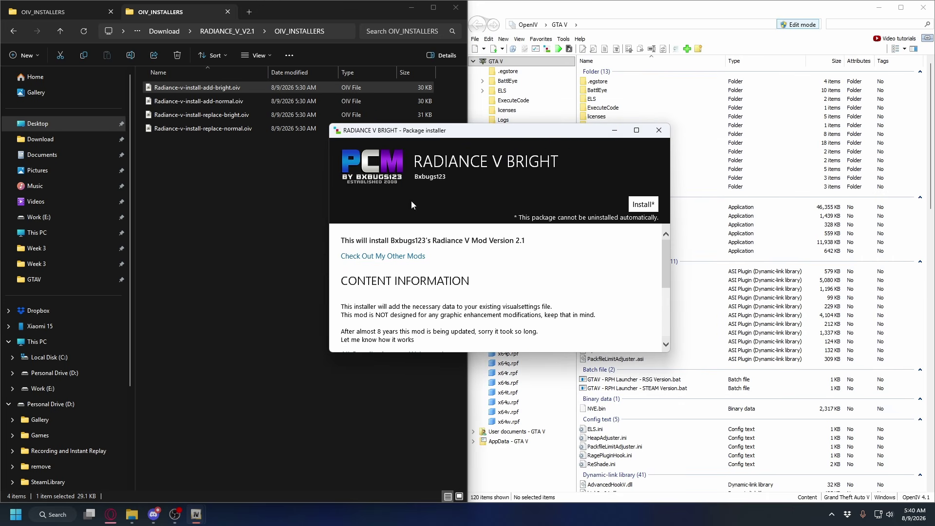
left_click(643, 205)
left_click(421, 282)
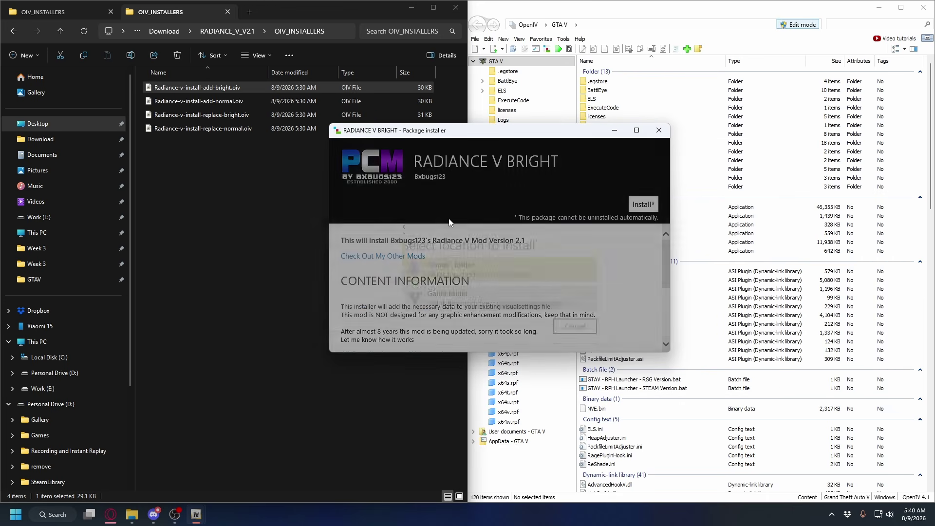
left_click(422, 281)
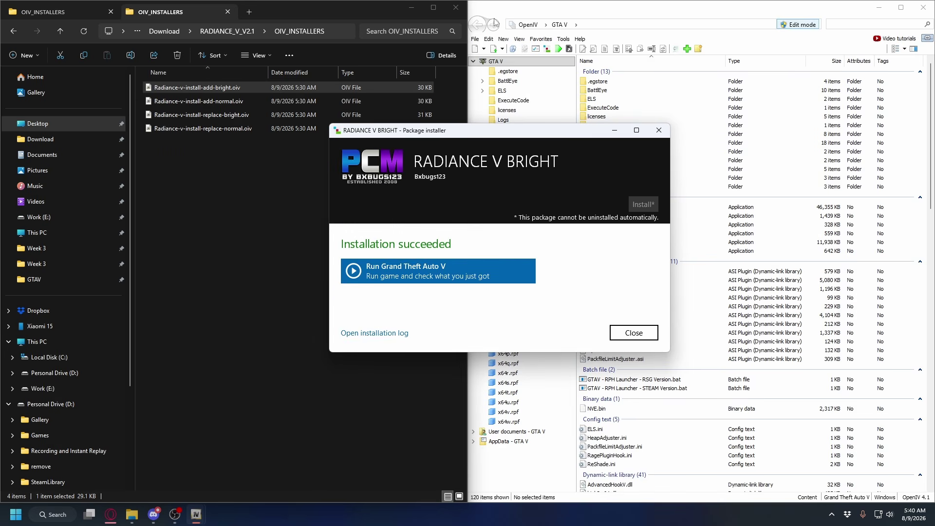
left_click(629, 336)
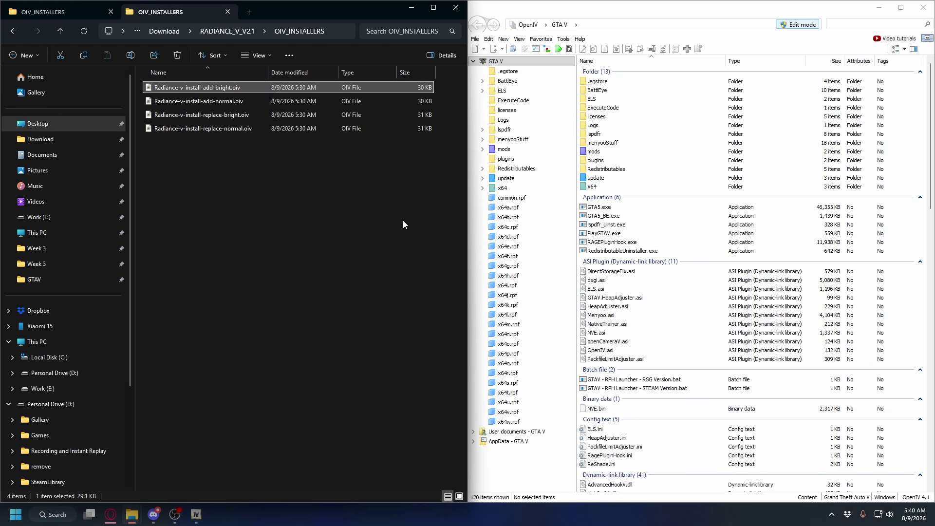
left_click(475, 147)
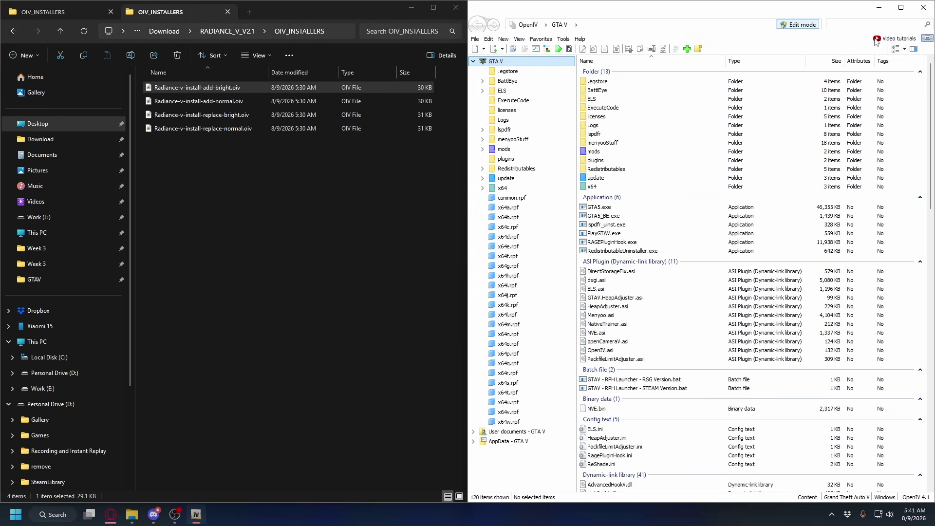
left_click(879, 7)
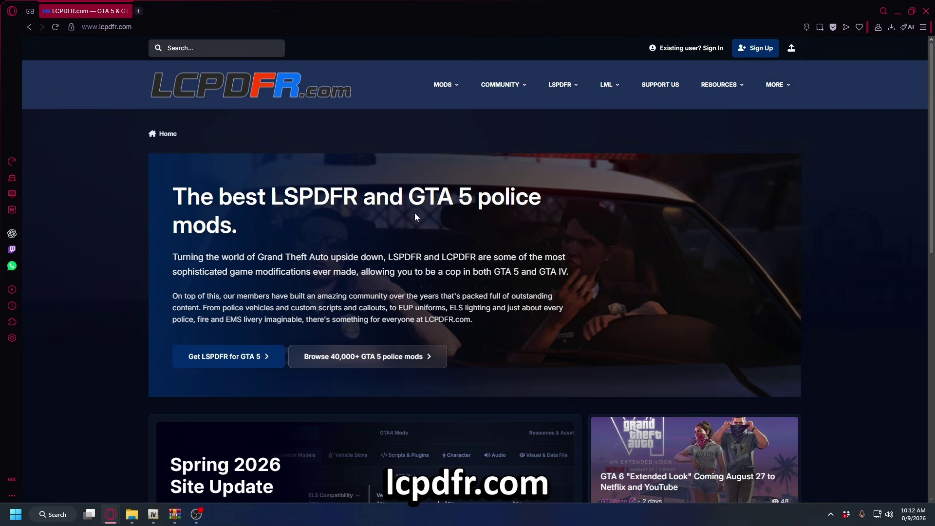
On lcpdfr.com in the browser, open the GTA5 Vehicle Models downloads and browse the available vehicles
left_click(443, 84)
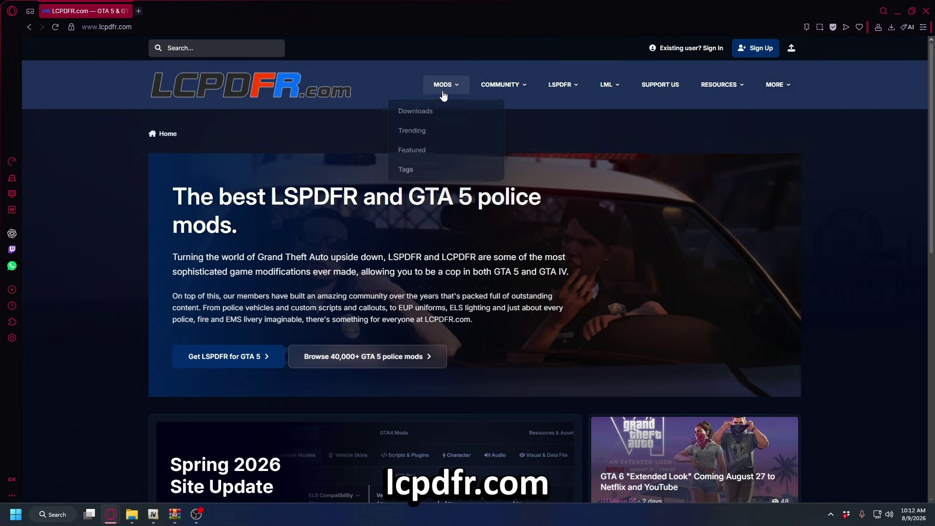
left_click(416, 110)
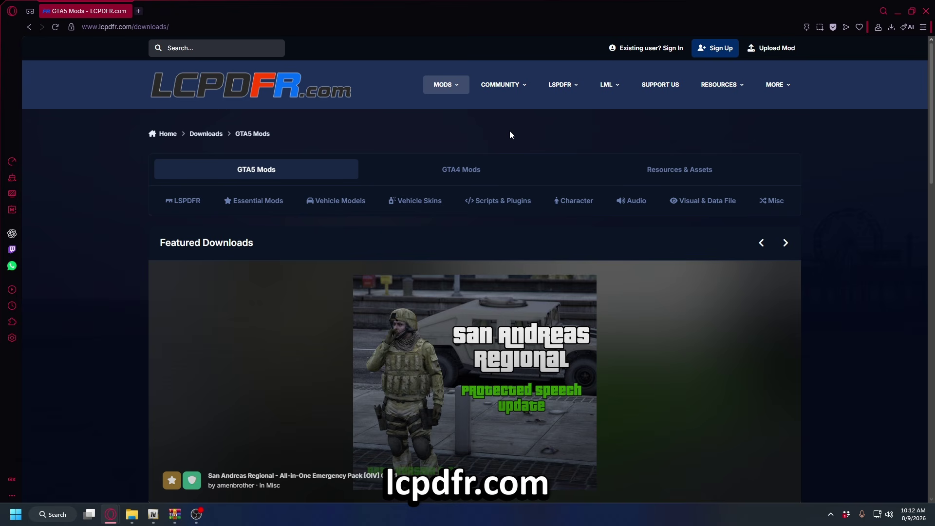
left_click(336, 200)
scroll(430, 150, "down", 3)
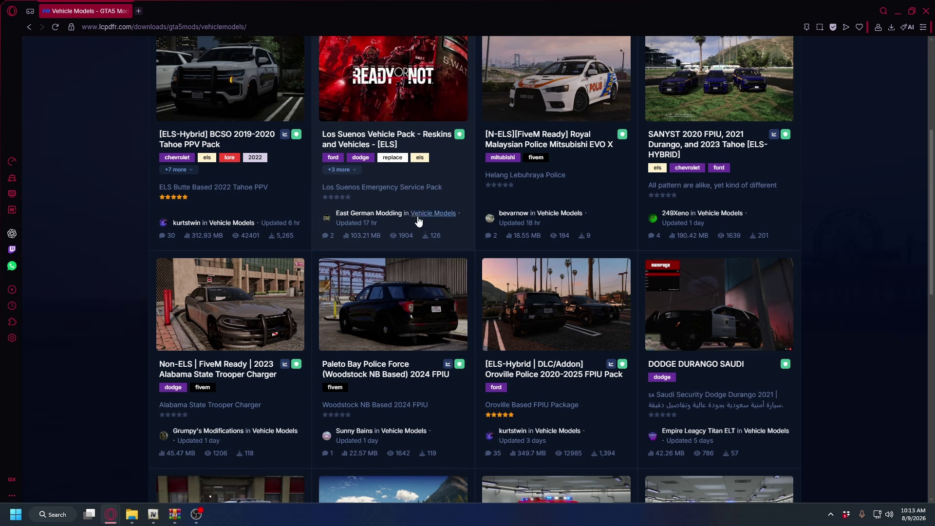
scroll(418, 215, "down", 6)
scroll(470, 193, "up", 7)
scroll(406, 299, "up", 4)
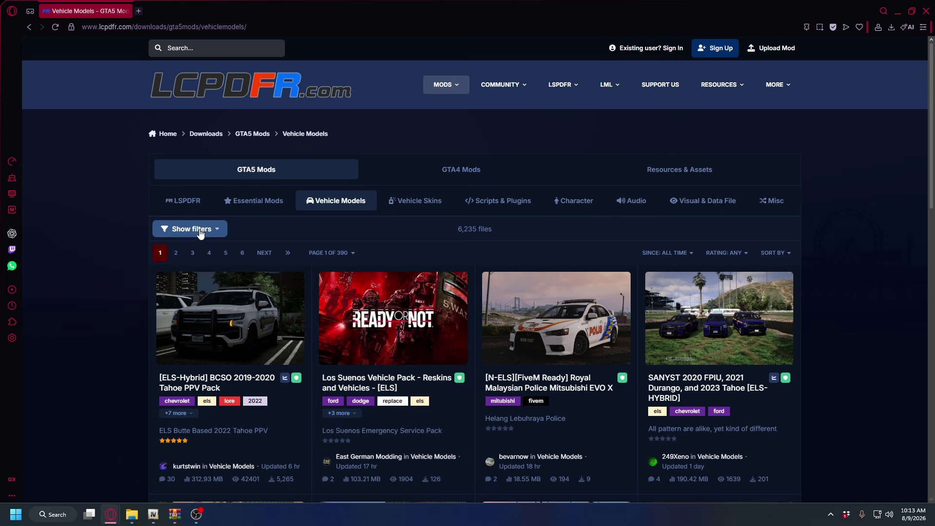
Filter the vehicle models by ELS compatibility set to ELS
left_click(202, 232)
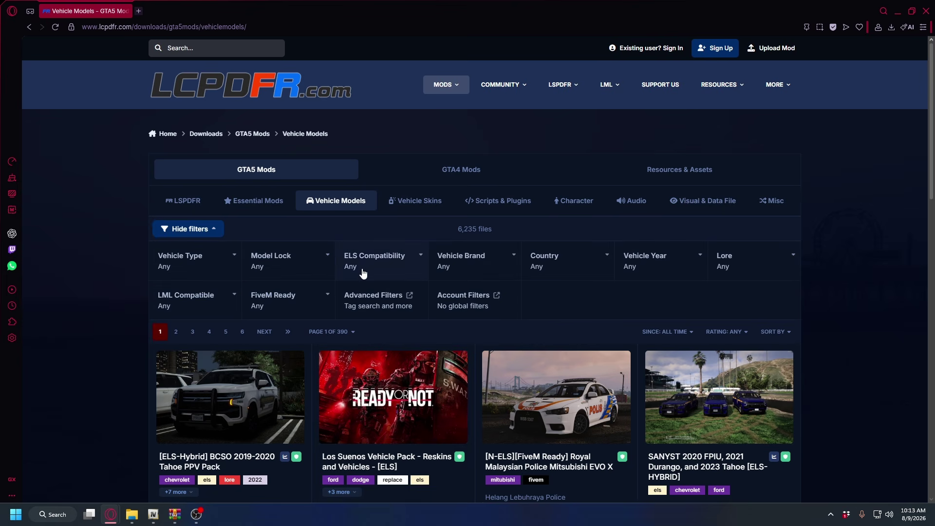
left_click(378, 265)
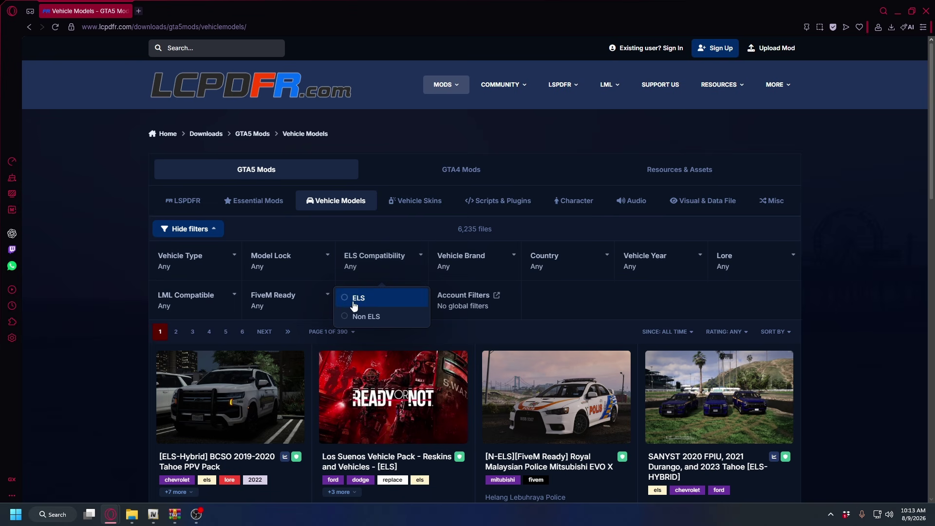
left_click(354, 302)
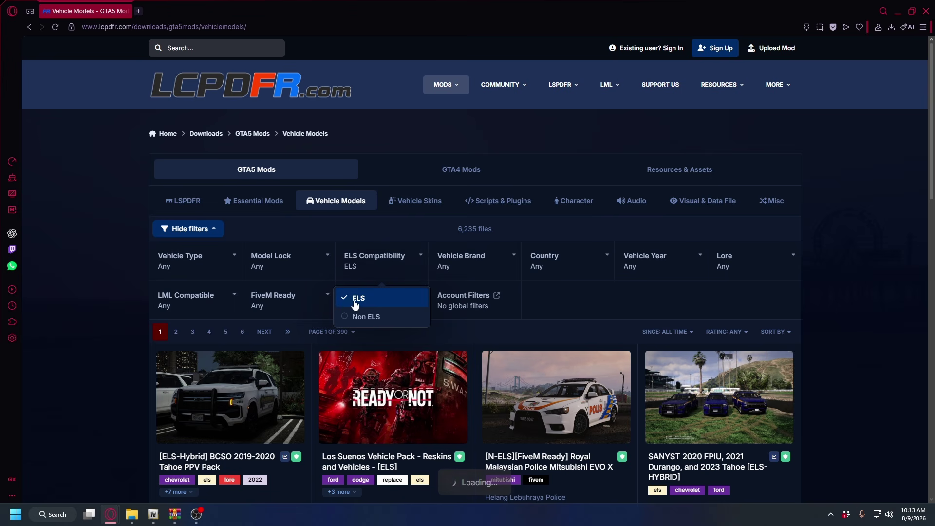
Try the Police vehicle type filter on the ELS vehicles, then clear it
left_click(185, 263)
left_click(163, 298)
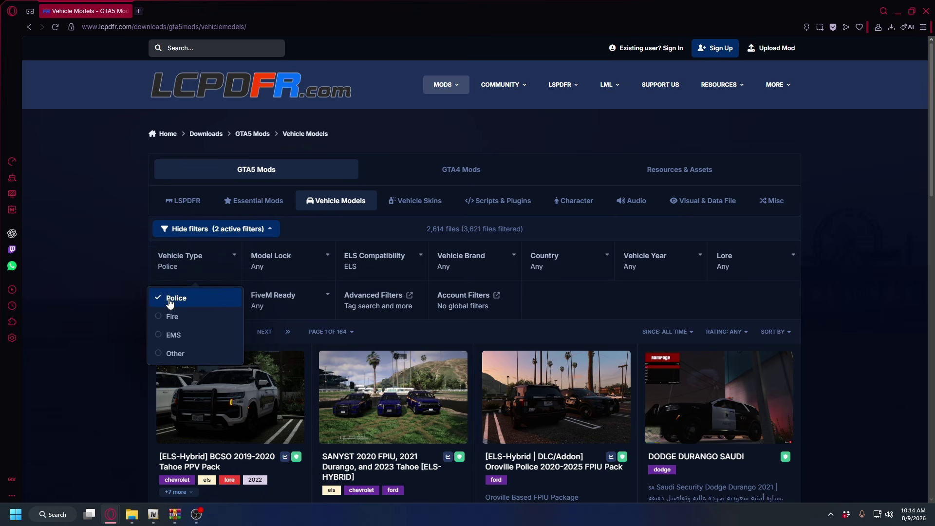
left_click(156, 298)
Review the country filter choices and the sort options available for the vehicle listing
left_click(558, 263)
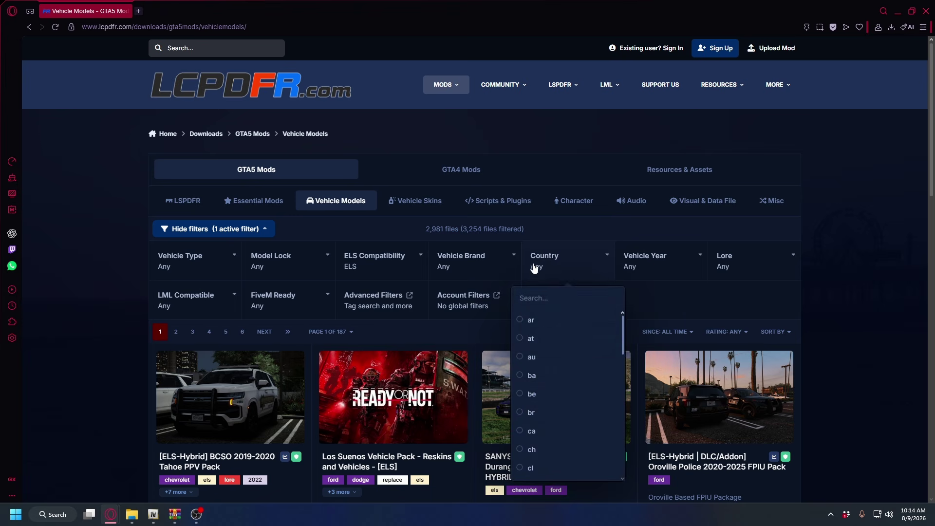
scroll(559, 347, "down", 3)
left_click(693, 293)
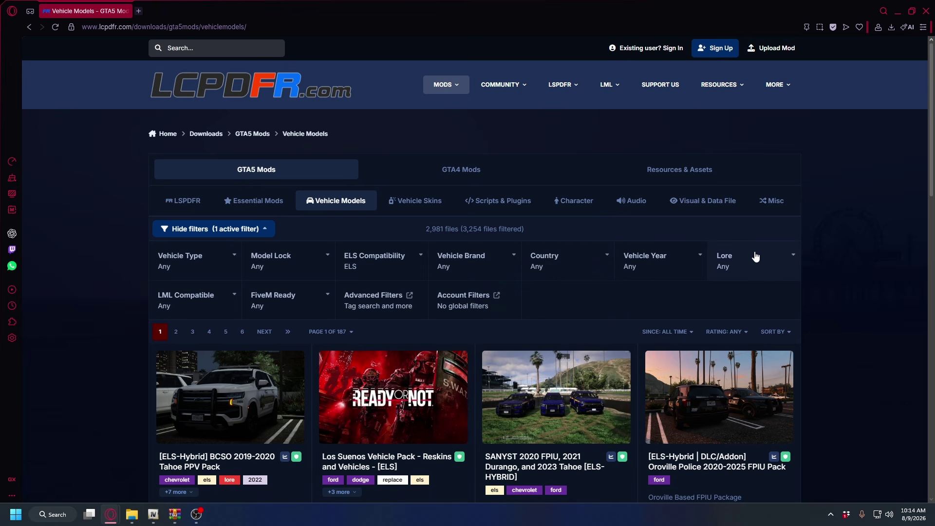
scroll(593, 279, "down", 2)
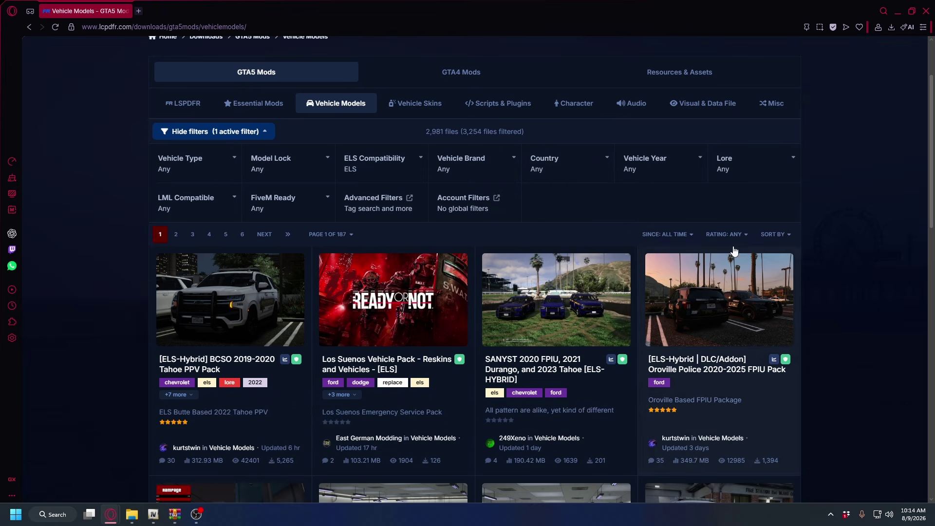
left_click(775, 236)
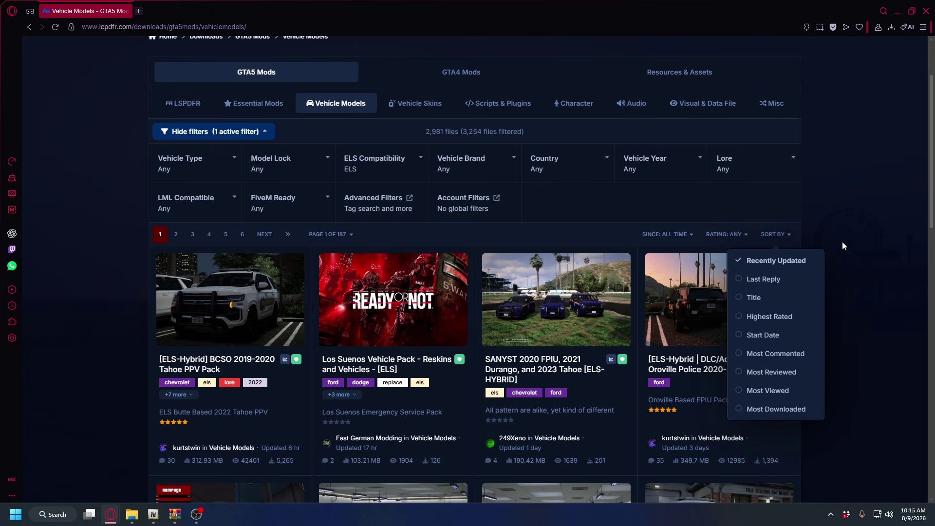
left_click(524, 224)
Browse the filtered ELS vehicle models and continue to page 2 of the listing
scroll(531, 244, "down", 8)
scroll(541, 267, "down", 8)
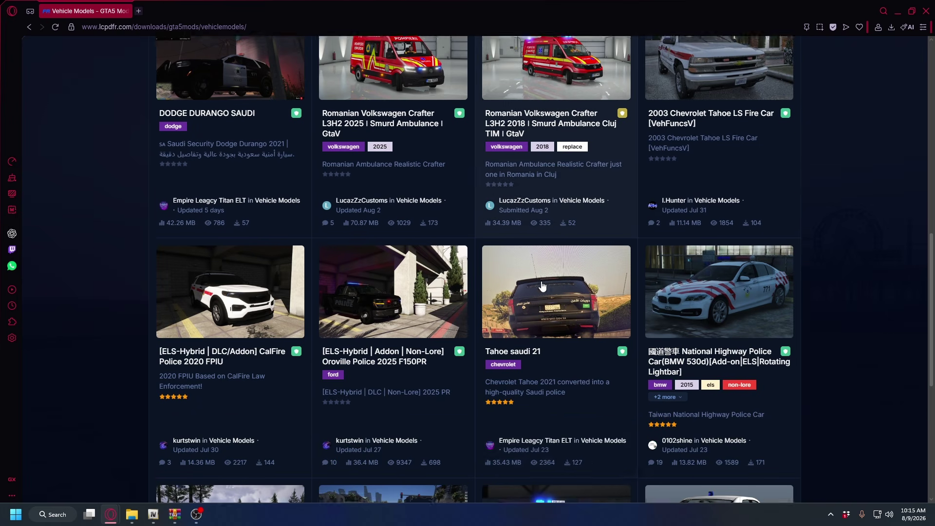
scroll(543, 290, "down", 1)
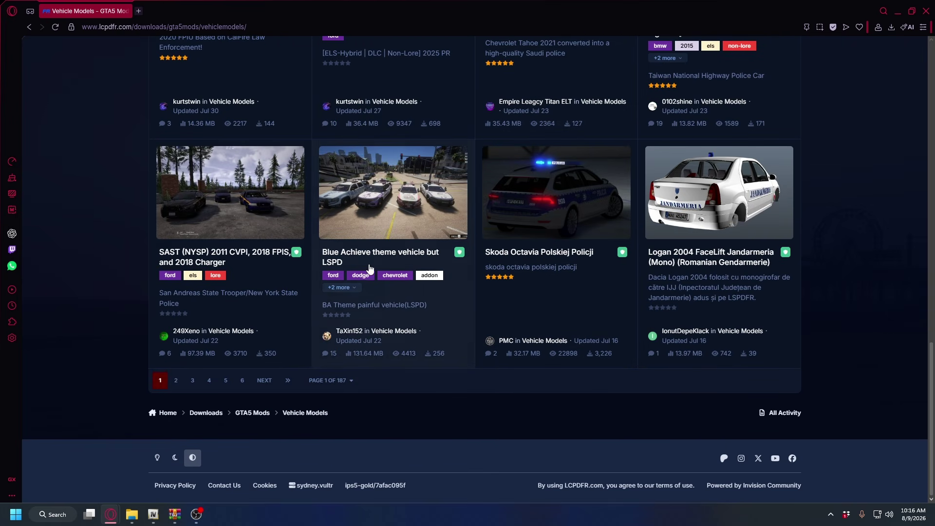
left_click(176, 381)
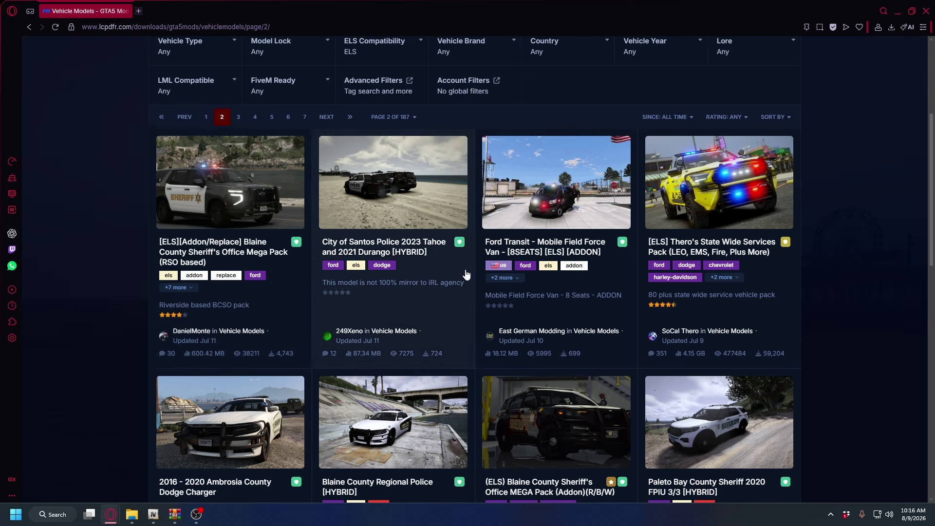
scroll(534, 299, "down", 4)
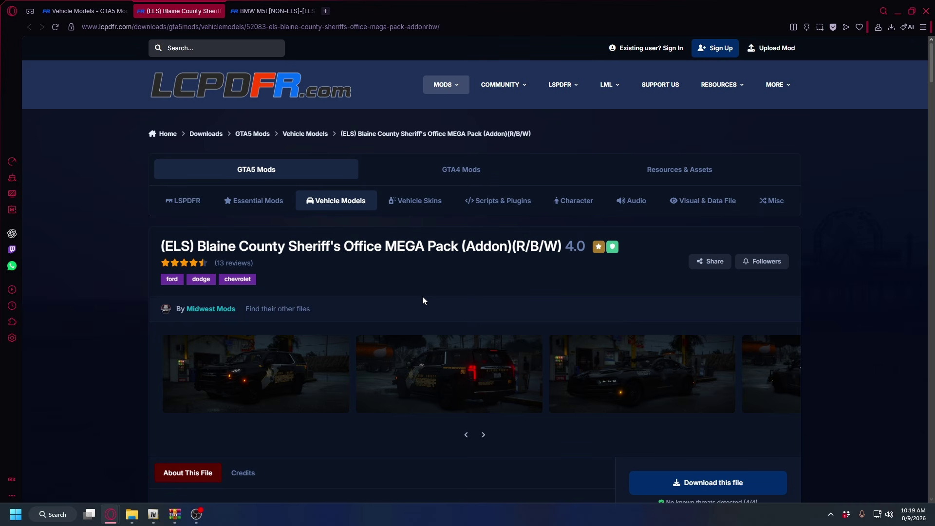
Review the (ELS) Blaine County Sheriff's Office MEGA Pack's vehicle list and download BCSO Mega Pack Red & Blue 2.0.rar
scroll(422, 296, "down", 8)
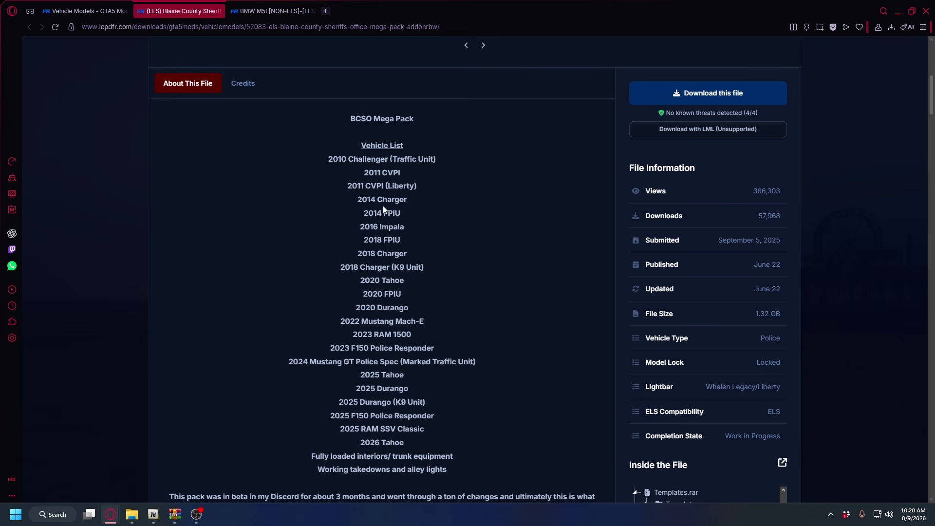
scroll(330, 370, "down", 1)
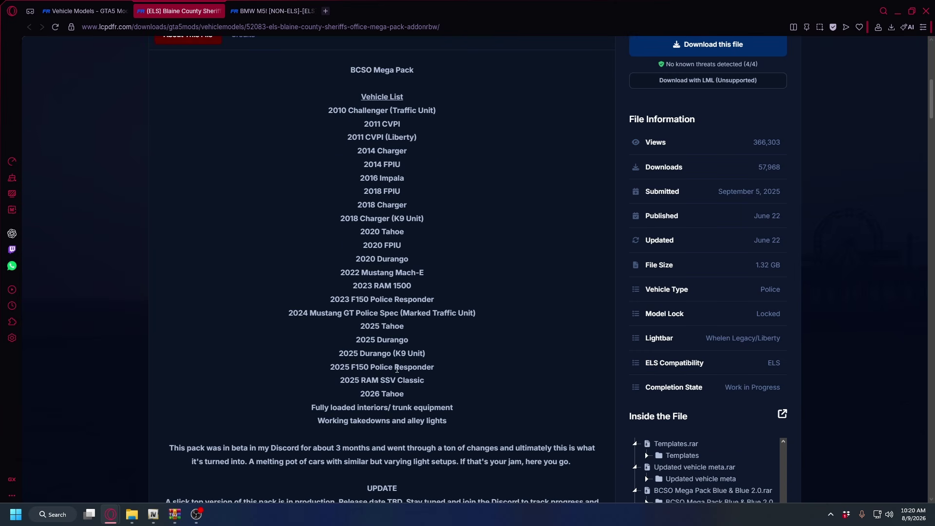
scroll(484, 303, "up", 2)
scroll(482, 301, "up", 4)
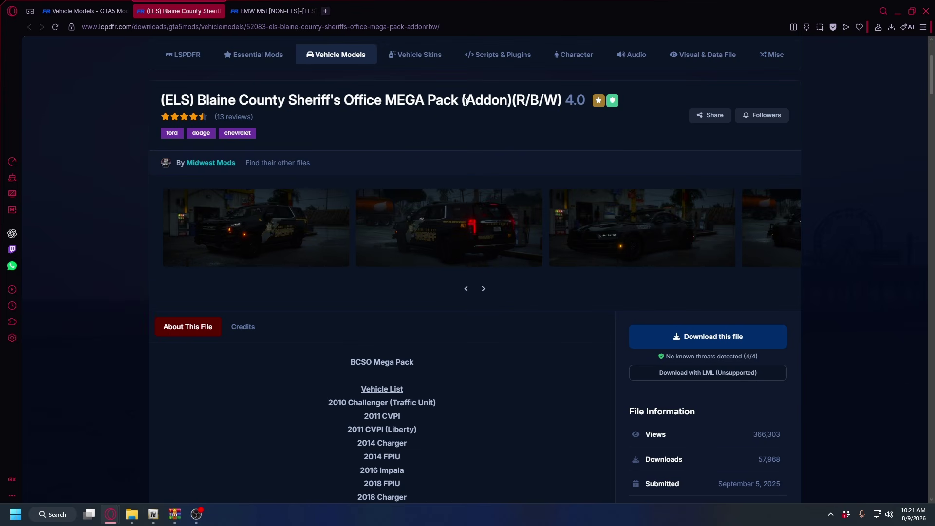
scroll(482, 146, "down", 1)
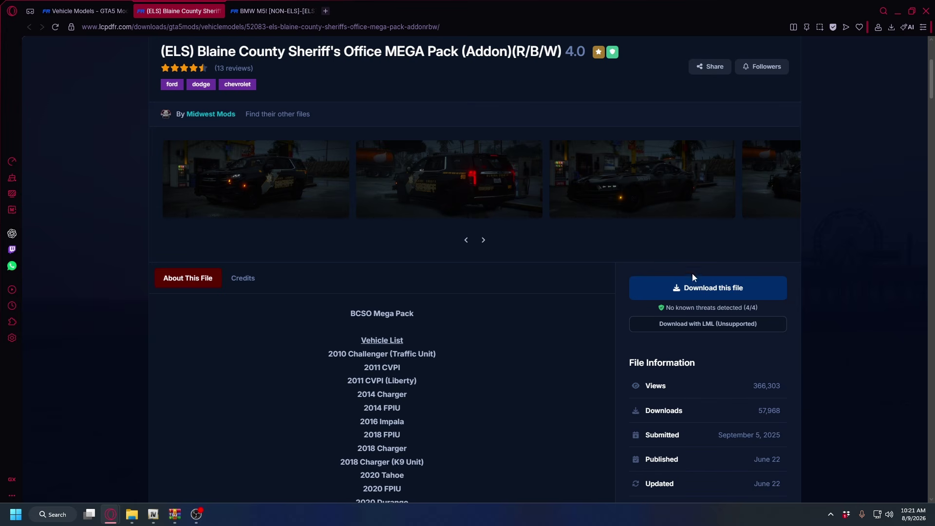
left_click(731, 292)
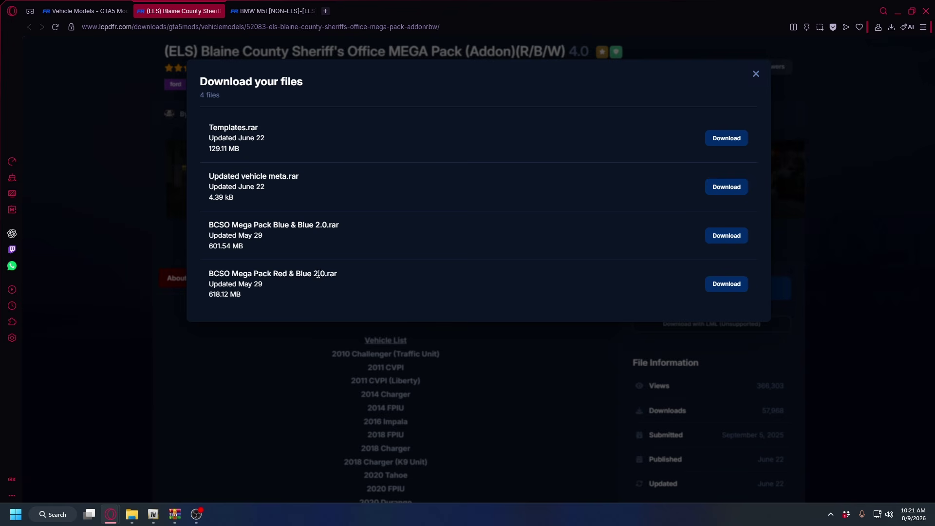
left_click(726, 287)
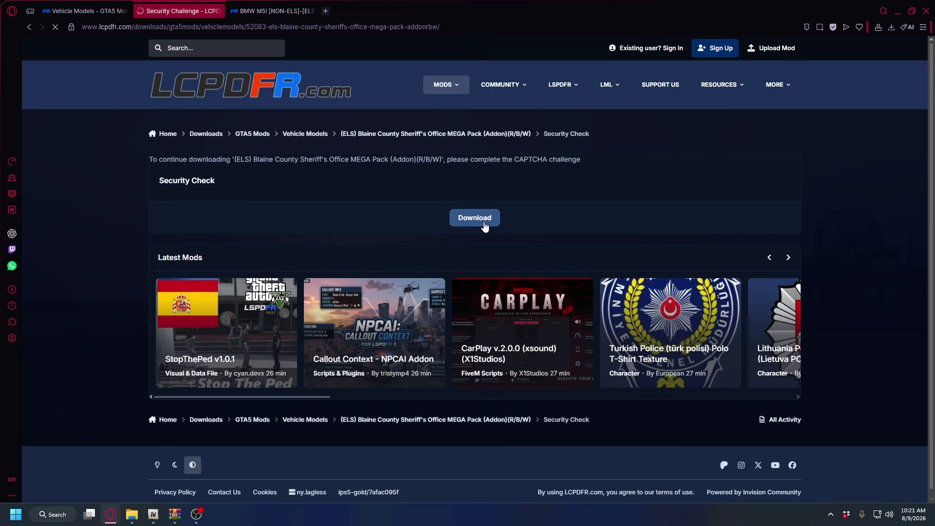
left_click(485, 223)
left_click(384, 244)
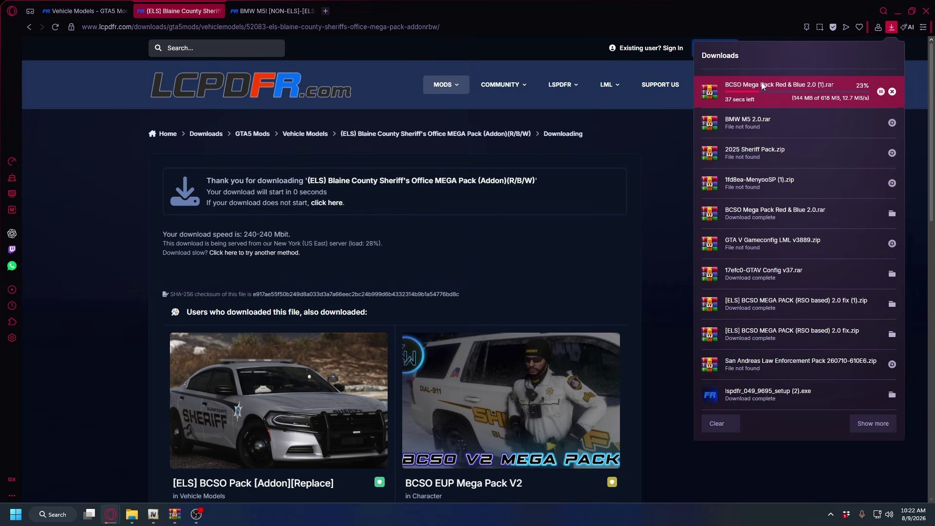
Download BMW M5 2.0.rar from the BMW M5! [NON-ELS]-[ELS] page into the Download folder, then minimize the browser
key("ctrl+Tab")
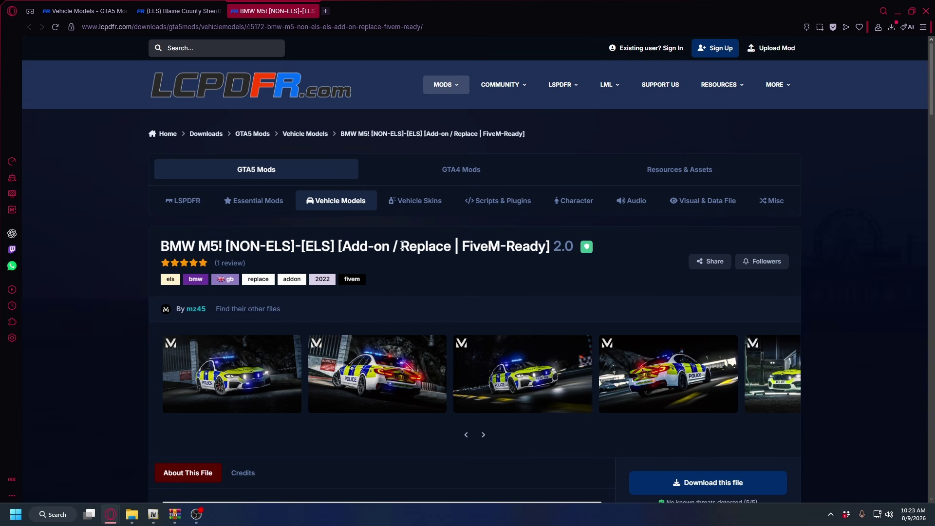
left_click_drag(402, 246, 454, 247)
left_click(453, 247)
scroll(473, 291, "down", 5)
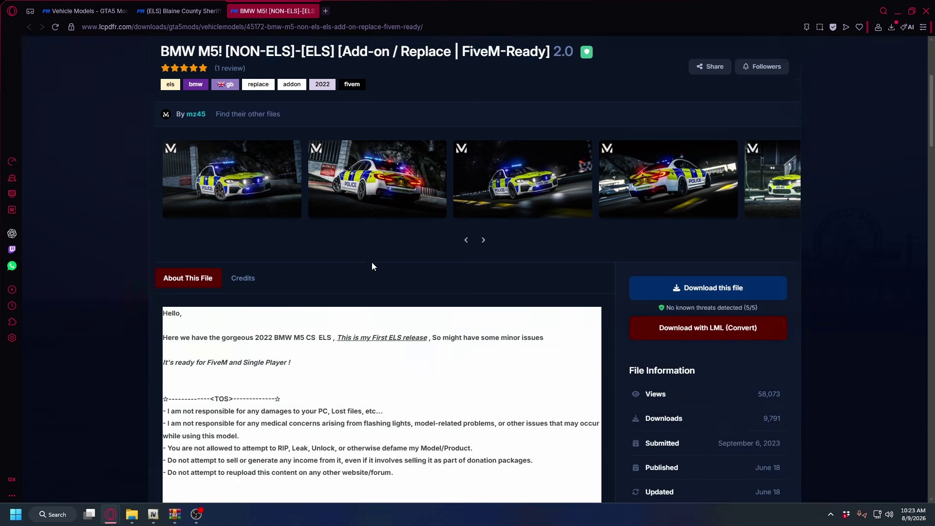
left_click(648, 241)
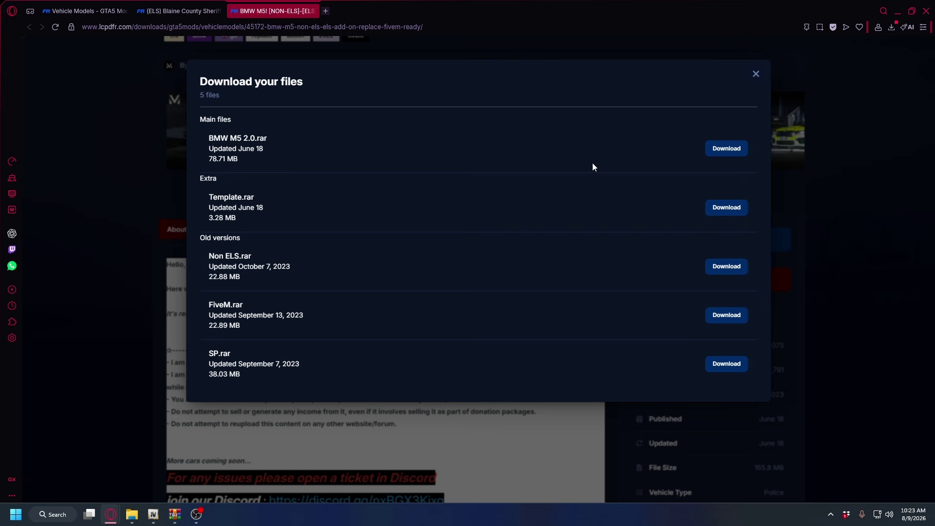
left_click(726, 149)
left_click(473, 251)
left_click(388, 247)
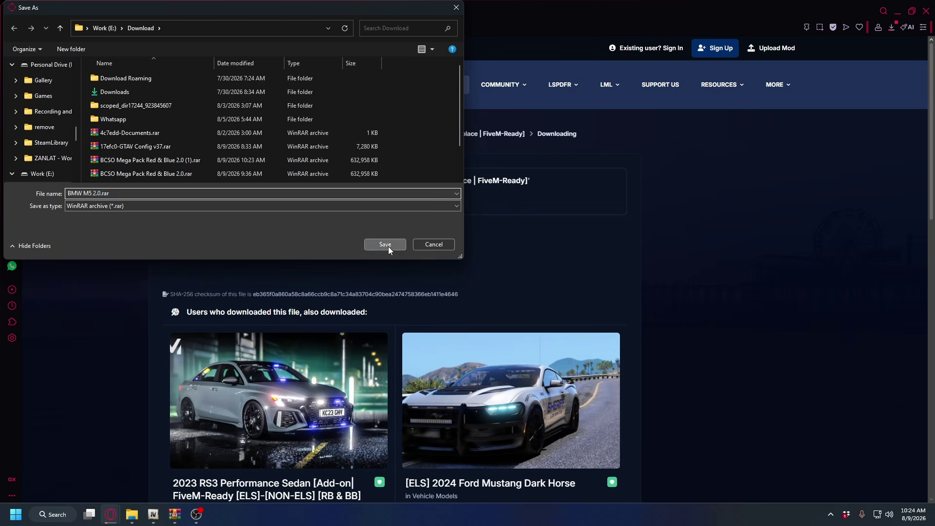
left_click(891, 28)
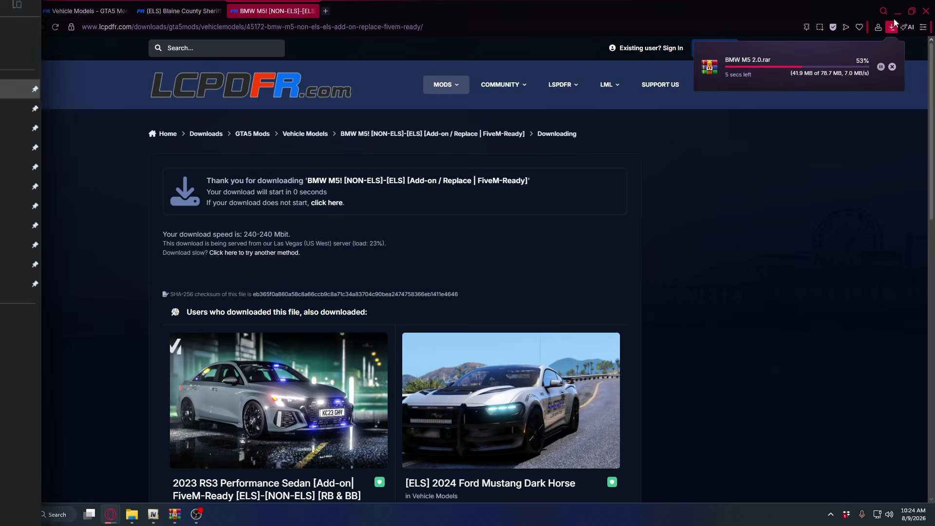
left_click(897, 11)
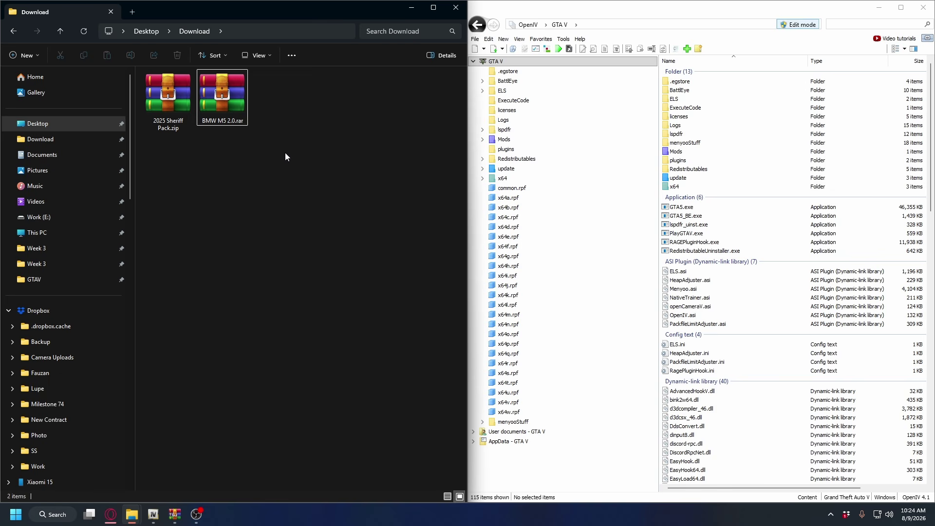
Extract BMW M5 2.0.rar and 2025 Sheriff Pack.zip into their own folders within the Download folder
left_click(219, 101)
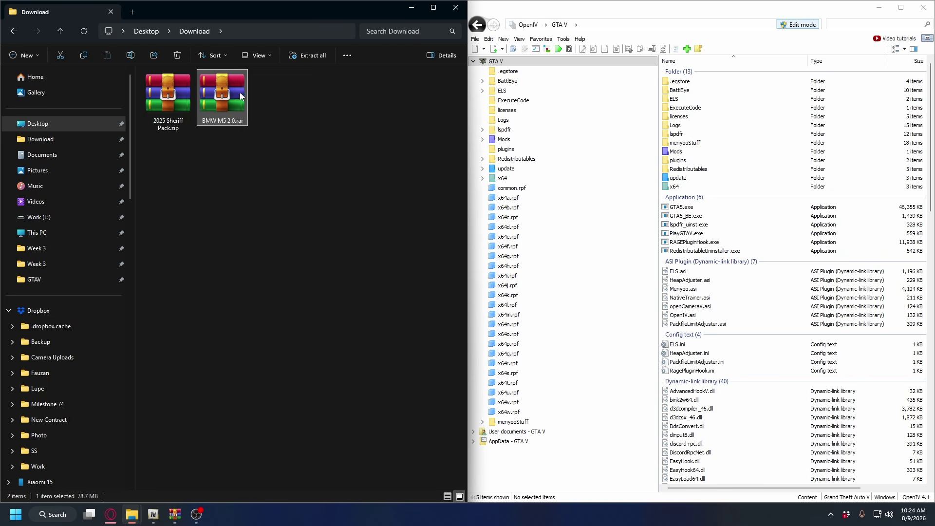
left_click(169, 95)
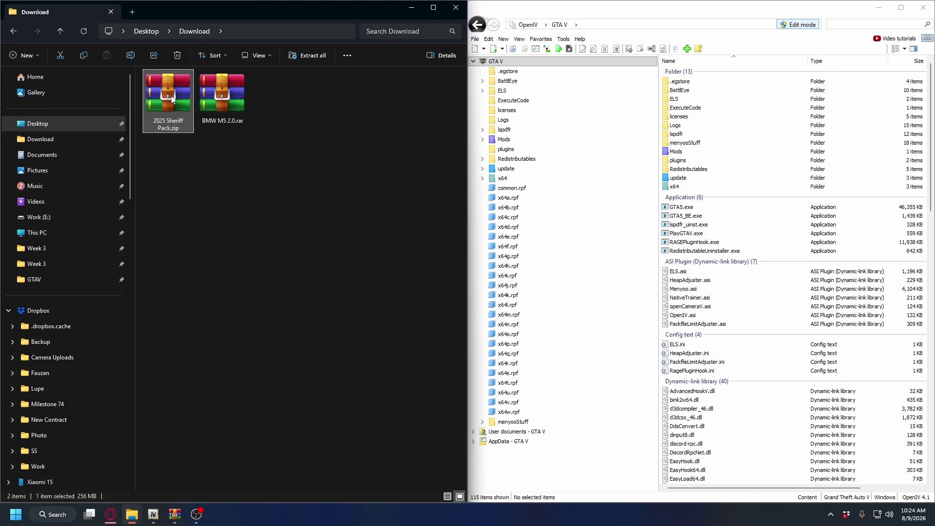
left_click(235, 146)
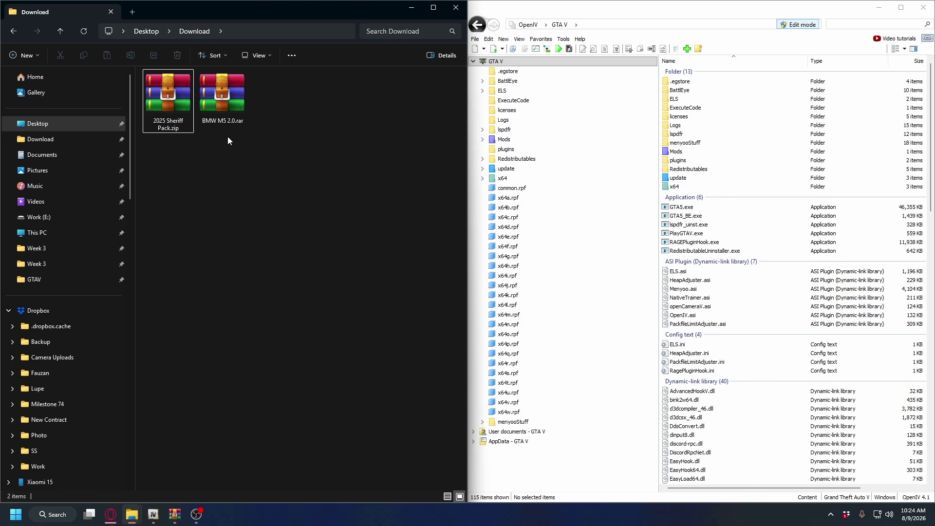
right_click(219, 97)
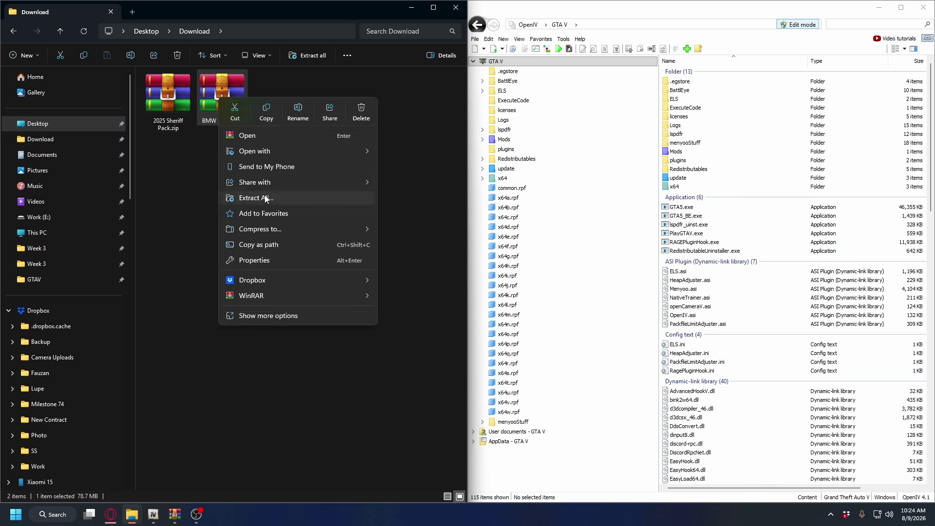
left_click(266, 199)
key("Return")
right_click(220, 96)
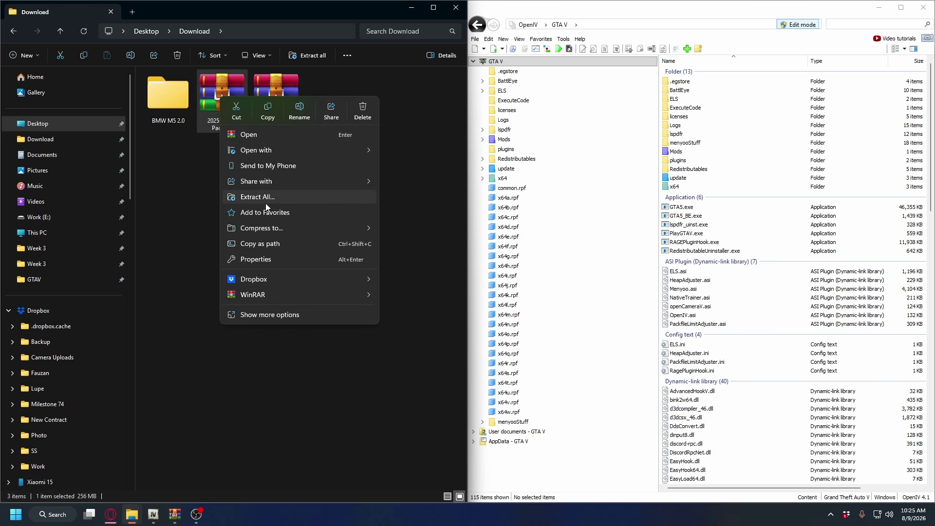
left_click(257, 196)
key("Return")
Delete the two original archives from the Download folder, keeping the extracted folders
left_click_drag(349, 161, 285, 110)
right_click(285, 112)
left_click(424, 123)
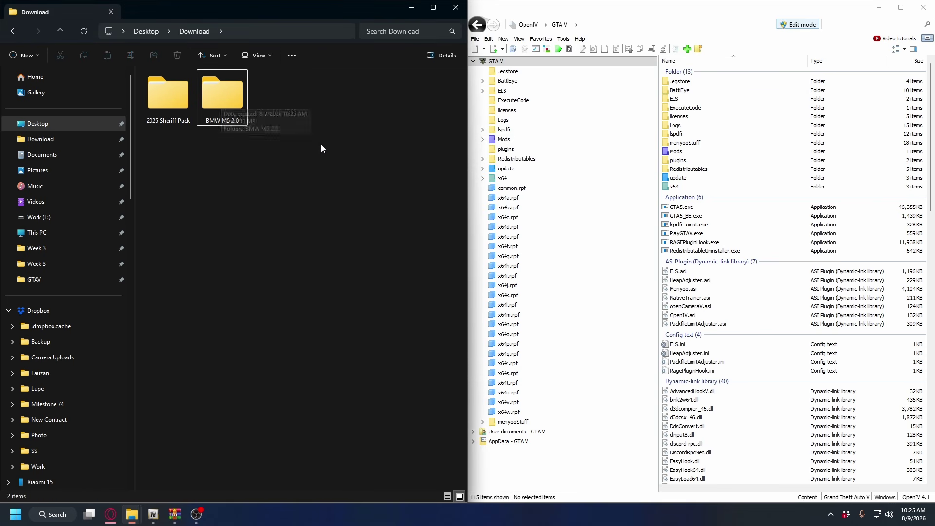
Open the SP folder inside the extracted BMW M5 2.0 folder, rather than FiveM ELS
double_click(220, 98)
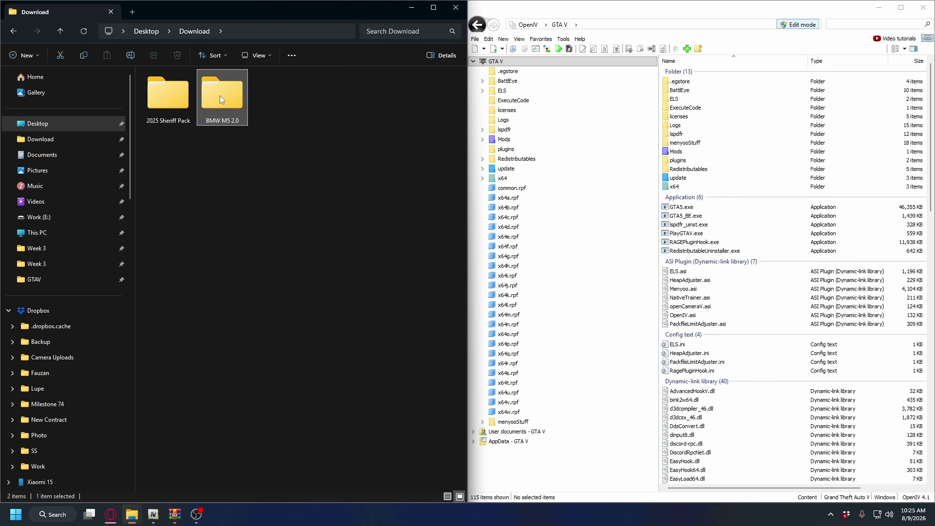
double_click(168, 88)
left_click(151, 91)
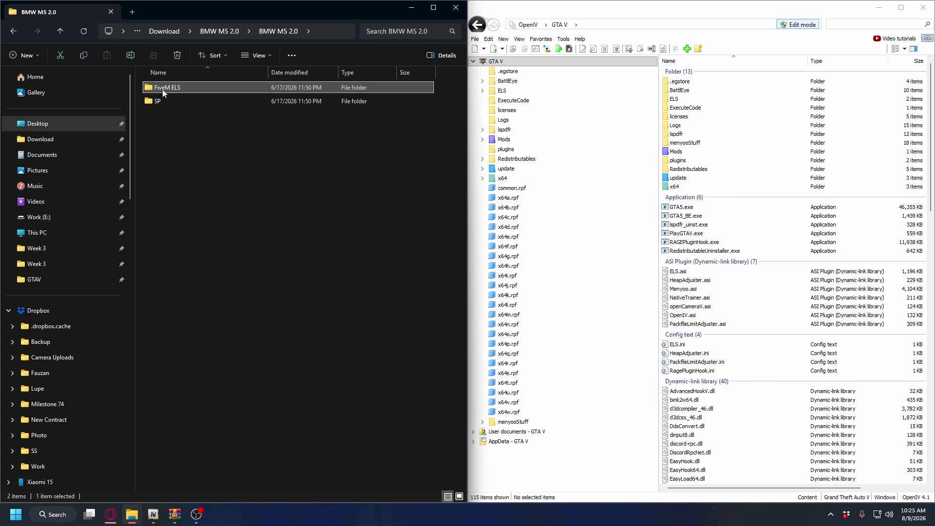
left_click(162, 101)
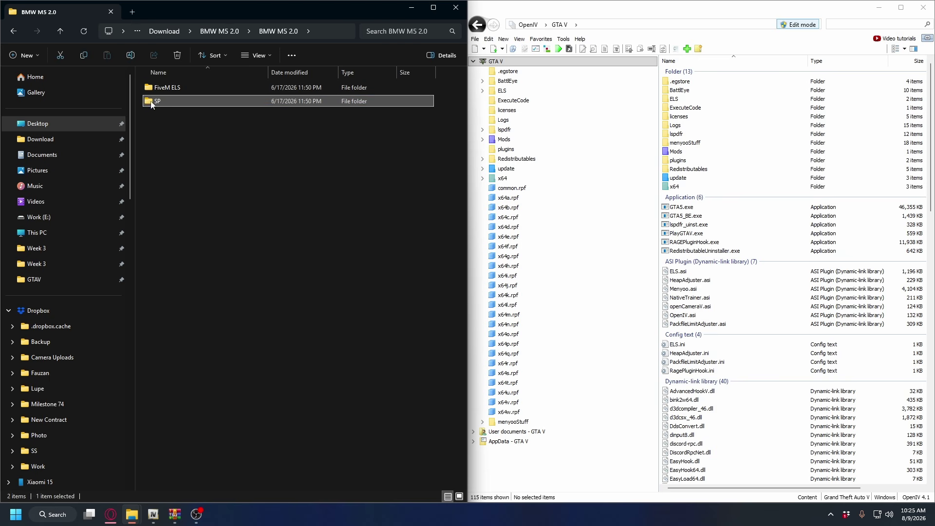
double_click(166, 101)
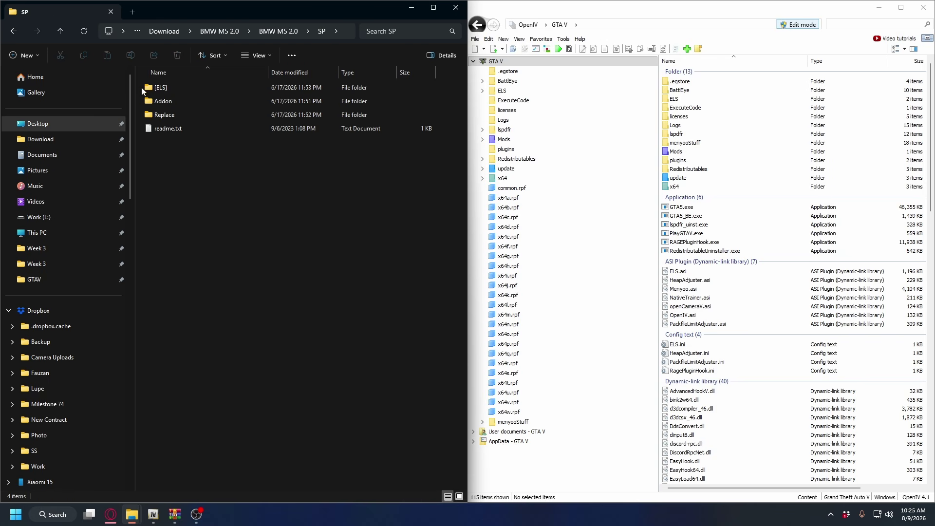
Look over the [ELS], Addon and Replace folders in SP and open the [ELS] folder
left_click(178, 84)
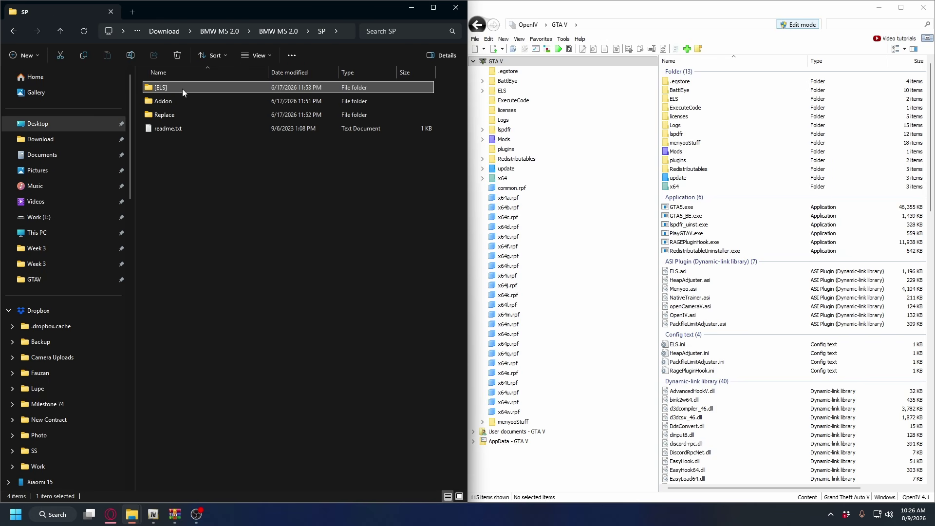
left_click(162, 101)
left_click(170, 115)
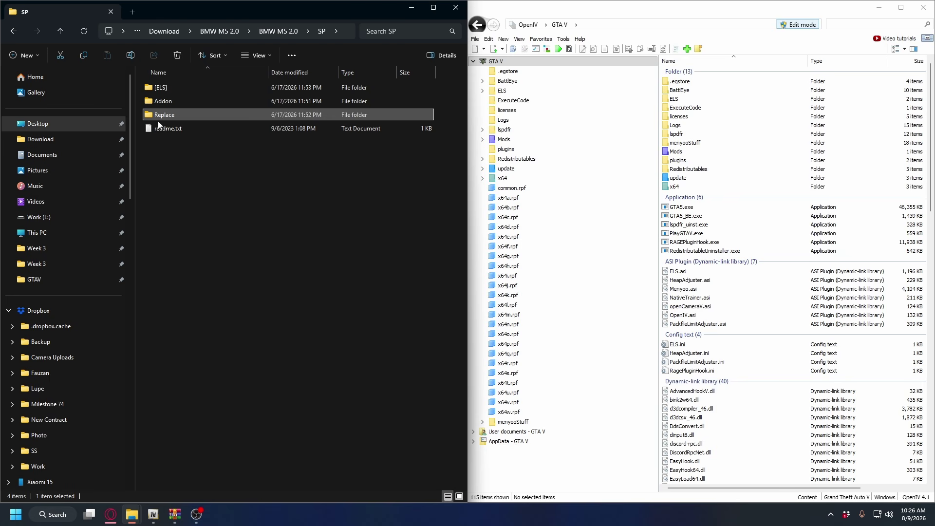
left_click(167, 87)
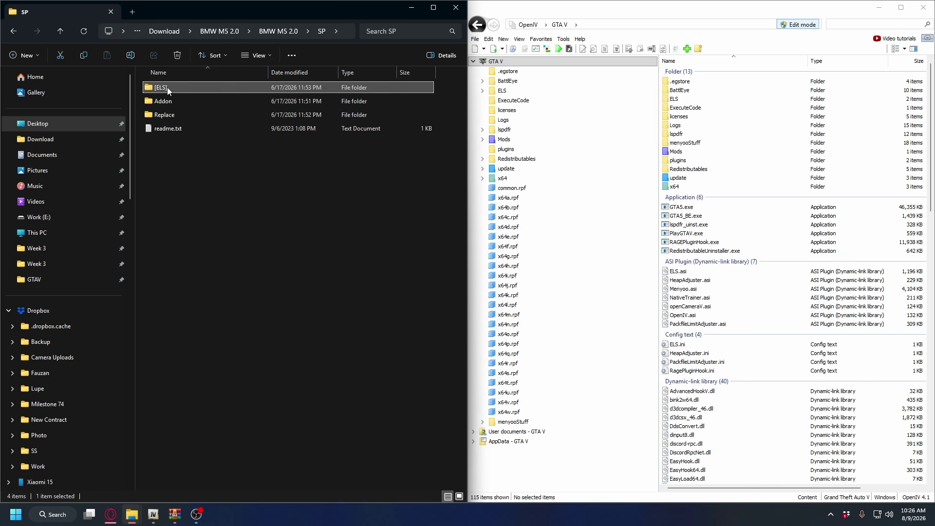
double_click(174, 87)
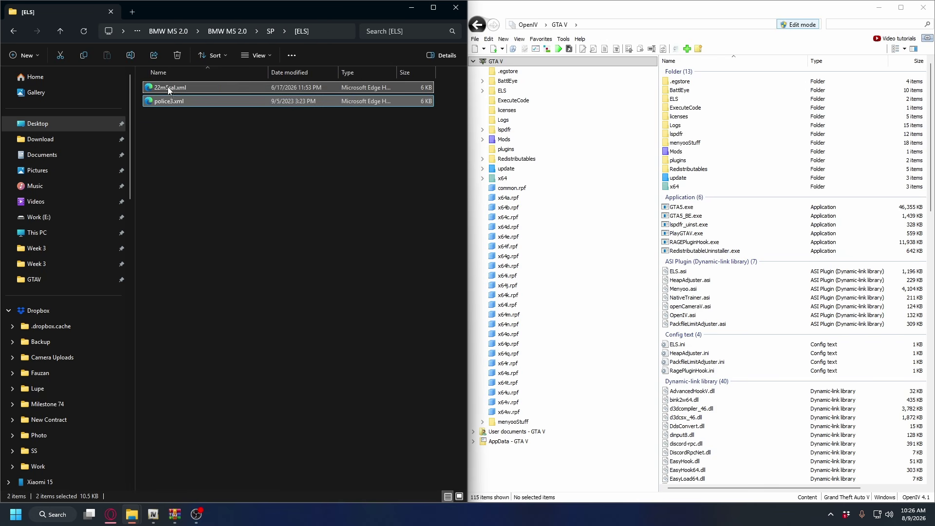
Move 22m5sal.xml and police3.xml from the [ELS] folder into the game's GTAV/ELS/pack_default folder
left_click_drag(242, 129, 168, 86)
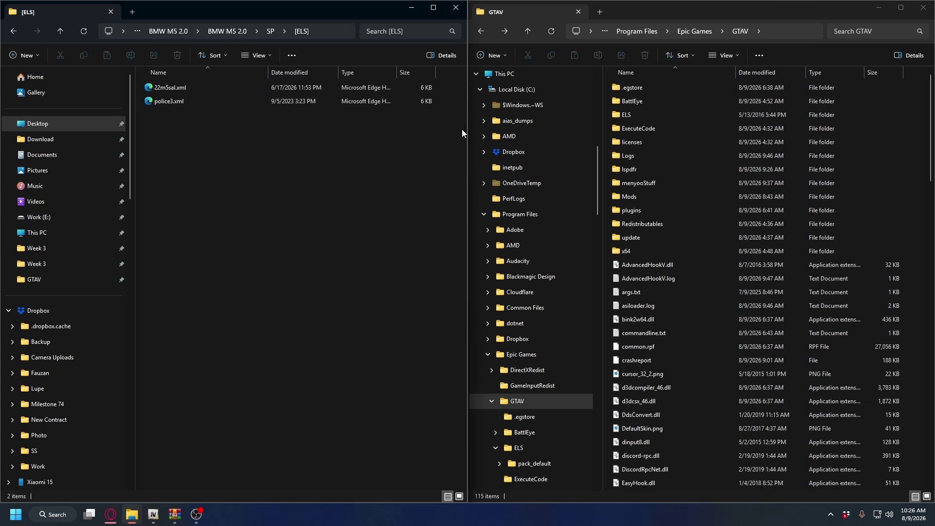
left_click(622, 16)
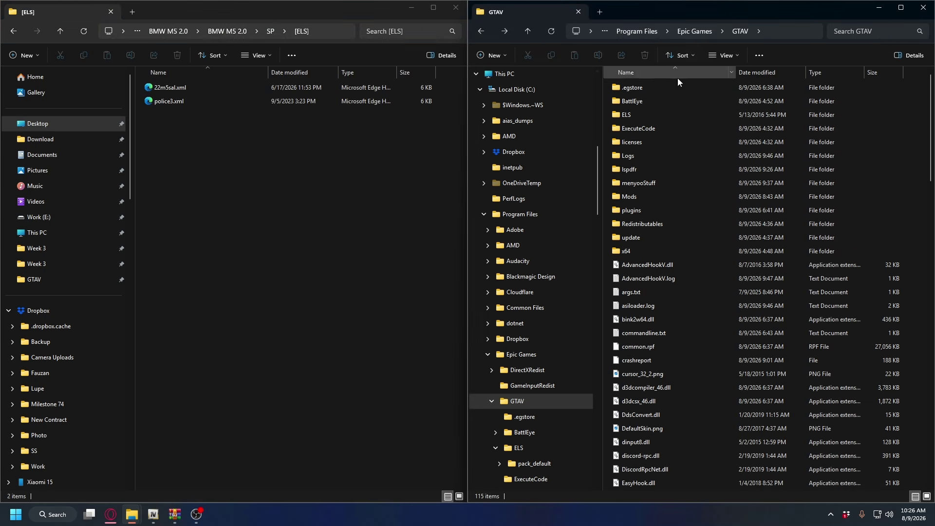
left_click(639, 116)
double_click(638, 114)
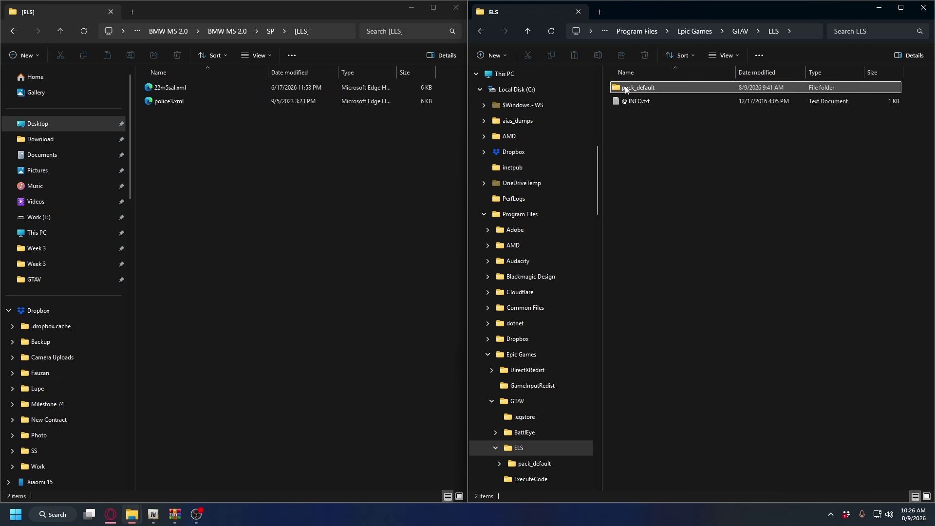
left_click(638, 90)
double_click(639, 90)
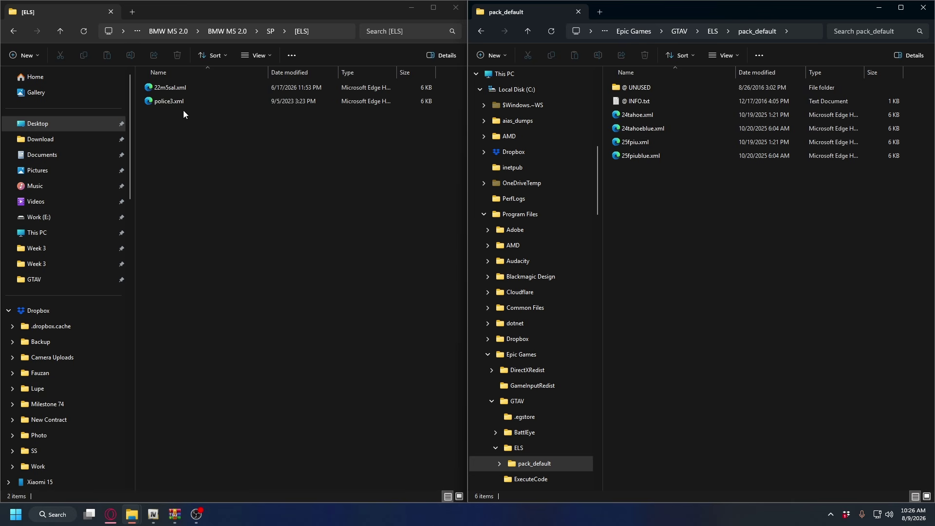
left_click_drag(286, 158, 708, 252)
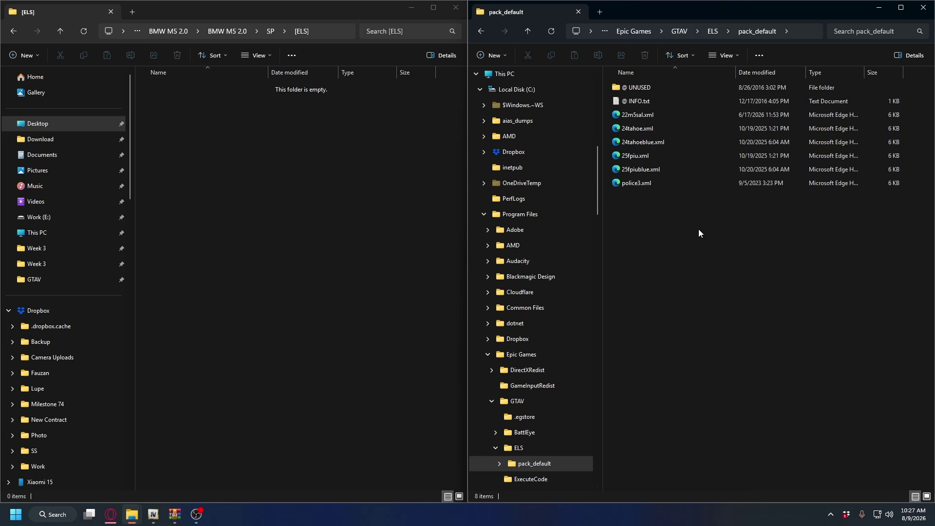
Return to OpenIV beside the BMW M5 files and open SP's Replace folder, checking police3.yft, police3.ytd and police3_hi.yft
key("alt+Left")
left_click(153, 515)
left_click(258, 246)
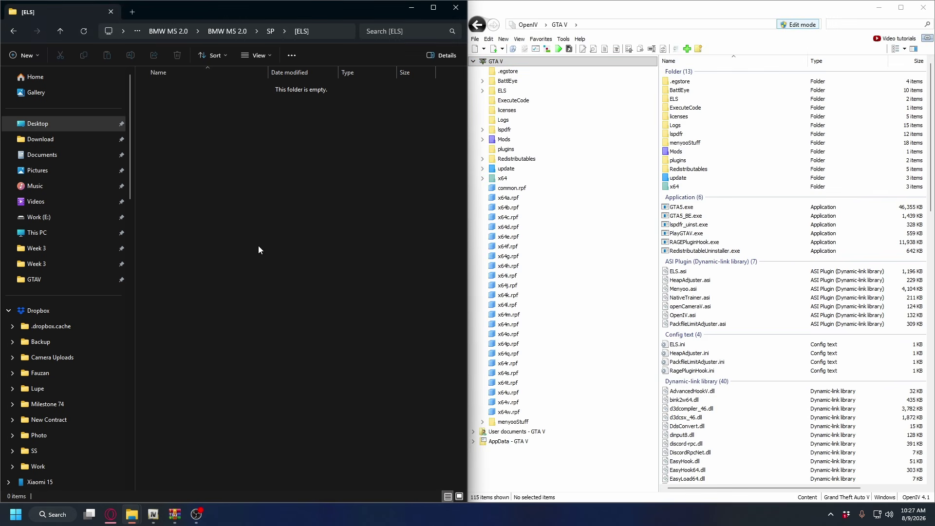
key("alt+Left")
left_click(161, 115)
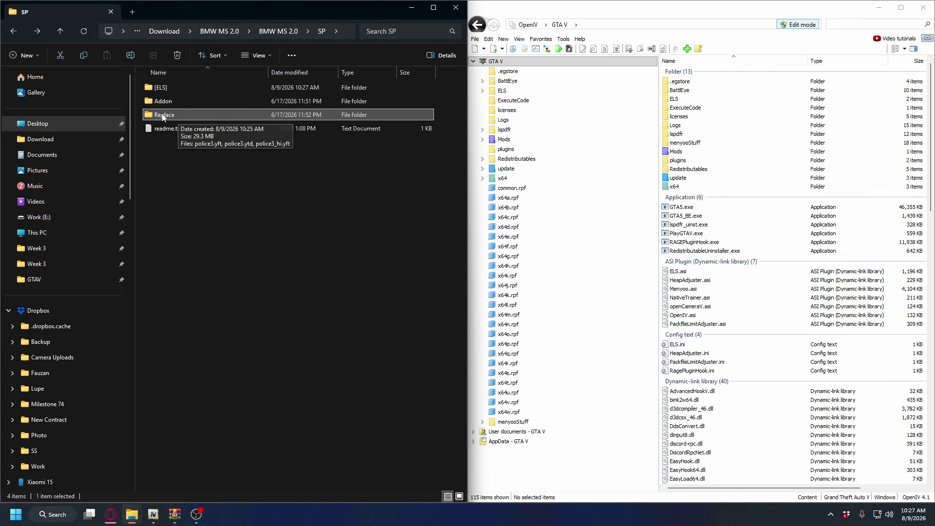
double_click(172, 114)
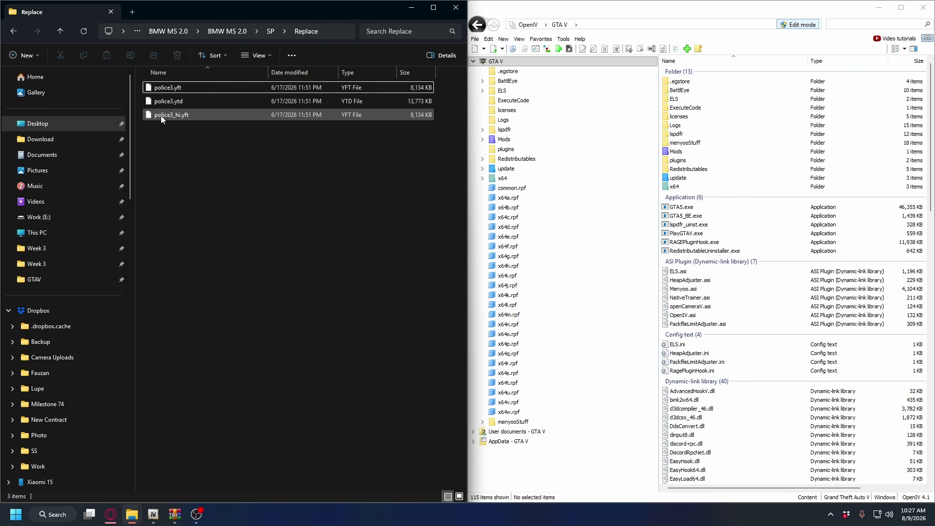
left_click(175, 88)
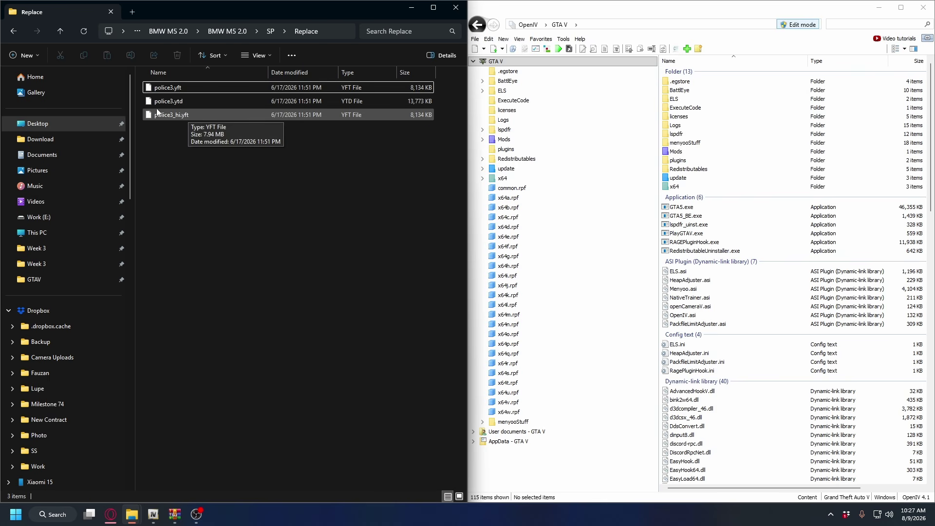
left_click_drag(247, 164, 163, 80)
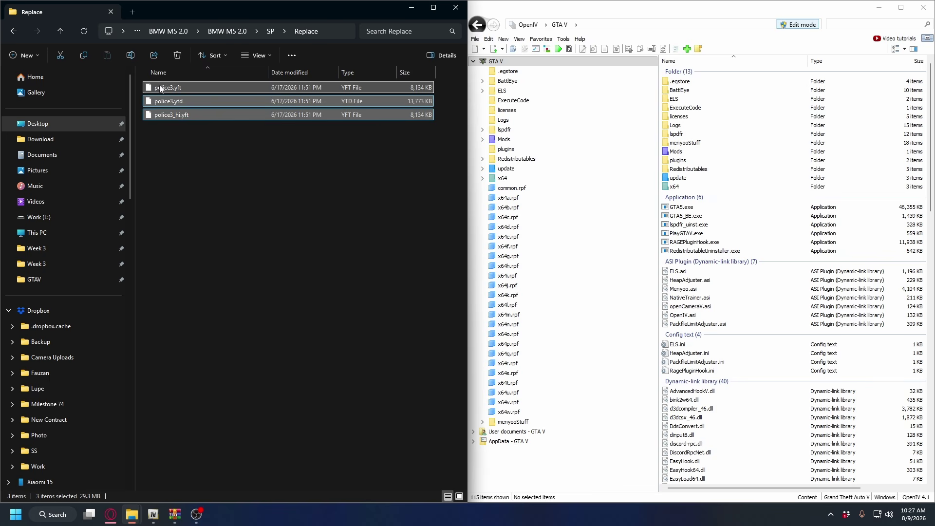
left_click(248, 150)
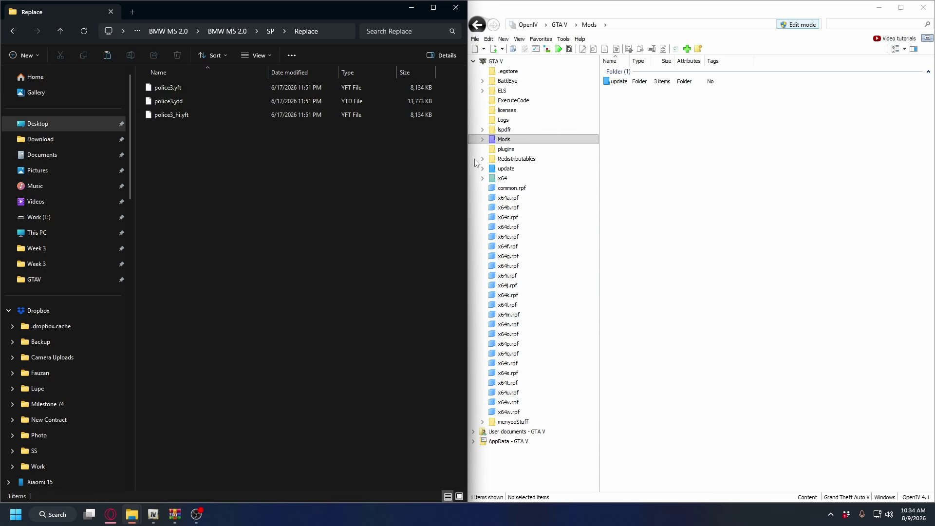
Browse OpenIV to Mods/update/x64/dlcpacks and open the patchdayg9ecng folder
double_click(619, 82)
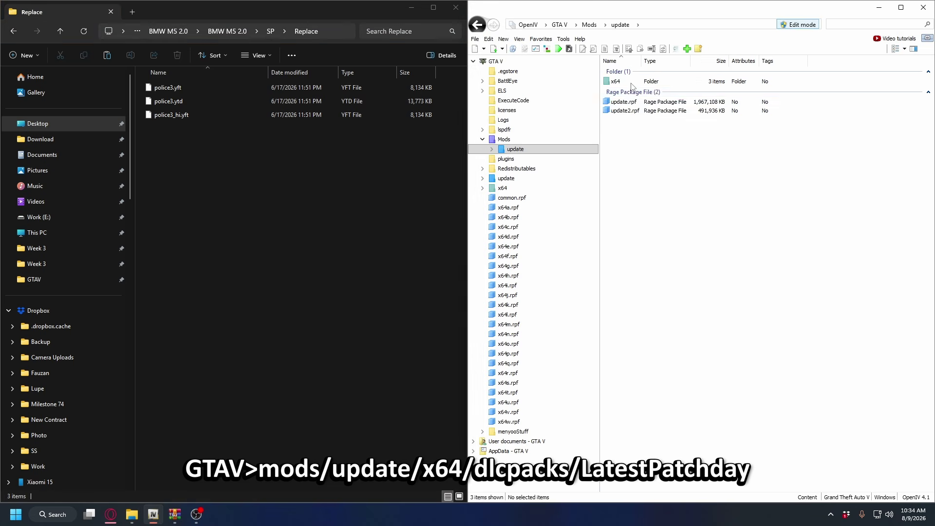
left_click(624, 84)
double_click(624, 83)
double_click(621, 92)
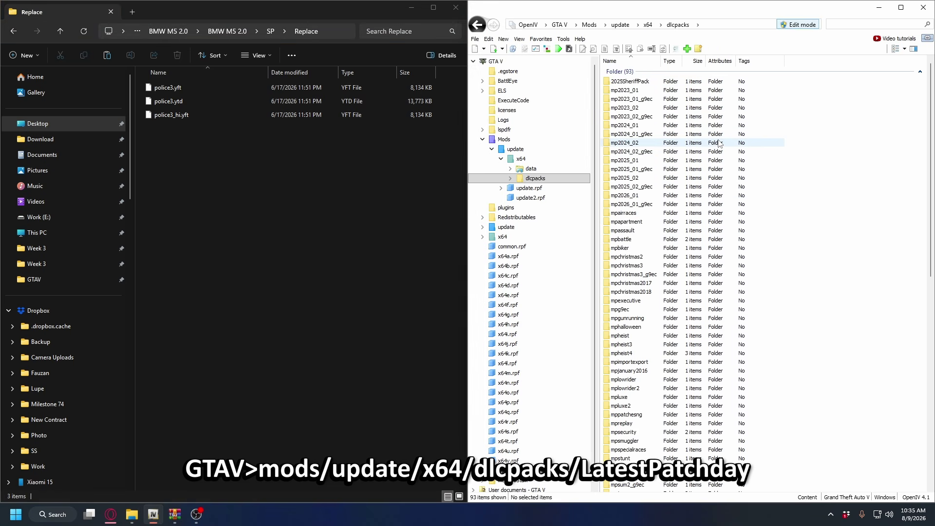
scroll(690, 215, "down", 15)
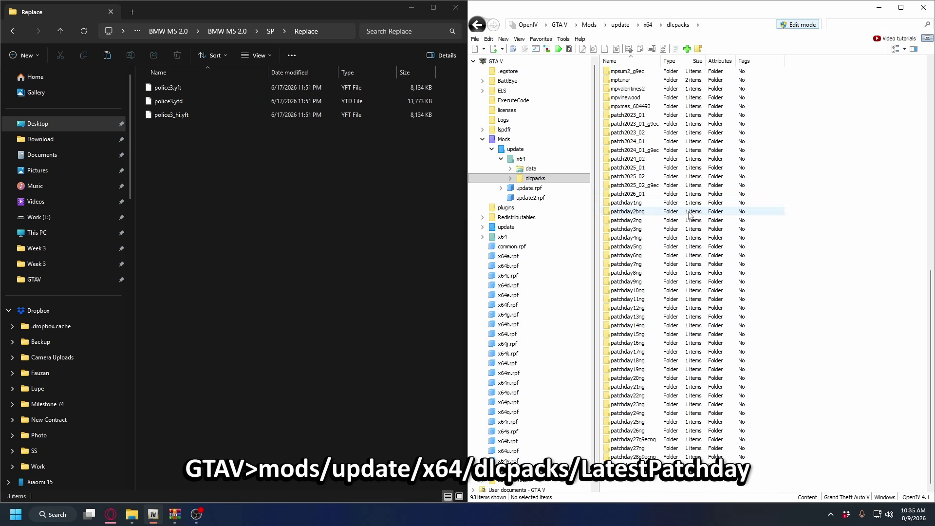
double_click(630, 475)
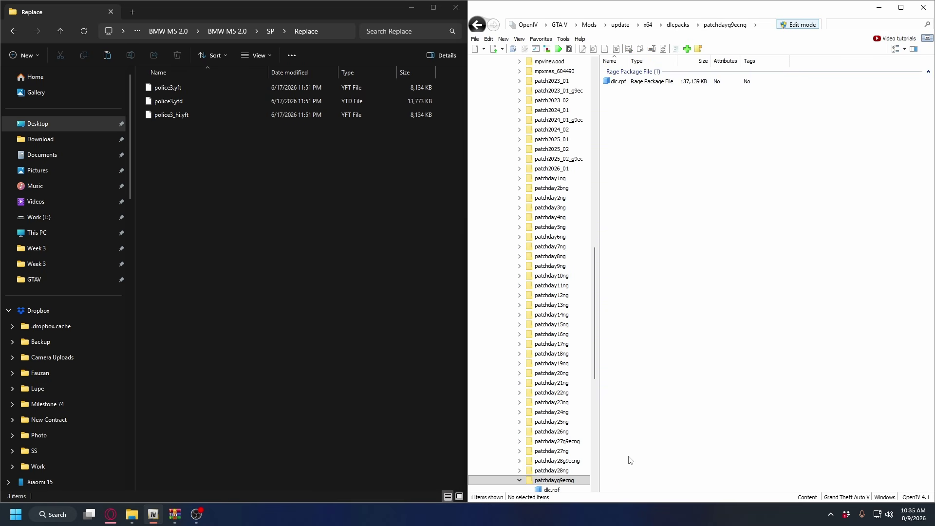
Add police3.yft, police3.ytd and police3_hi.yft to dlc.rpf/x64/levels/gta5/vehicles.rpf inside the patchdayg9ecng folder
double_click(627, 82)
double_click(621, 91)
double_click(622, 84)
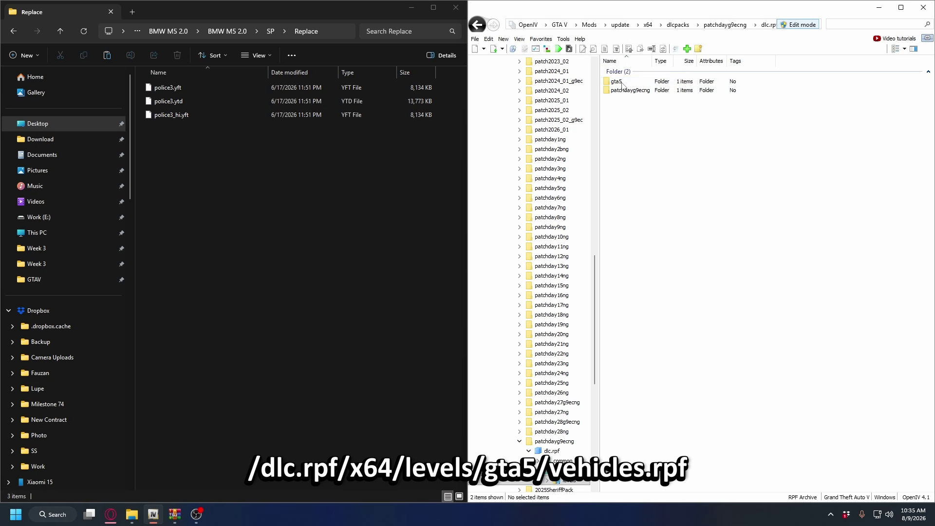
double_click(618, 82)
left_click(630, 83)
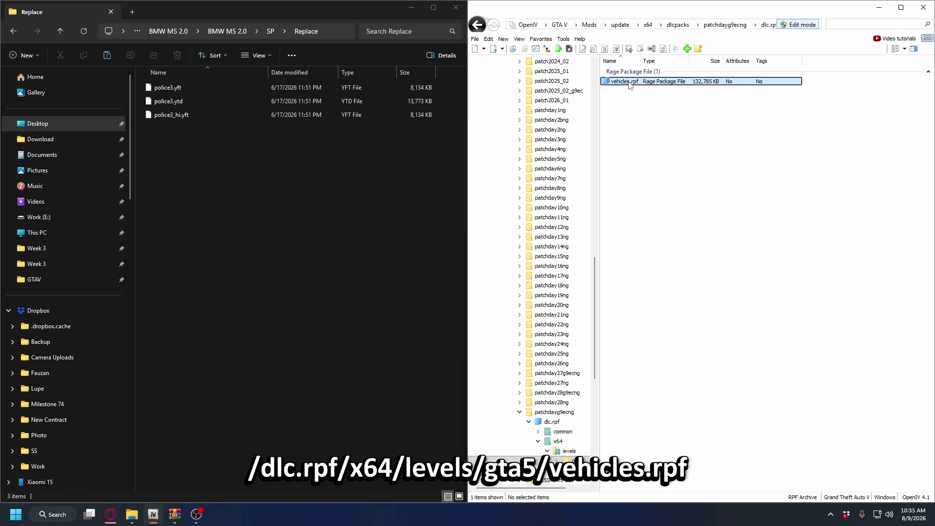
double_click(629, 84)
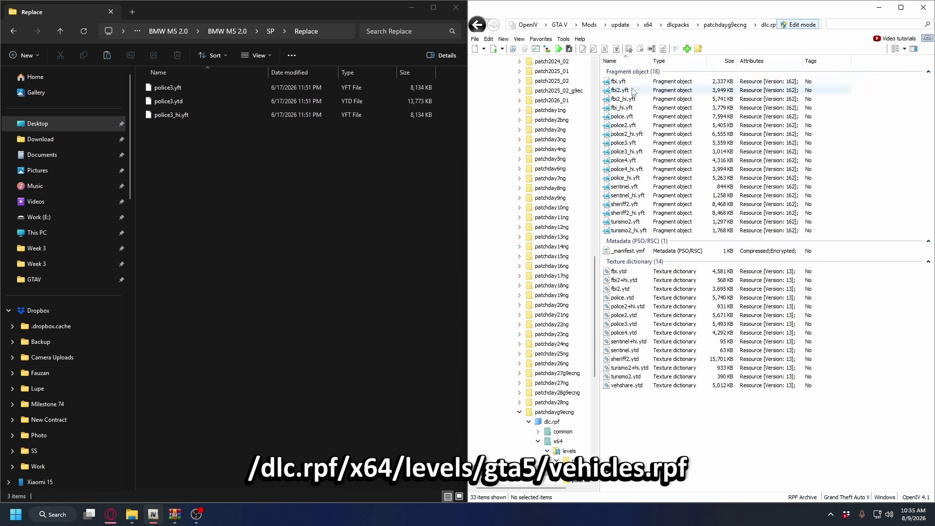
left_click_drag(212, 152, 178, 90)
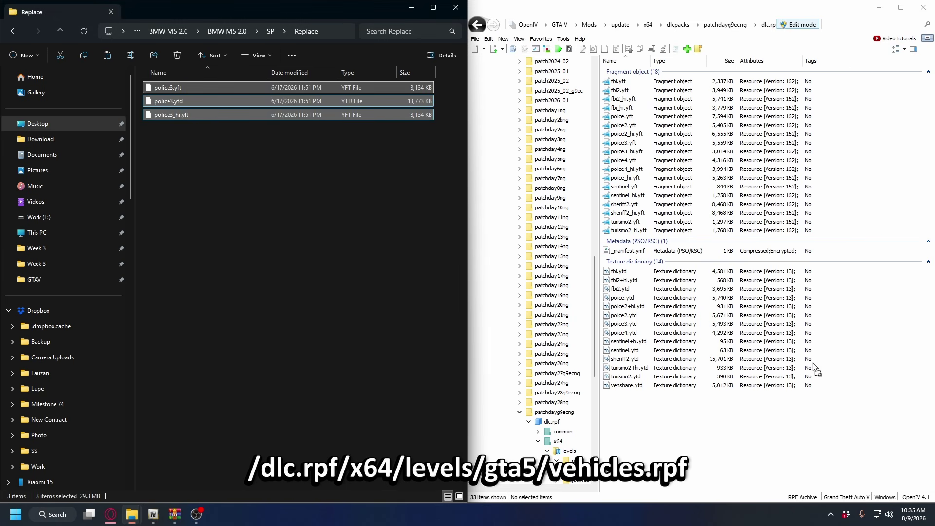
left_click_drag(813, 368, 842, 390)
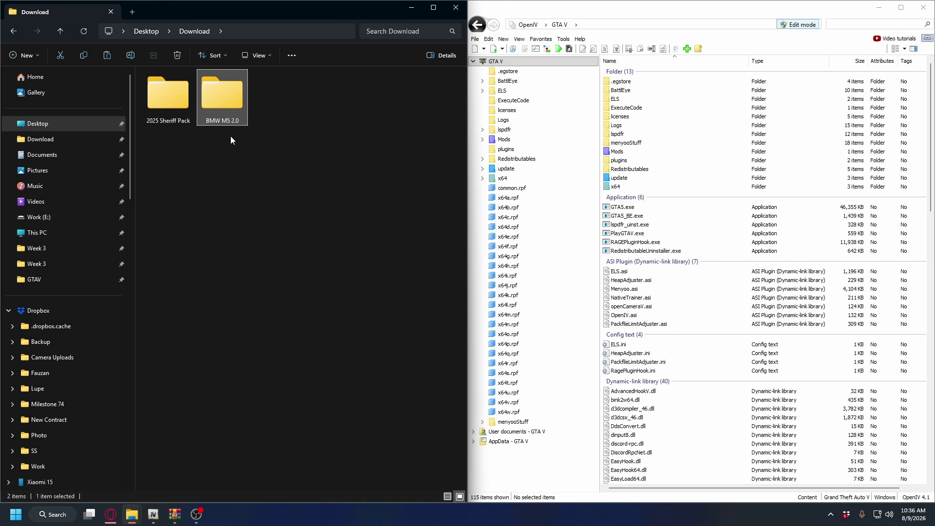
Open the downloaded 2025 Sheriff Pack folder down to its Addon folder
left_click(183, 121)
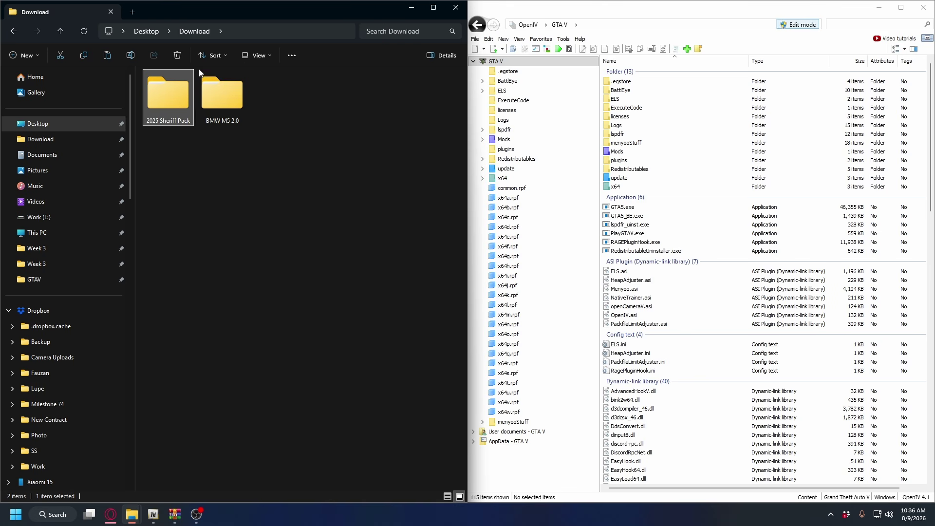
double_click(169, 90)
double_click(164, 92)
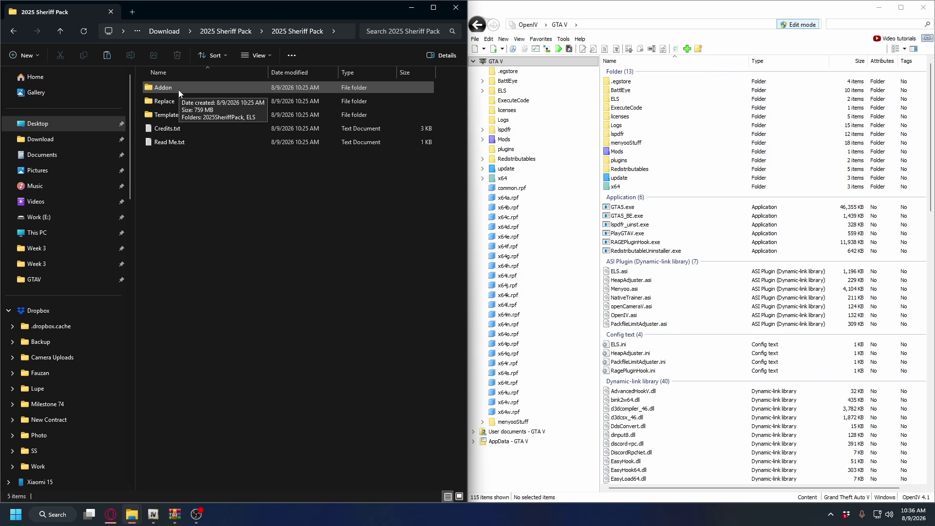
left_click(156, 103)
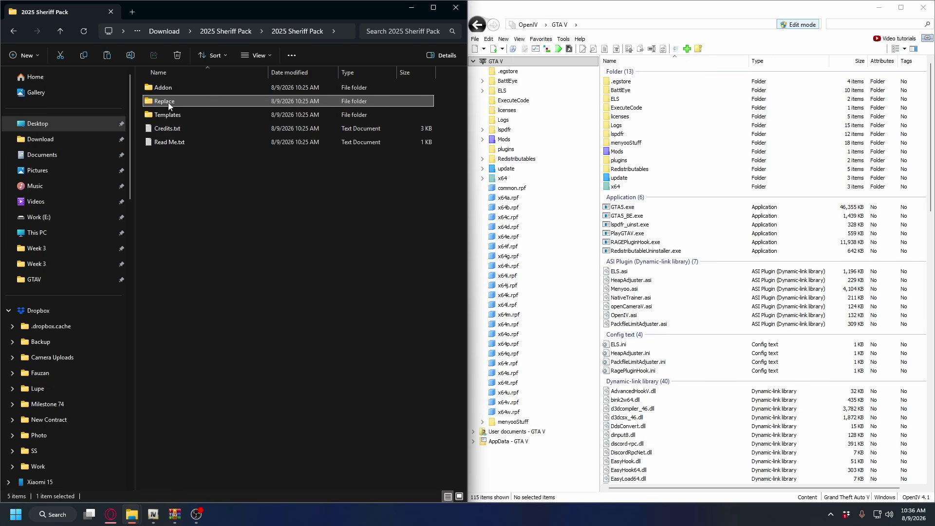
left_click(160, 92)
double_click(167, 91)
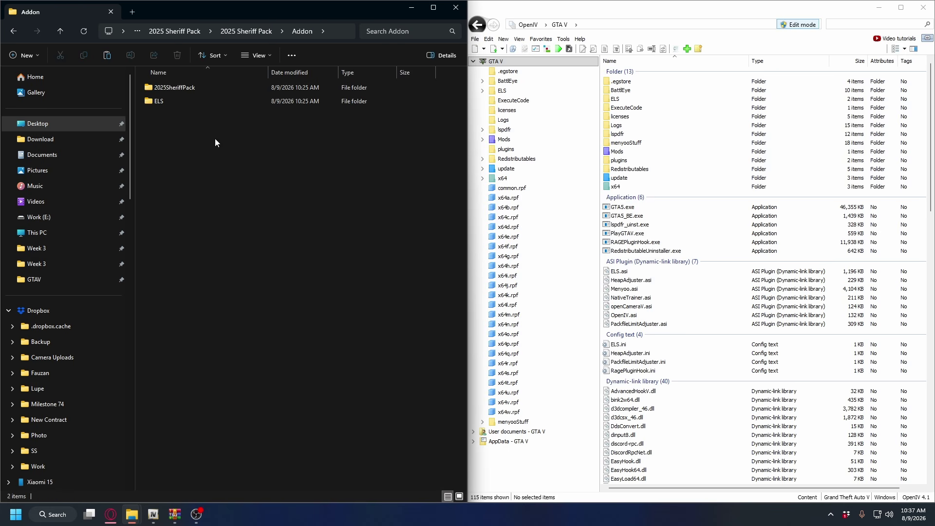
Check the dlc.rpf file inside the Addon's 2025SheriffPack folder and return to Addon
left_click(160, 101)
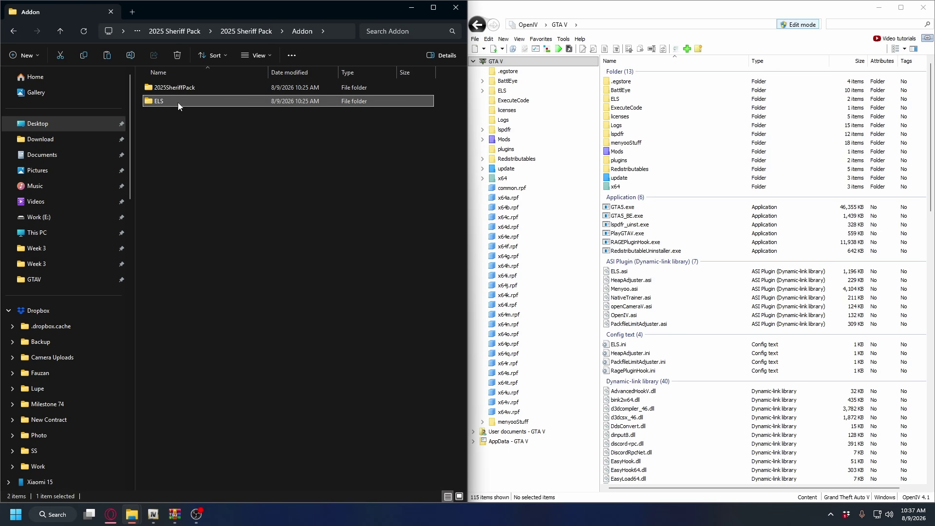
left_click(241, 88)
double_click(181, 87)
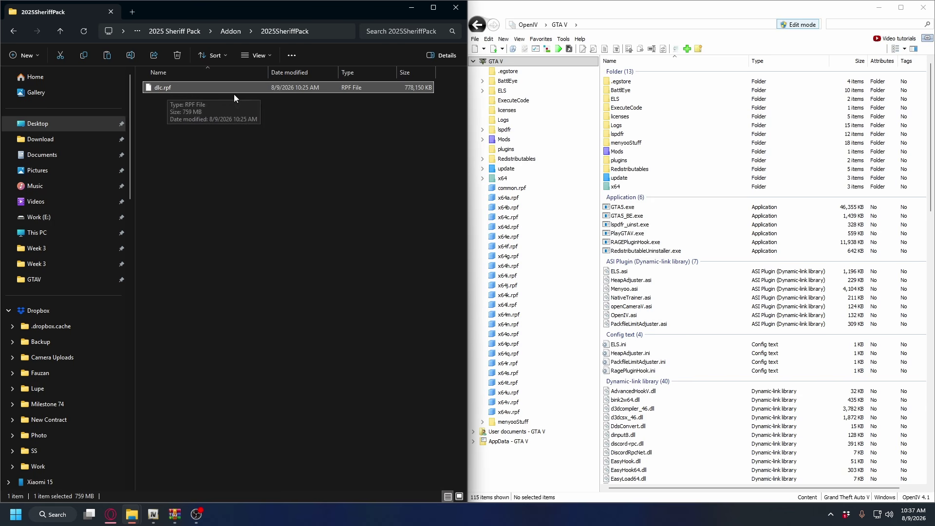
key("alt+Left")
Move 24tahoe.xml, 24tahoeblue.xml, 25fpiu.xml and 25fpiublue.xml from the Addon's ELS folder into GTAV/ELS/pack_default, replacing the files with the same names
double_click(178, 103)
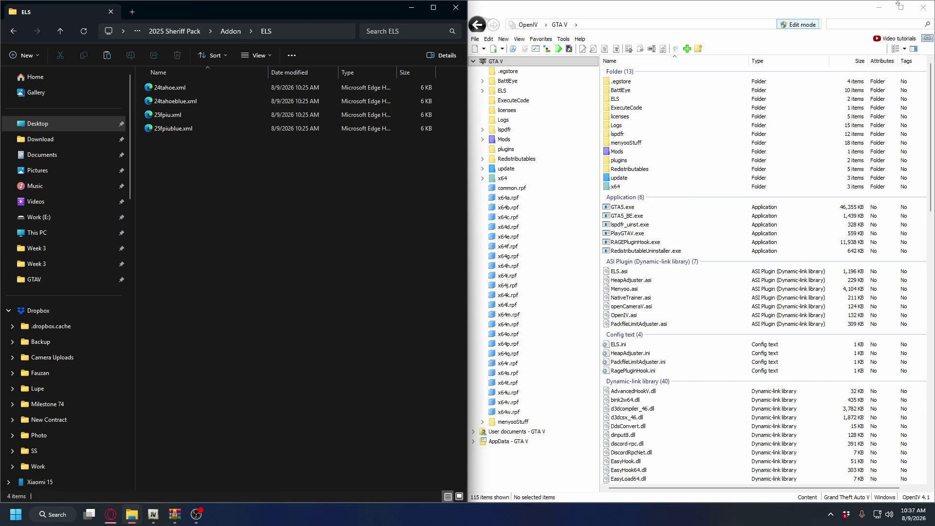
left_click(879, 7)
left_click(741, 31)
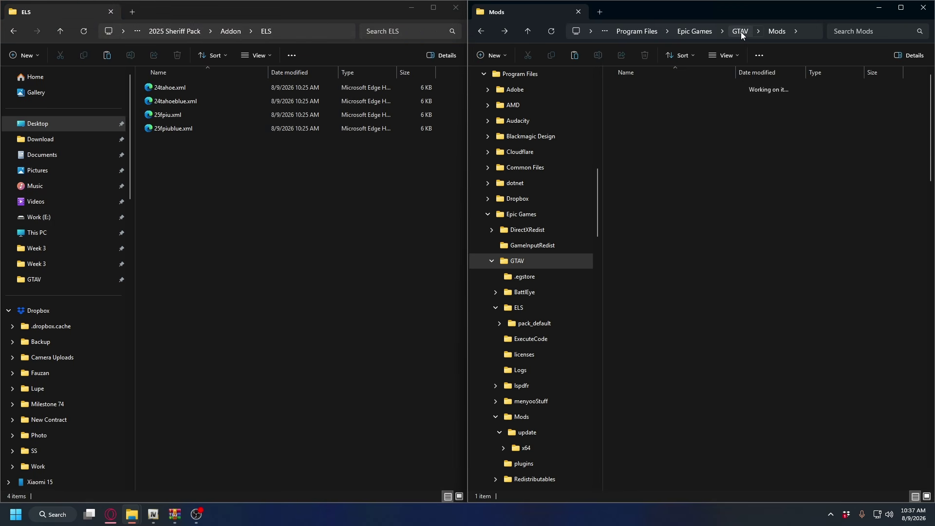
left_click(629, 115)
double_click(629, 115)
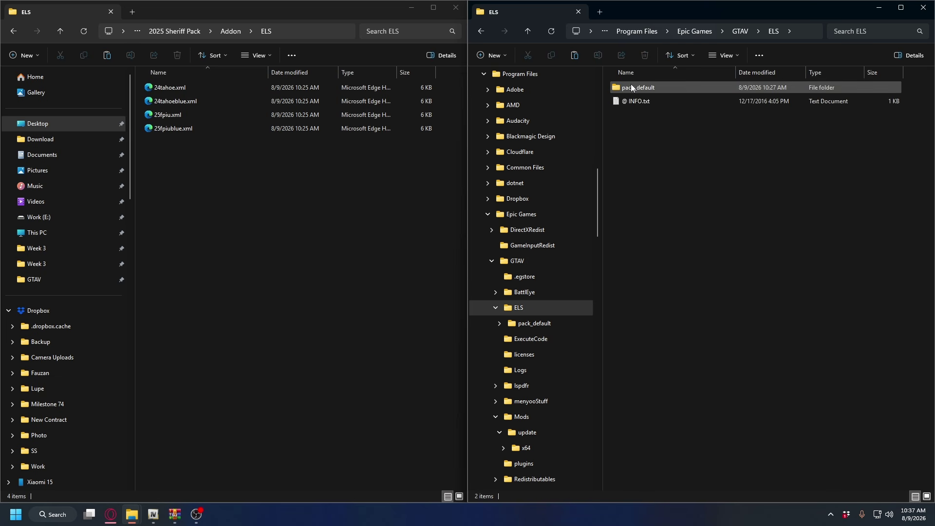
double_click(632, 87)
left_click(342, 176)
key("ctrl+a")
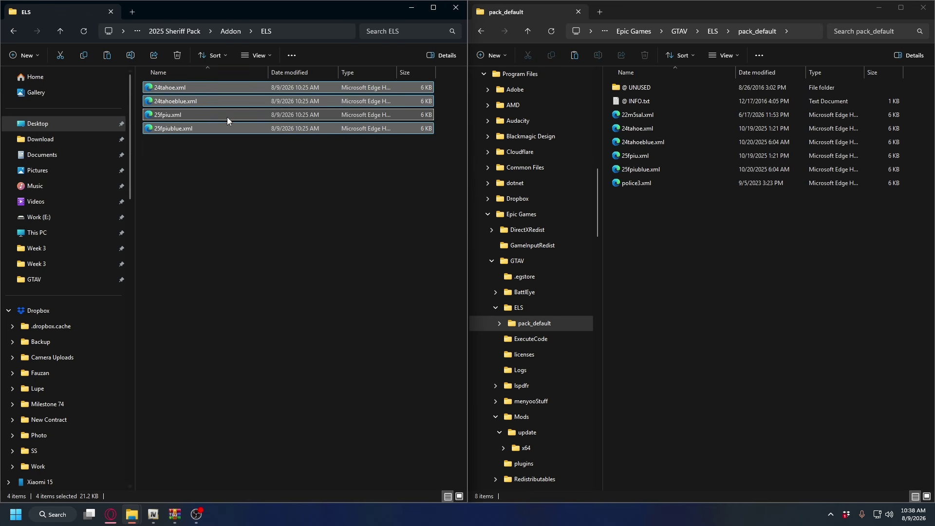
left_click_drag(188, 114, 705, 253)
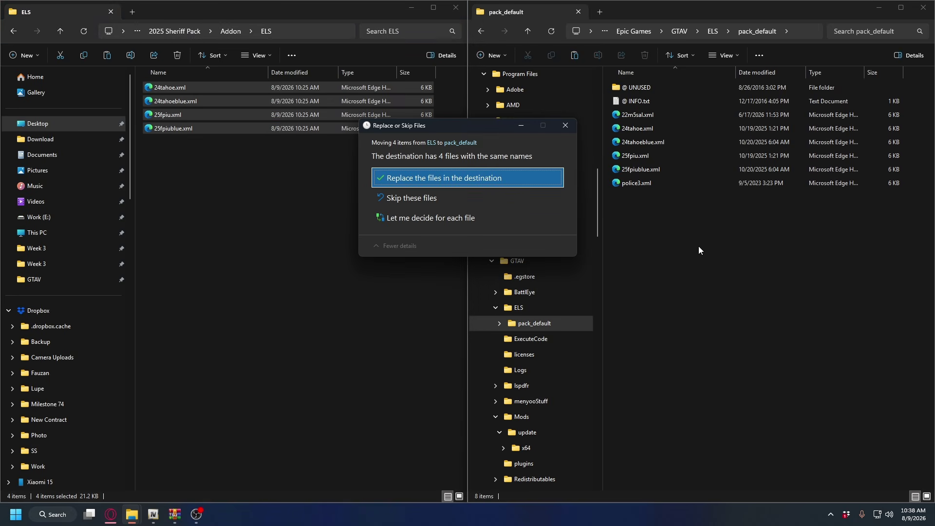
left_click(440, 180)
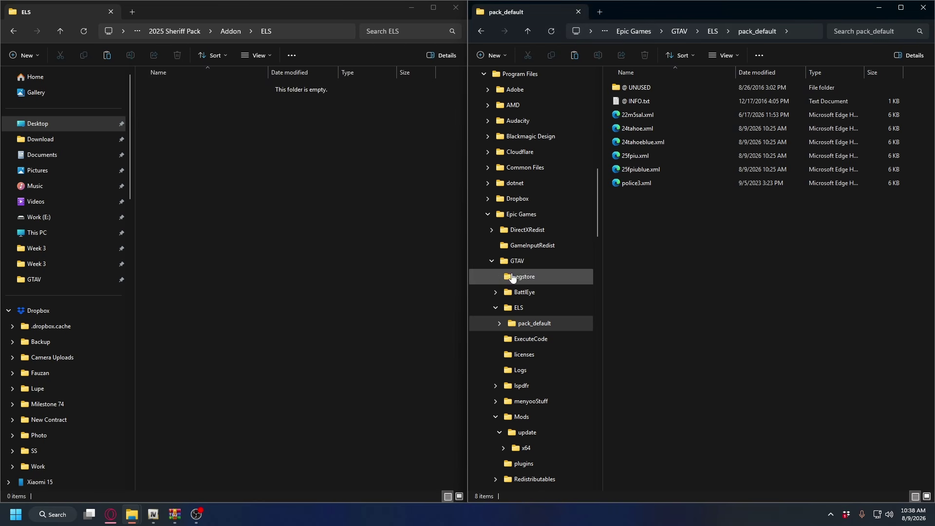
Go back to the Addon folder, switch the other window to OpenIV and select the 2025SheriffPack folder
left_click(234, 211)
key("alt+Left")
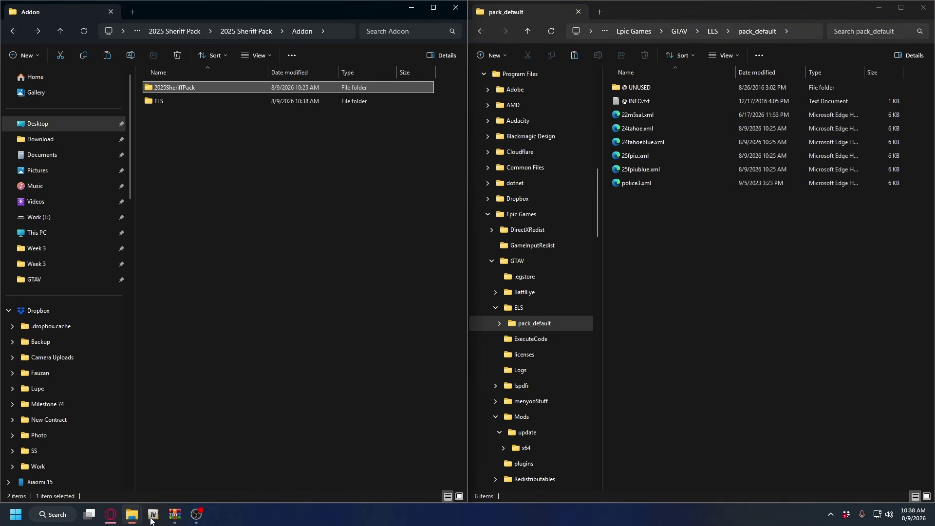
left_click(196, 91)
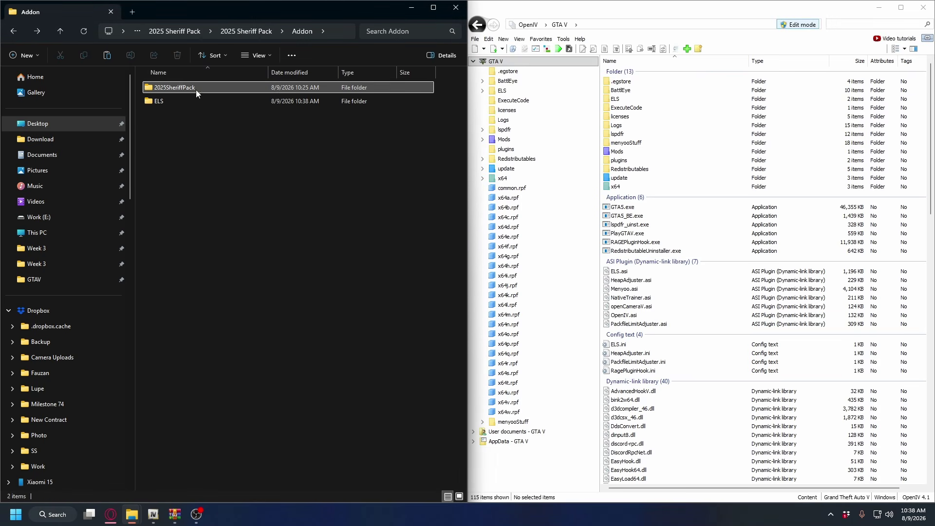
left_click(179, 87)
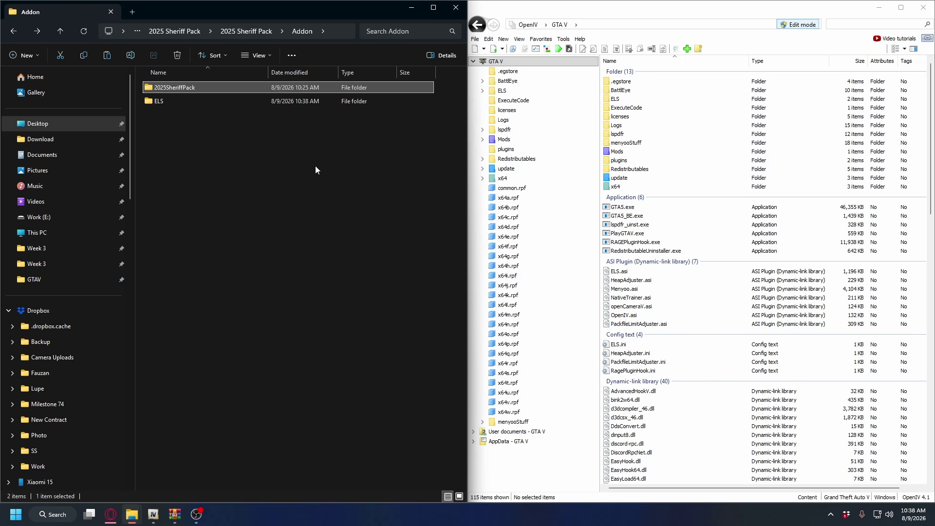
Place the 2025SheriffPack folder from Addon into Mods/update/x64/dlcpacks in OpenIV
left_click(504, 140)
double_click(619, 81)
double_click(616, 82)
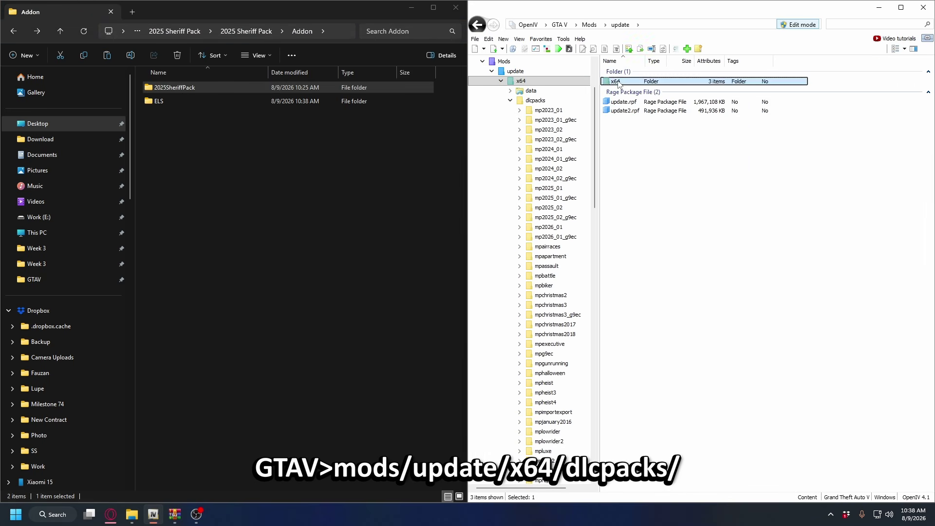
left_click(619, 91)
double_click(619, 91)
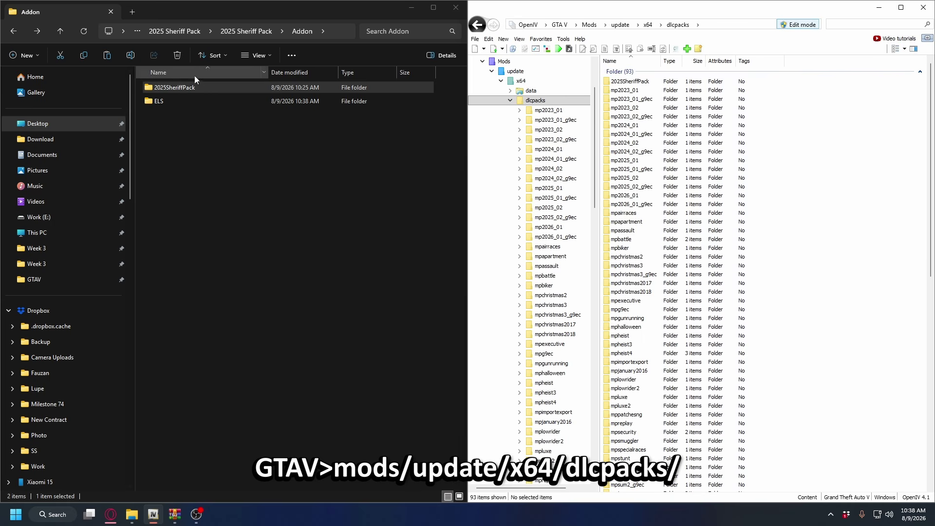
left_click(191, 88)
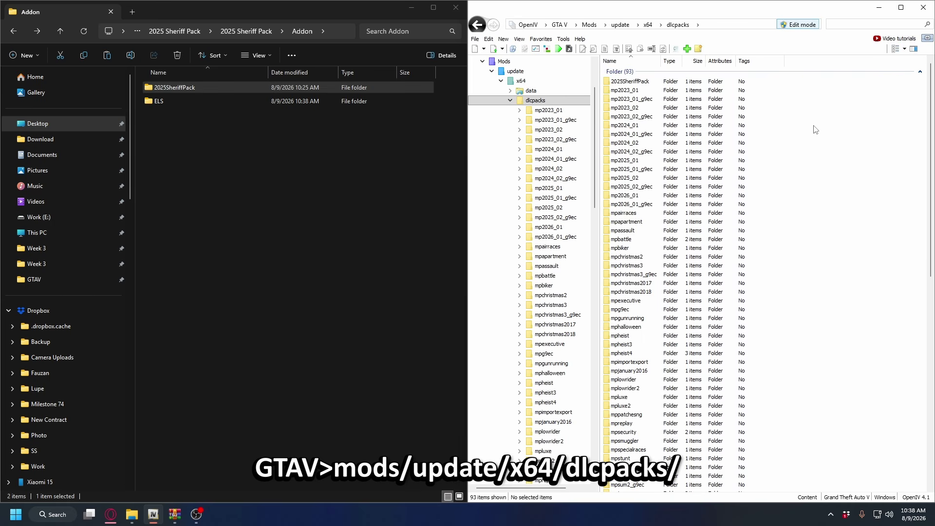
left_click_drag(194, 89, 812, 146)
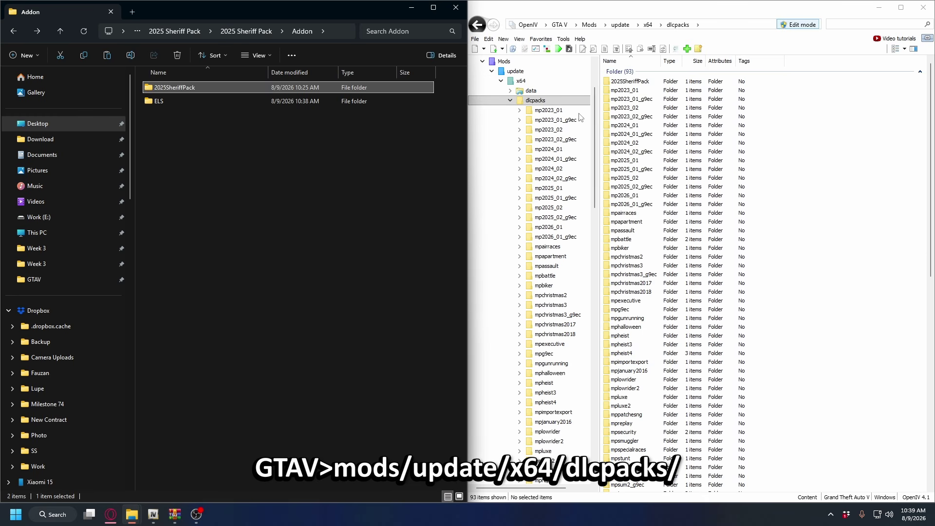
left_click(610, 82)
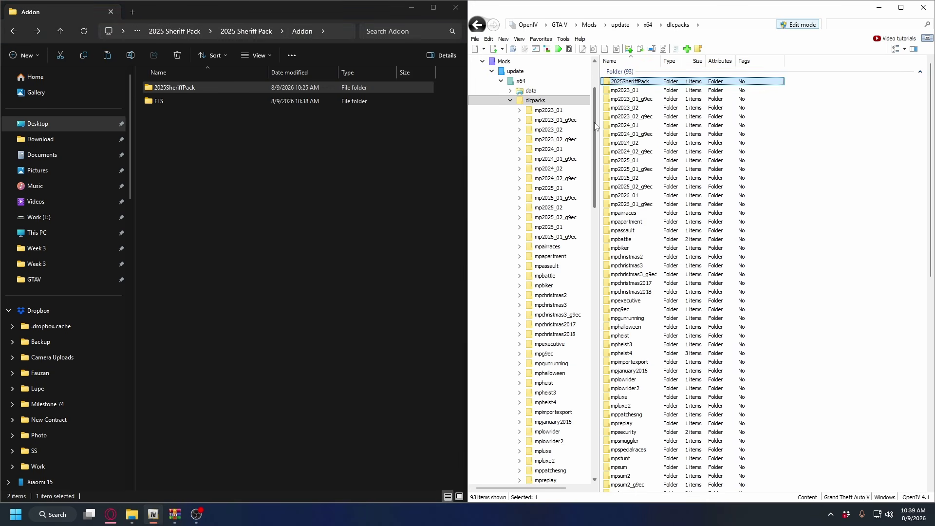
Open dlclist.xml from Mods/update/update.rpf/common/data for editing in the OpenIV text editor
left_click(506, 71)
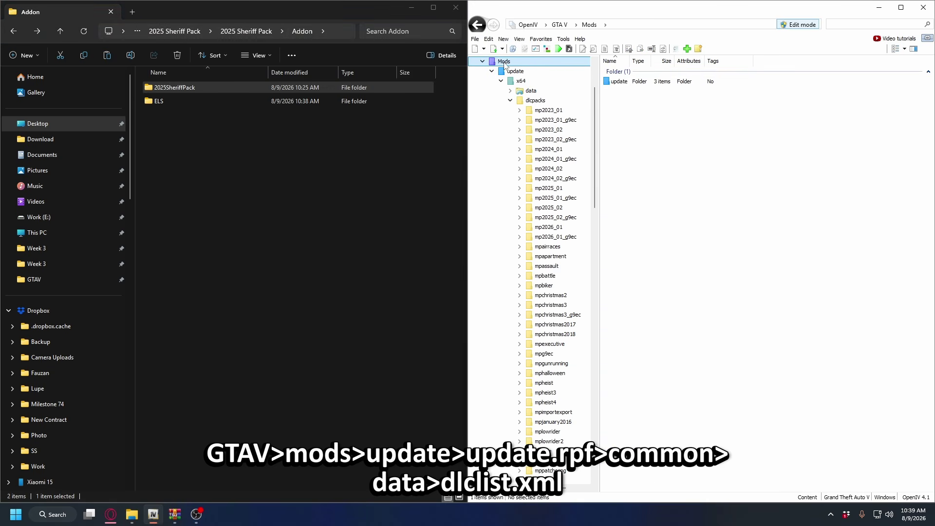
double_click(624, 102)
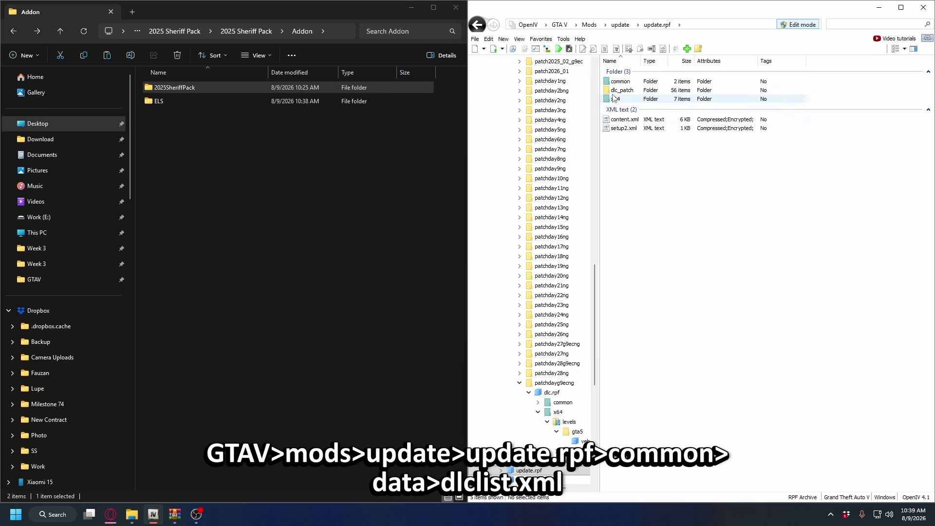
double_click(616, 81)
double_click(615, 81)
left_click(616, 361)
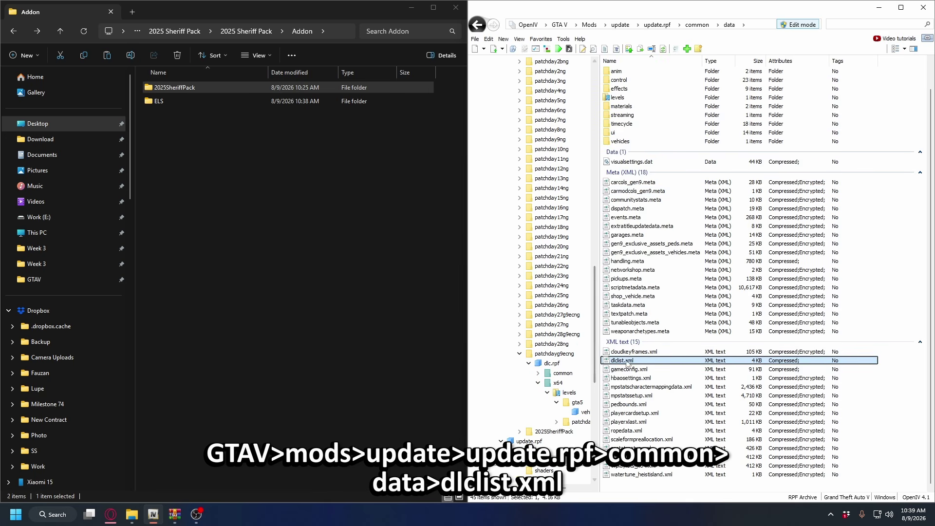
right_click(626, 363)
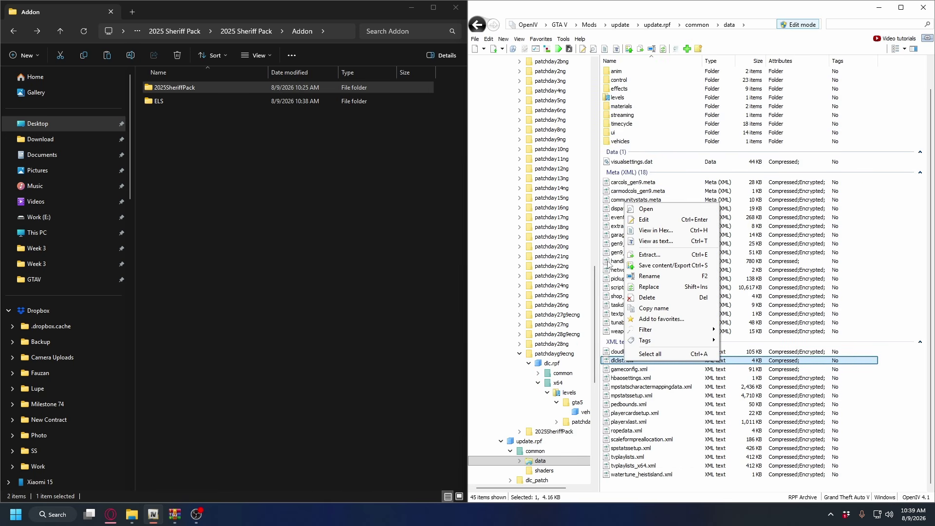
left_click(647, 220)
Copy the dlcpacks:/patch2026_01/ item line at the end of dlclist.xml and paste it on the line below
left_click_drag(905, 212, 898, 331)
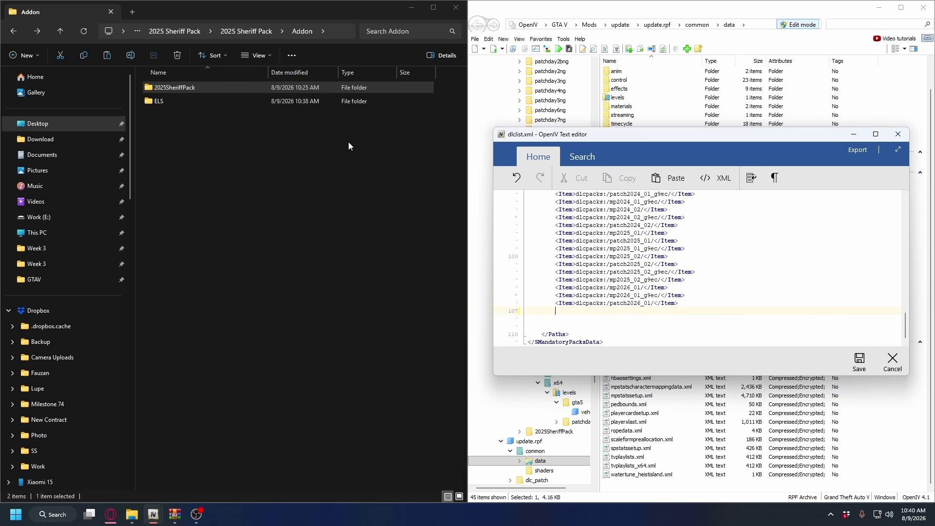
left_click_drag(679, 303, 559, 304)
right_click(600, 304)
left_click(624, 321)
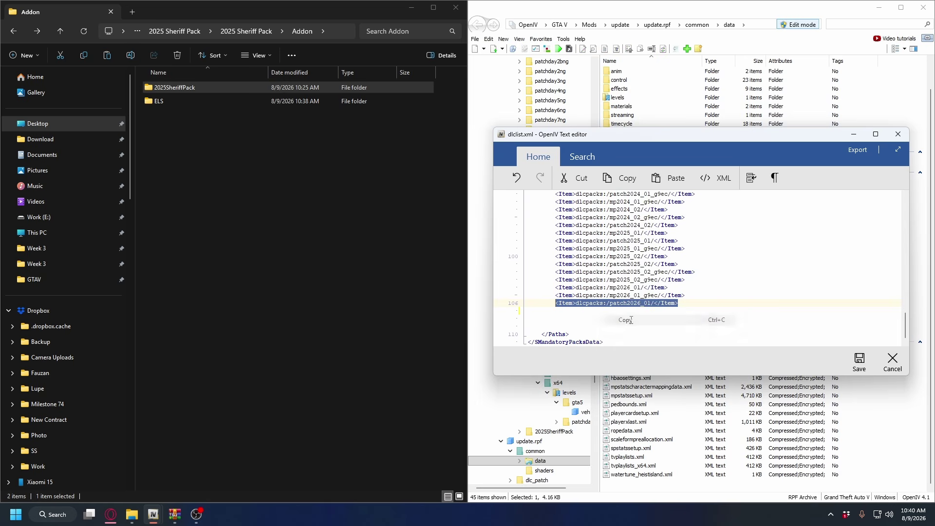
left_click(701, 308)
right_click(568, 310)
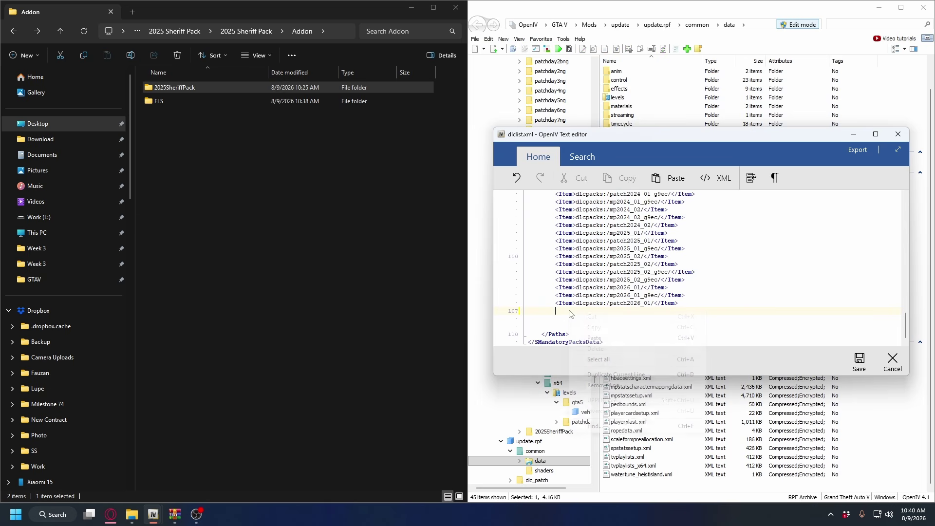
left_click(572, 336)
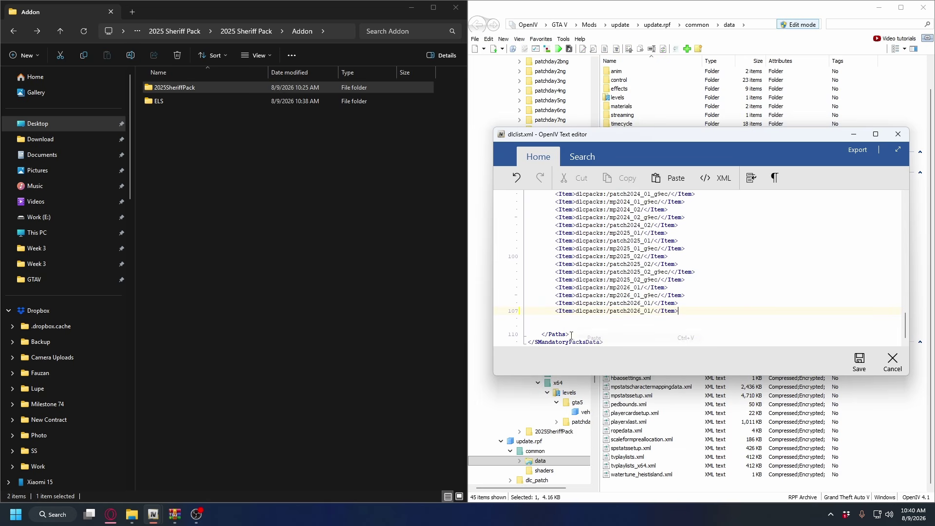
Replace patch2026_01 in the duplicated last item line with the folder name 2025SheriffPack and save dlclist.xml
double_click(612, 311)
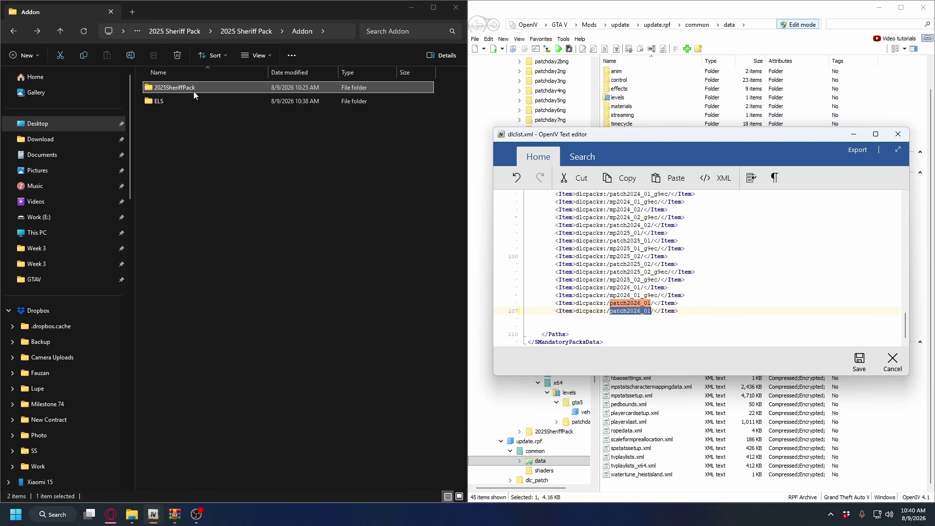
right_click(177, 88)
left_click(252, 98)
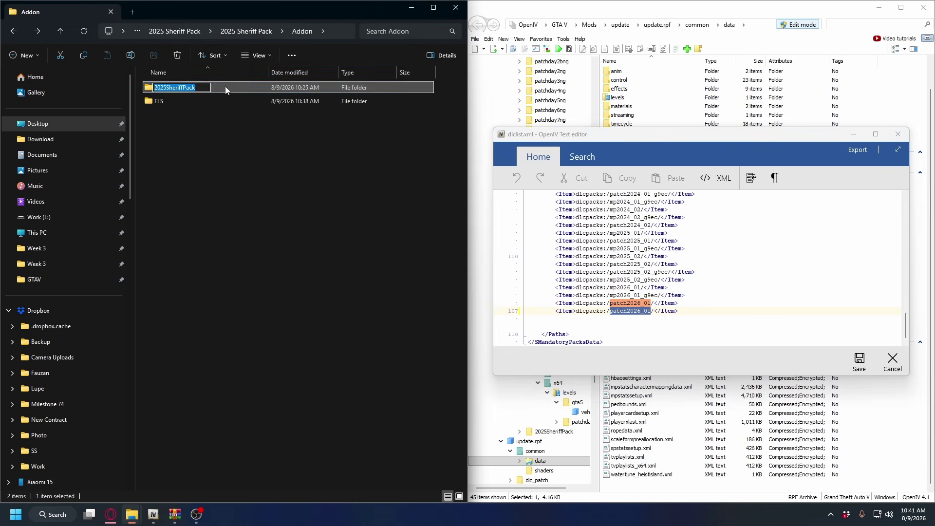
right_click(628, 312)
left_click(651, 339)
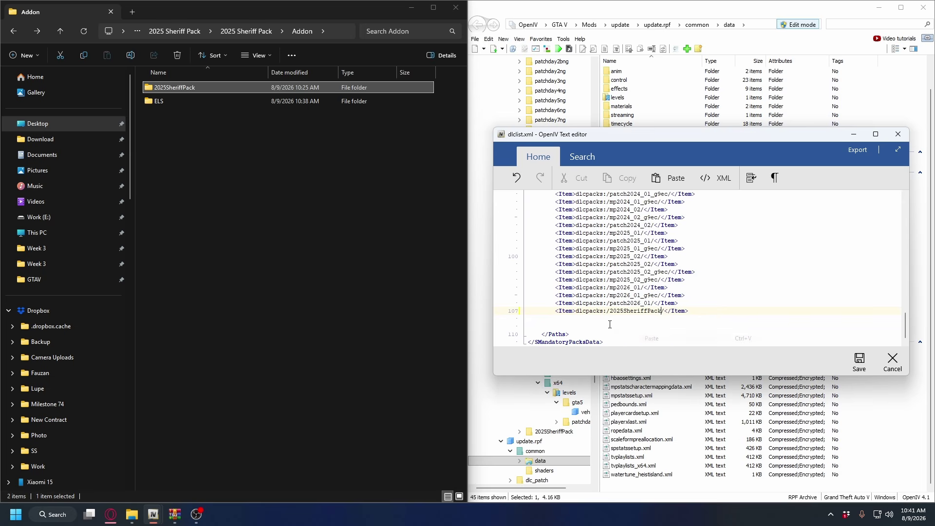
left_click(860, 361)
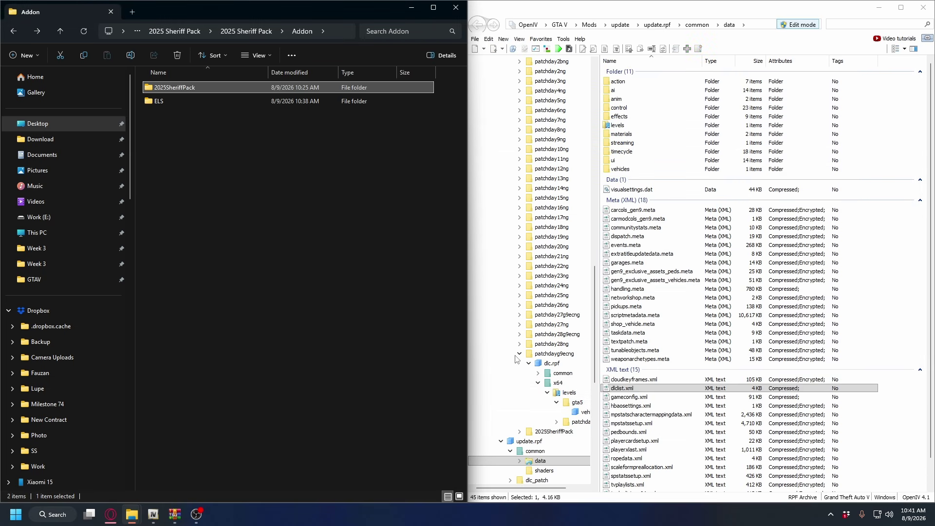
Switch to the browser and download Gameconfig.xml for LML or manual install by RDE Team 3889 from LCPDFR.com
key("alt+Tab")
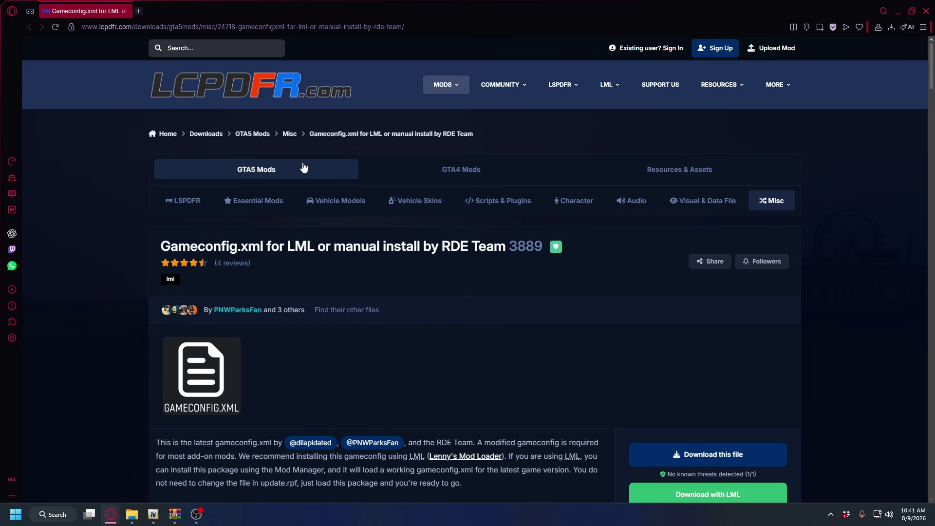
scroll(309, 172, "down", 2)
left_click(706, 357)
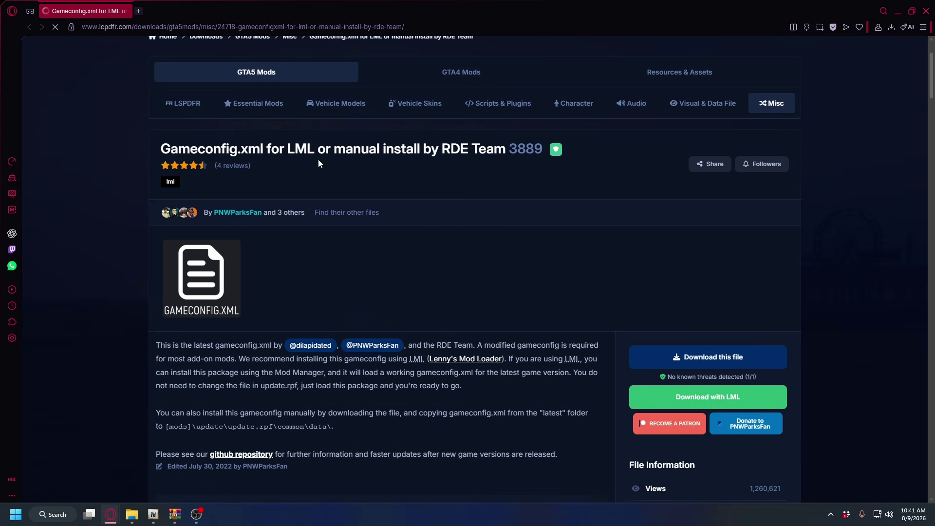
left_click(389, 245)
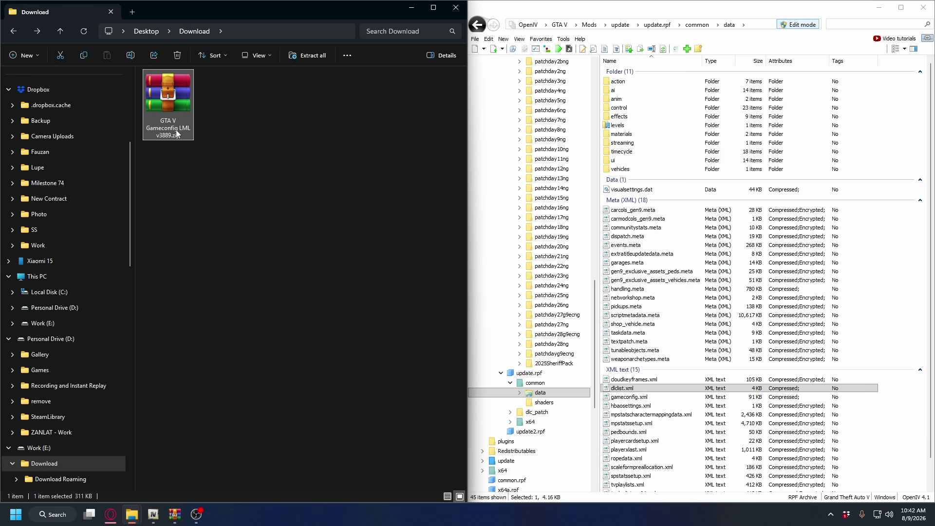
Extract the GTA V Gameconfig LML v3889 archive in Download and open its versions/latest folder
right_click(170, 103)
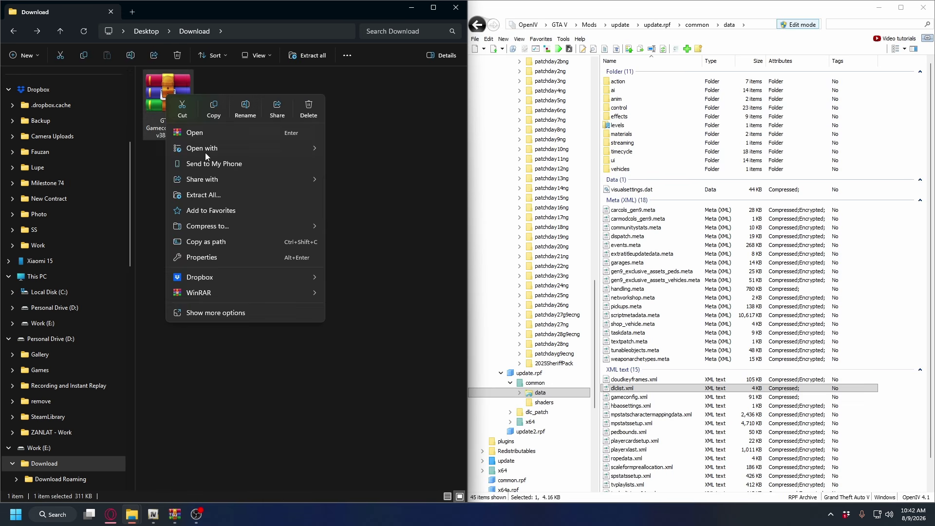
left_click(206, 154)
left_click(556, 350)
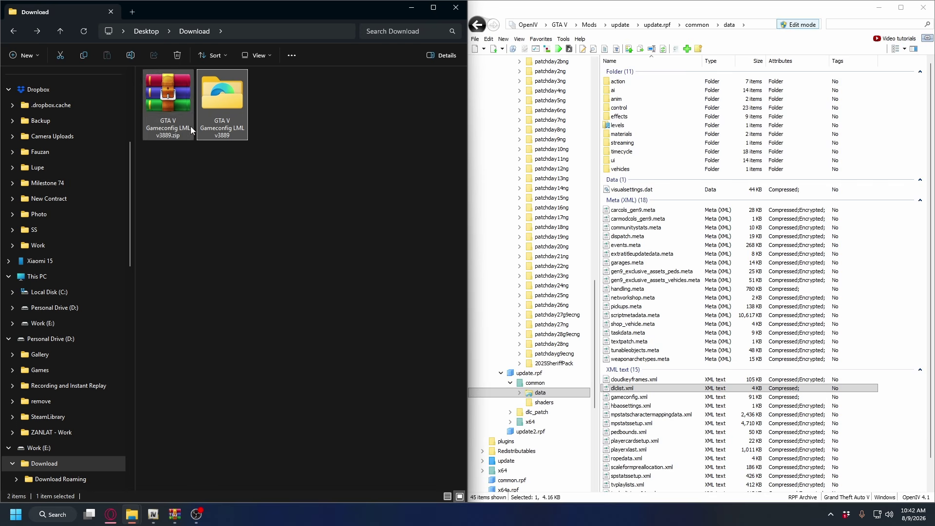
double_click(229, 103)
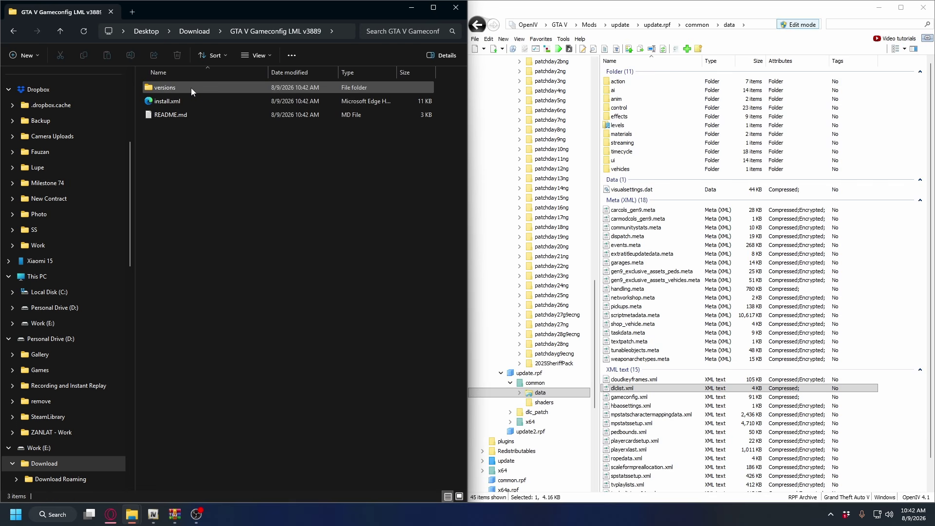
double_click(173, 90)
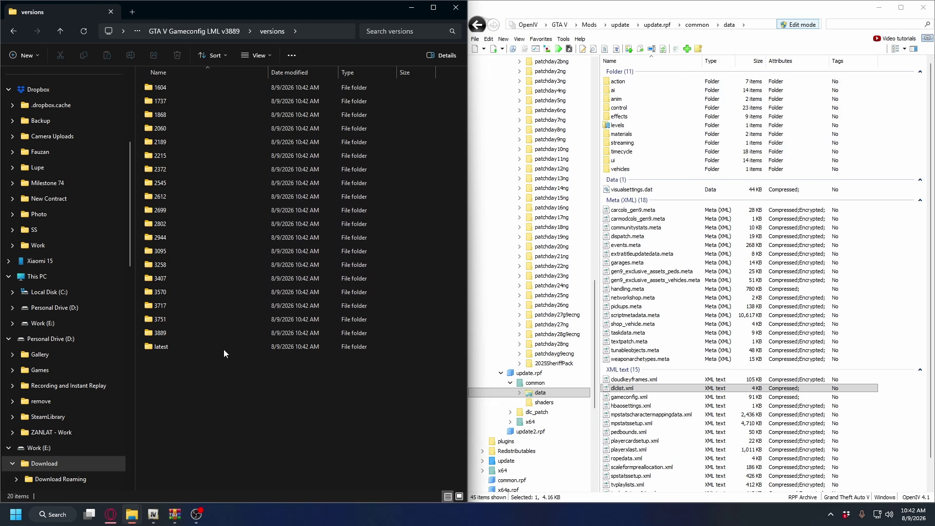
left_click(160, 348)
double_click(177, 348)
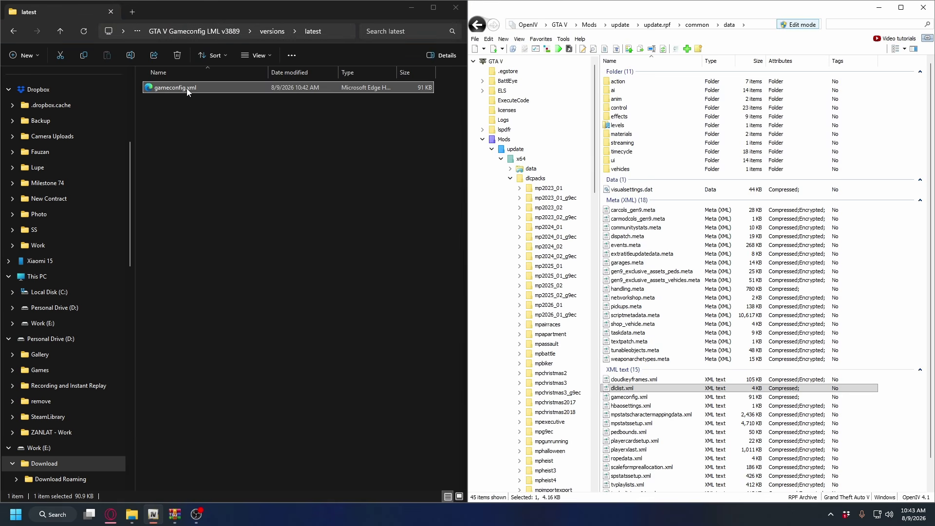
Place gameconfig.xml from the latest folder into Mods/update/update.rpf/common/data in OpenIV
scroll(682, 292, "down", 1)
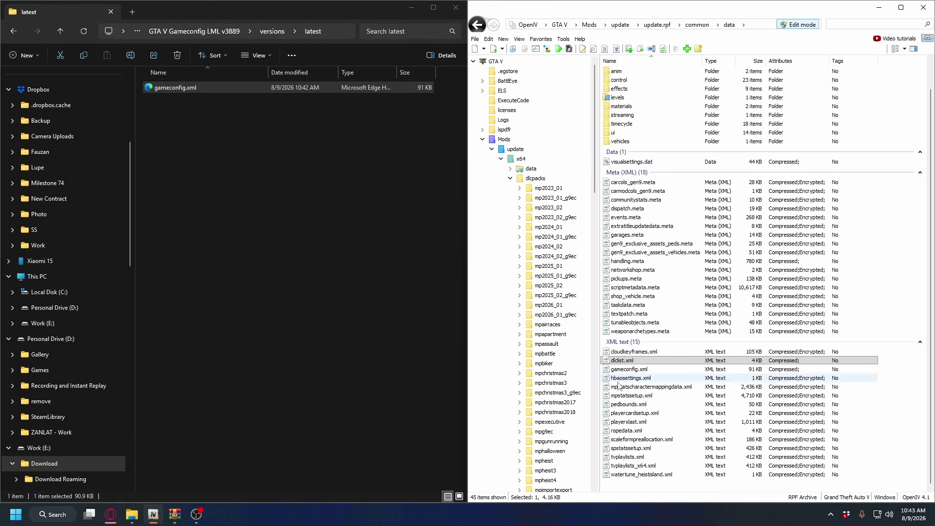
left_click(635, 363)
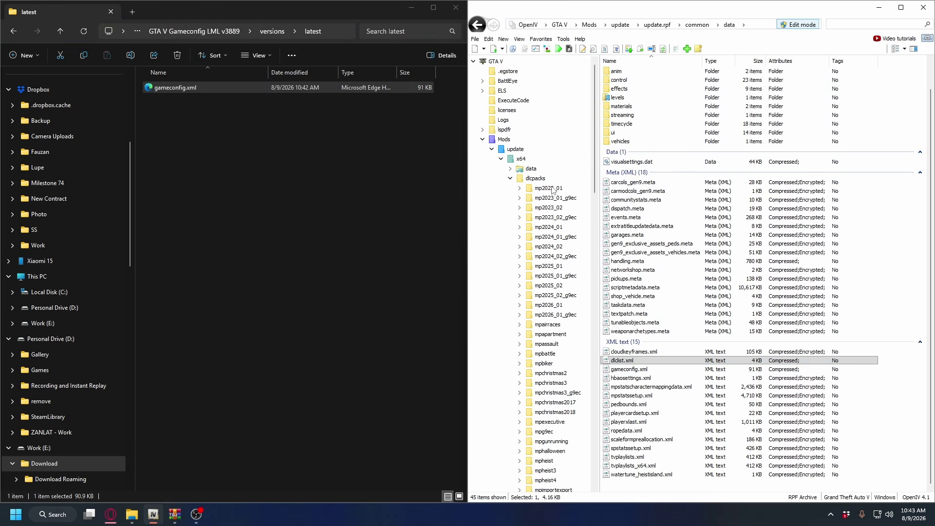
left_click(506, 148)
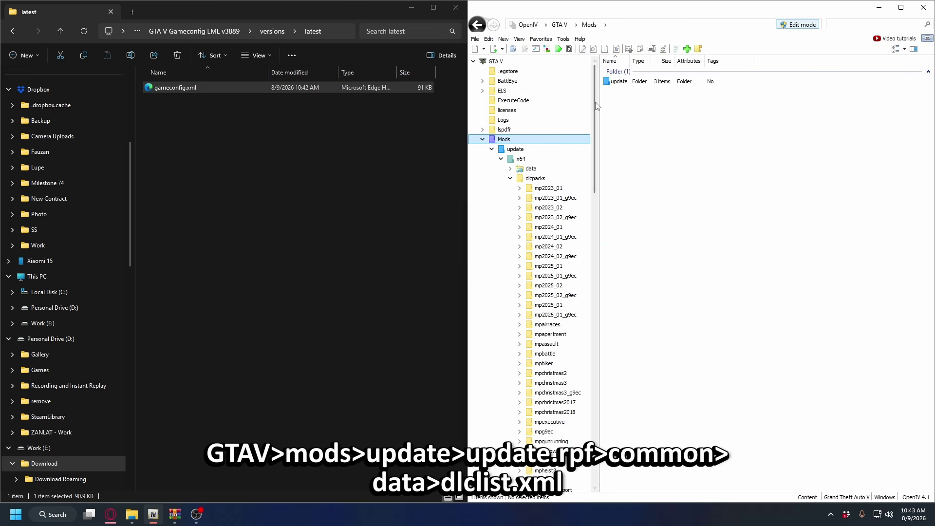
left_click(631, 81)
double_click(630, 81)
double_click(623, 102)
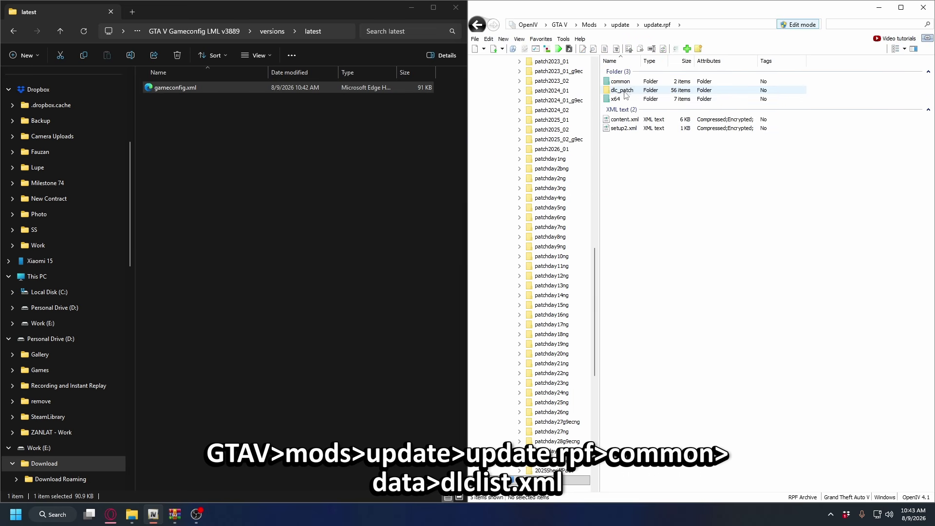
double_click(621, 82)
double_click(618, 81)
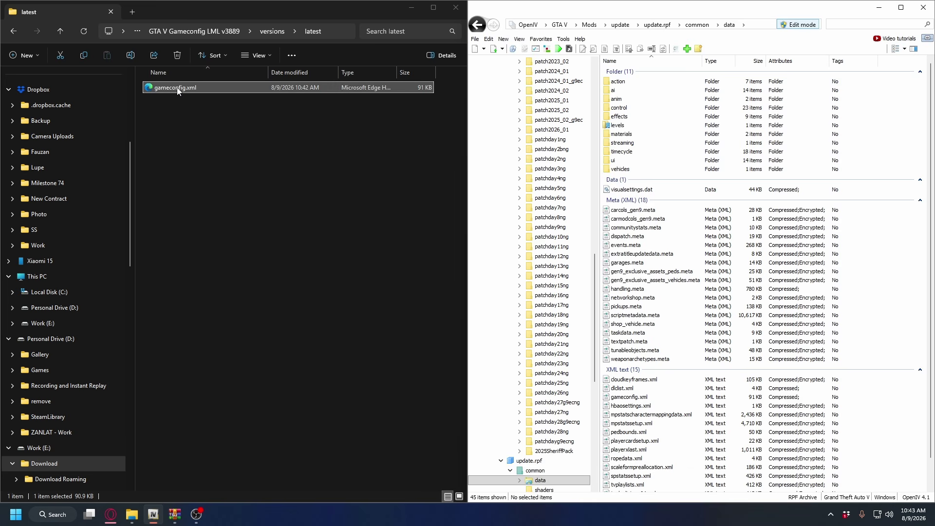
left_click_drag(180, 88, 872, 225)
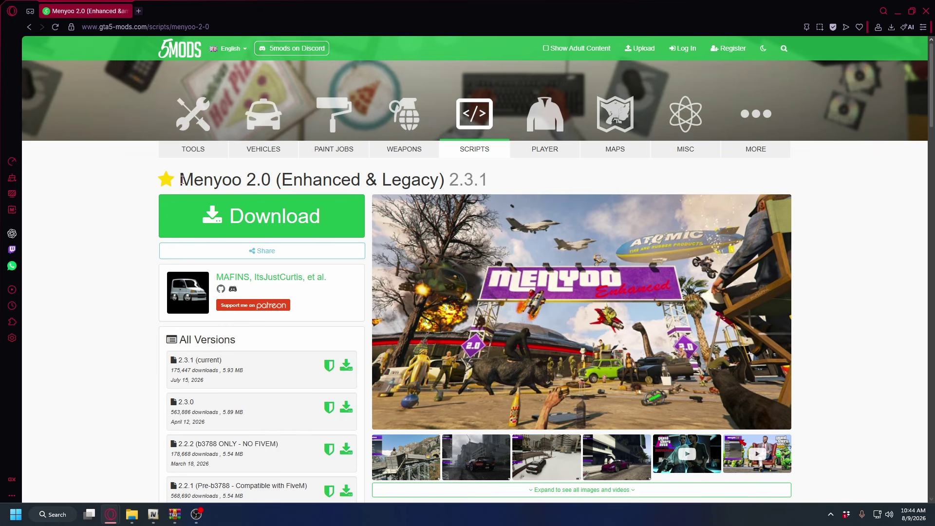
Download Menyoo 2.0 version 2.3.1 from gta5-mods.com and save it as 1fd8ea-MenyooSP (1).zip in the Download folder
left_click(273, 176)
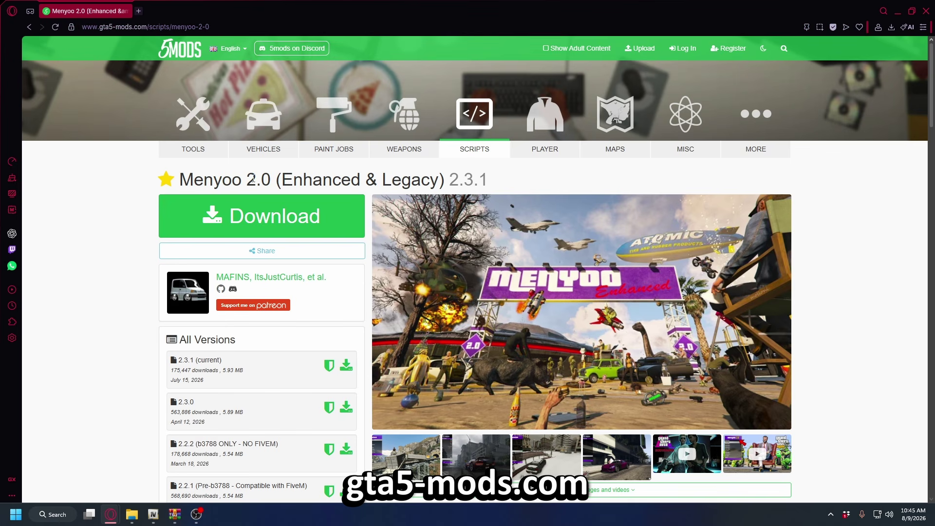
left_click(273, 215)
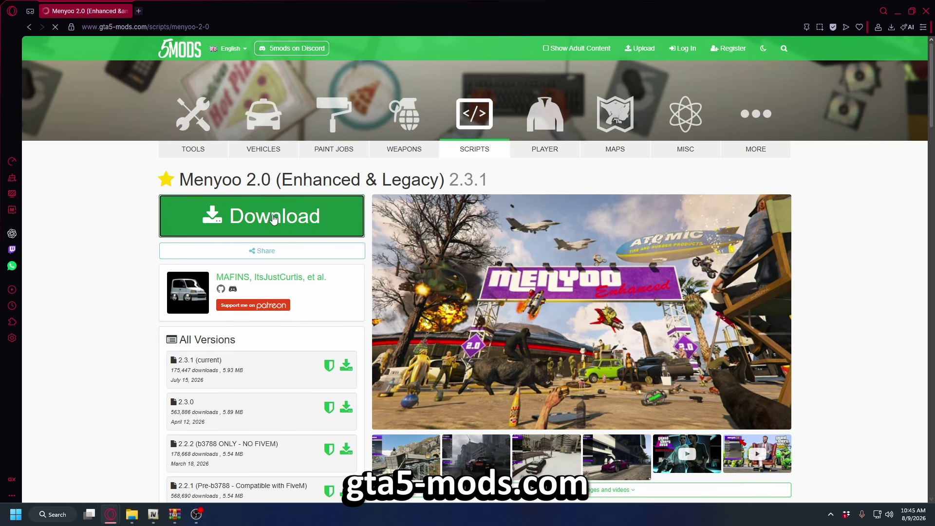
left_click(510, 263)
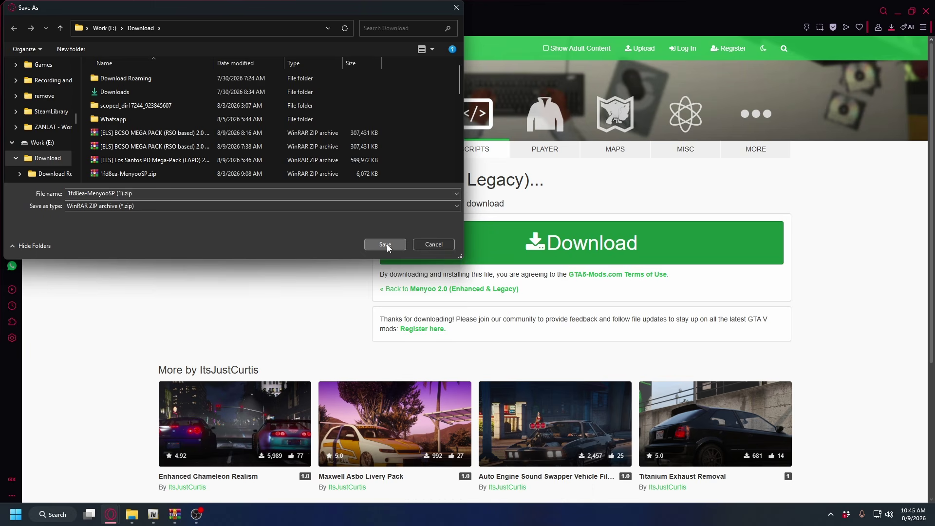
left_click(387, 244)
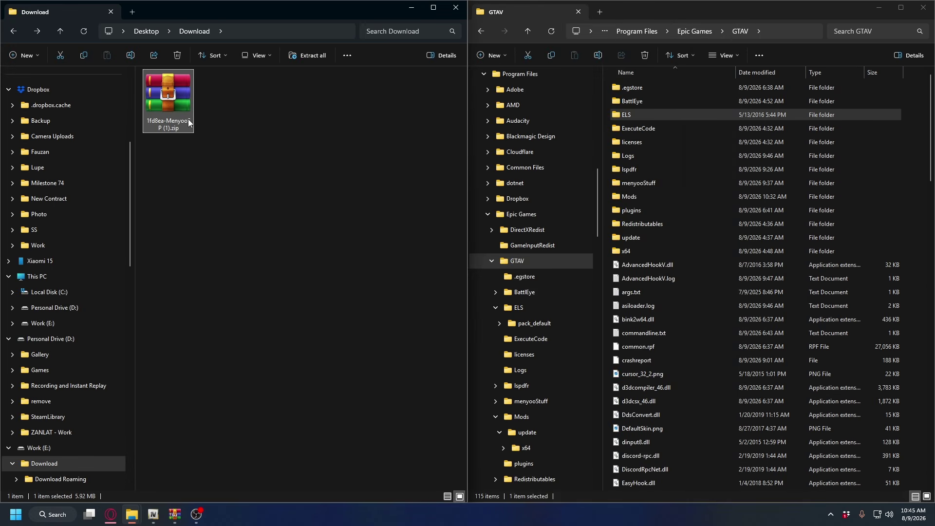
Extract the 1fd8ea-MenyooSP (1).zip archive in the Download folder and open the extracted folder
right_click(173, 100)
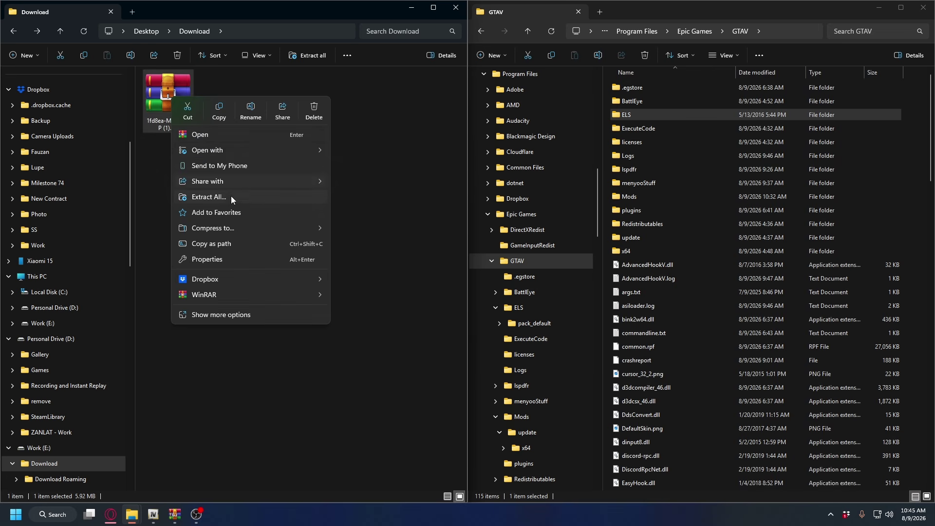
left_click(210, 197)
key("Return")
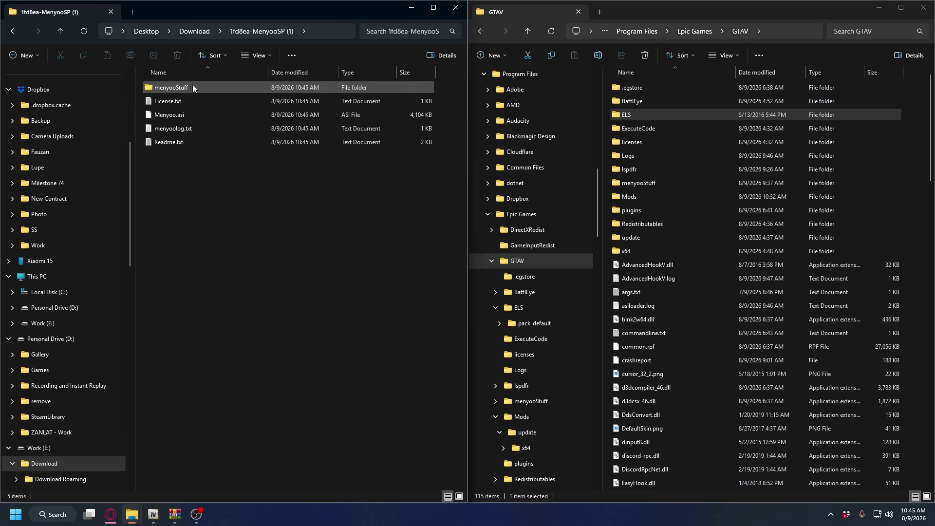
Place the menyooStuff folder and Menyoo.asi from the extracted Menyoo folder into the main GTAV folder
left_click(185, 93)
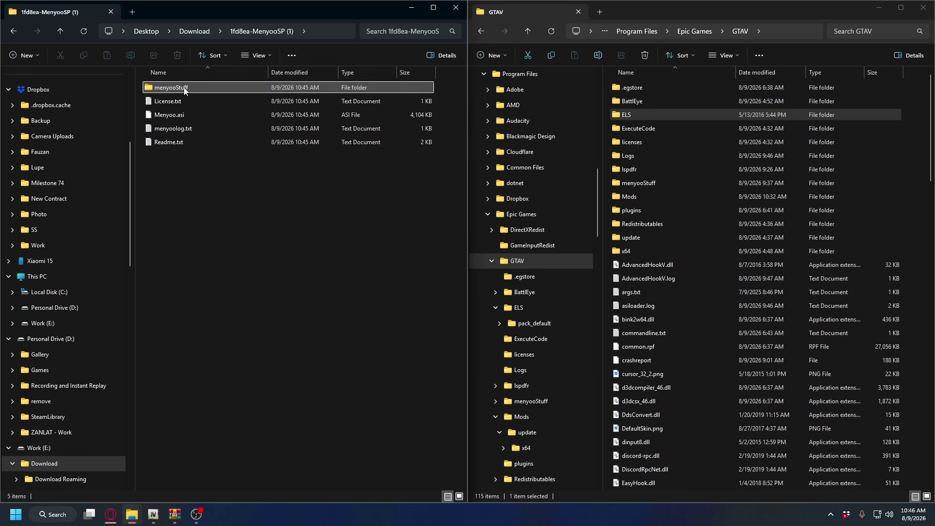
left_click(180, 118, "ctrl")
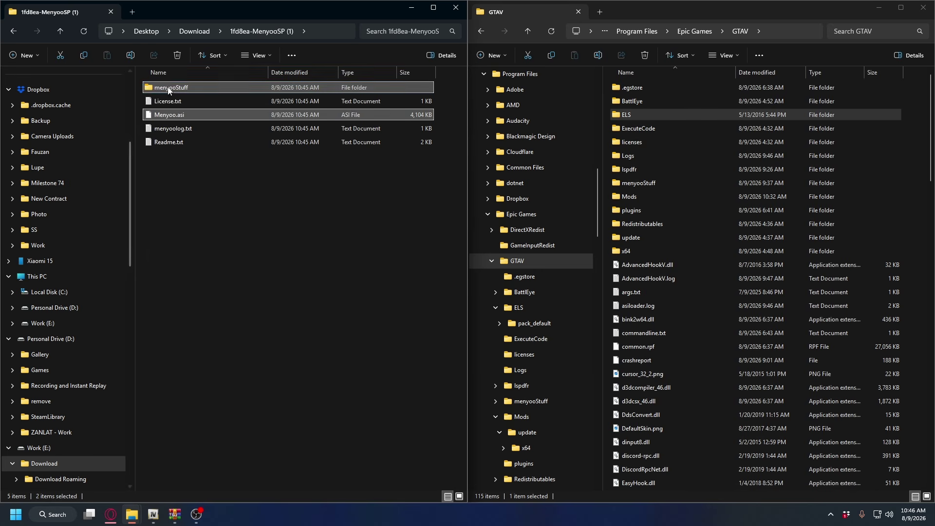
left_click_drag(169, 91, 910, 183)
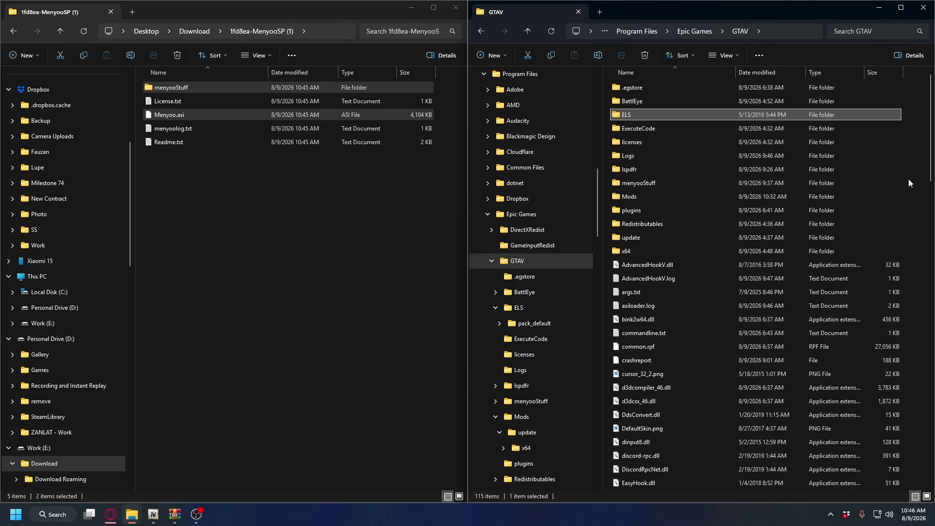
left_click(443, 178)
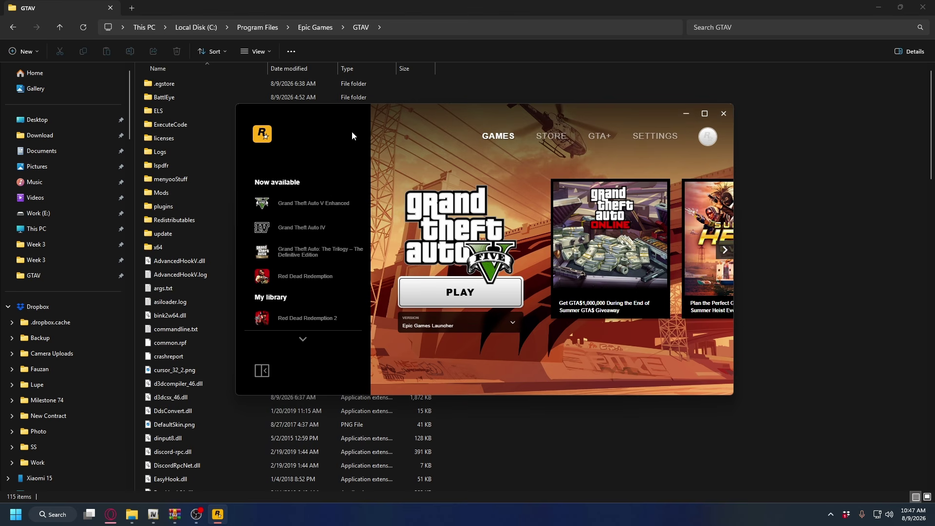
Switch to the Rockstar Games Launcher and open its settings
left_click(655, 140)
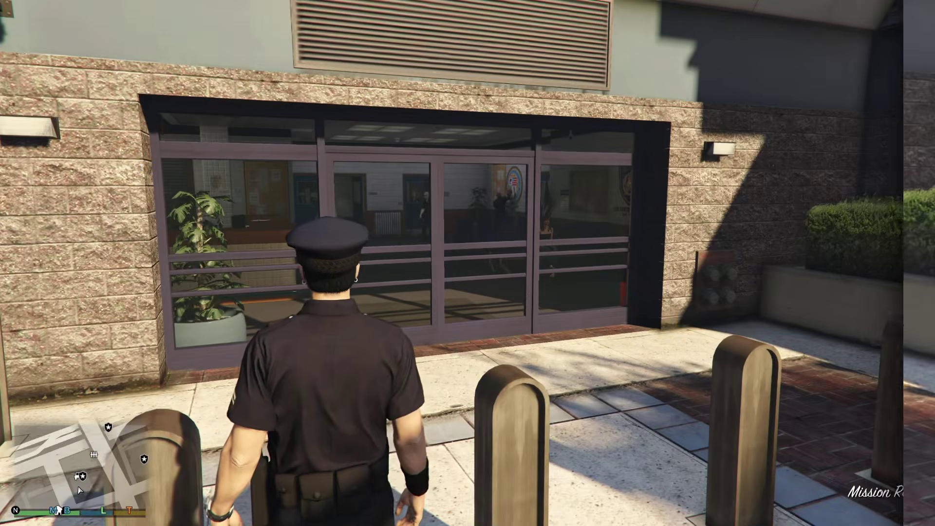
key("w")
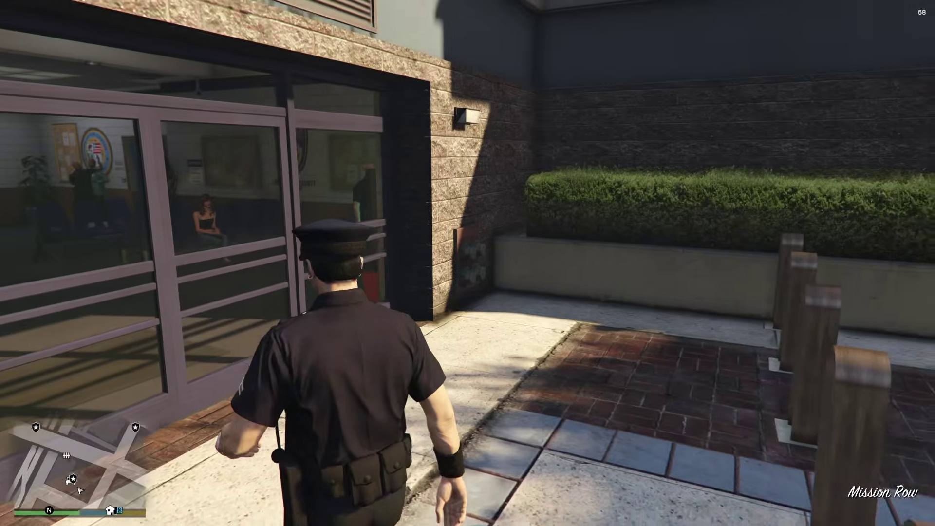
key("w")
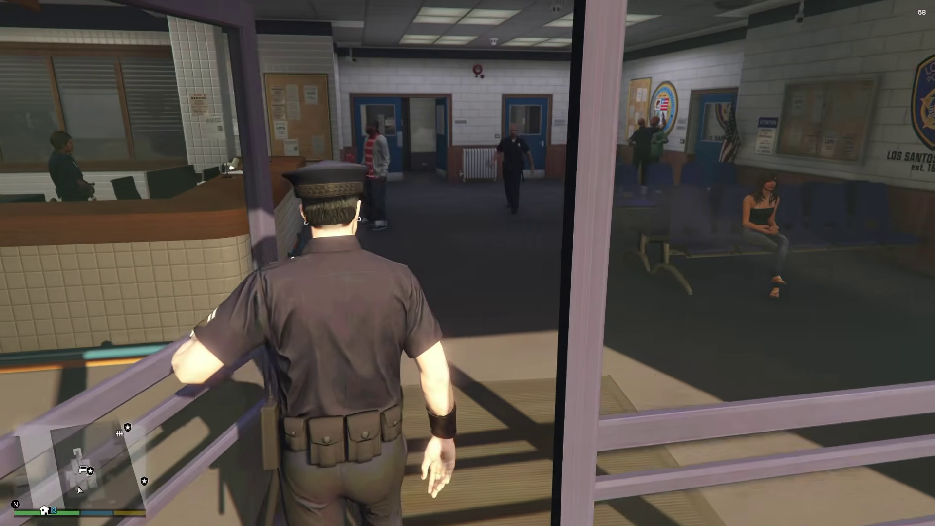
key("w")
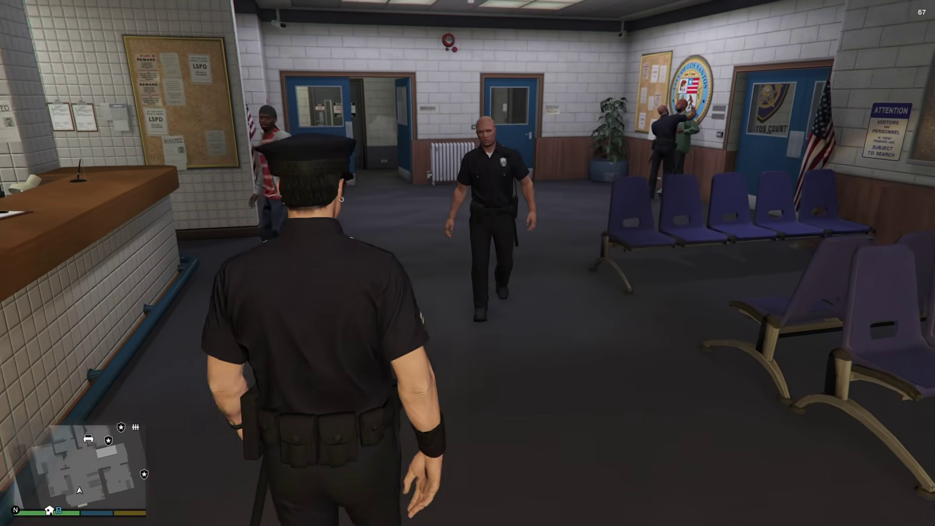
key("w")
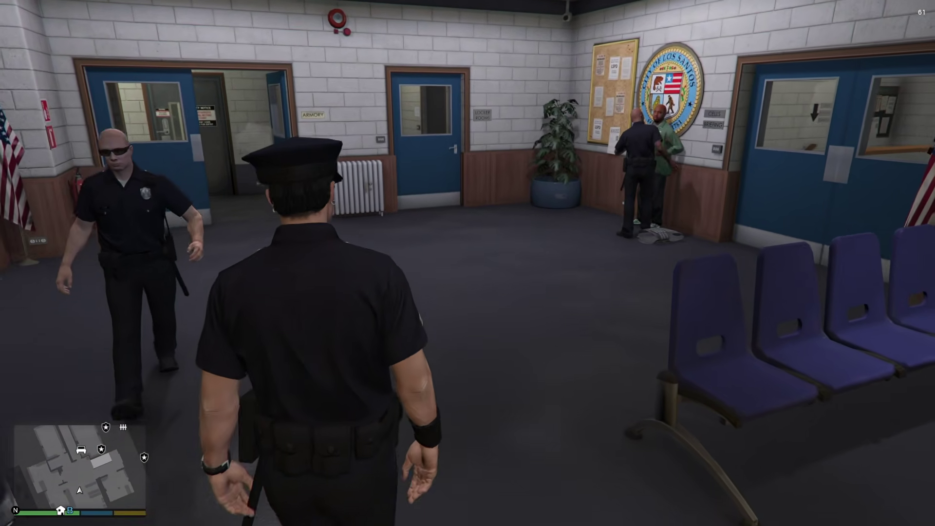
key("w")
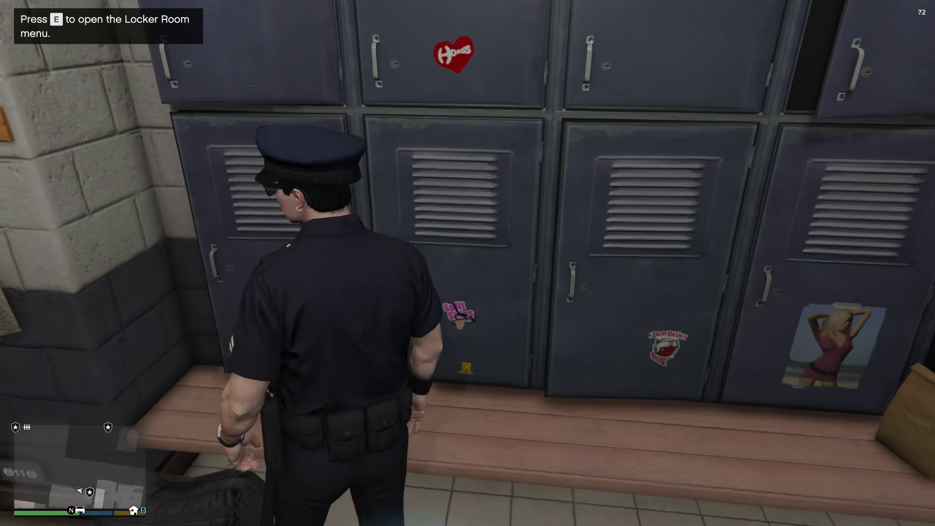
key("e")
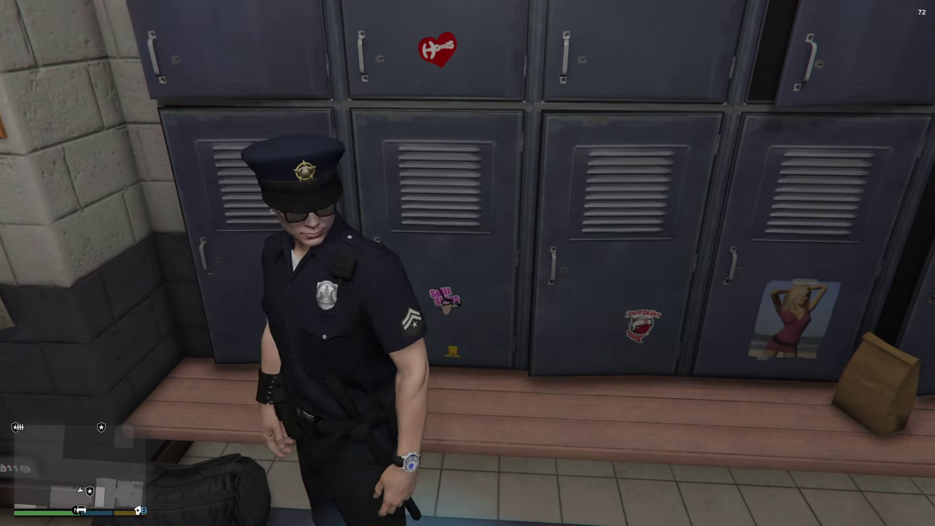
Deploy the LSPD Police Interceptor from the Downtown Police Station's Police Garage and toggle its emergency lights
key("Return")
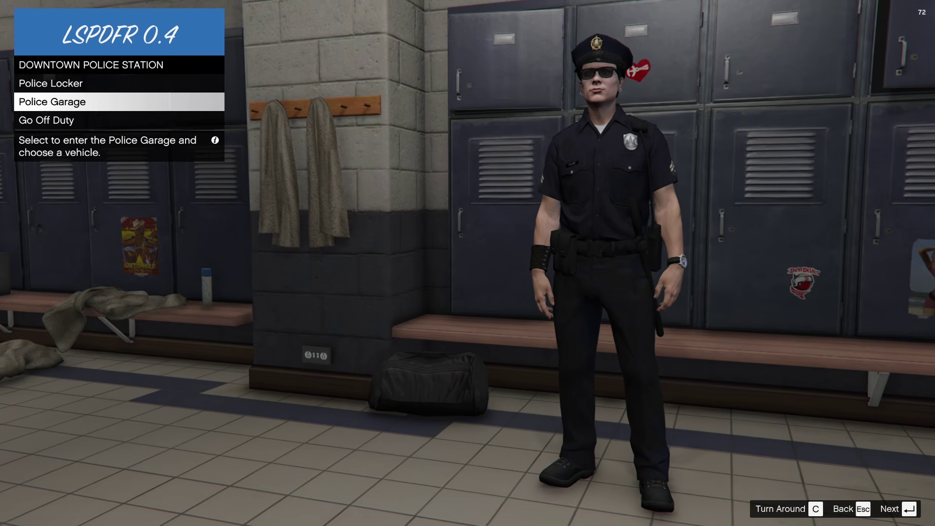
key("Return")
key("Right")
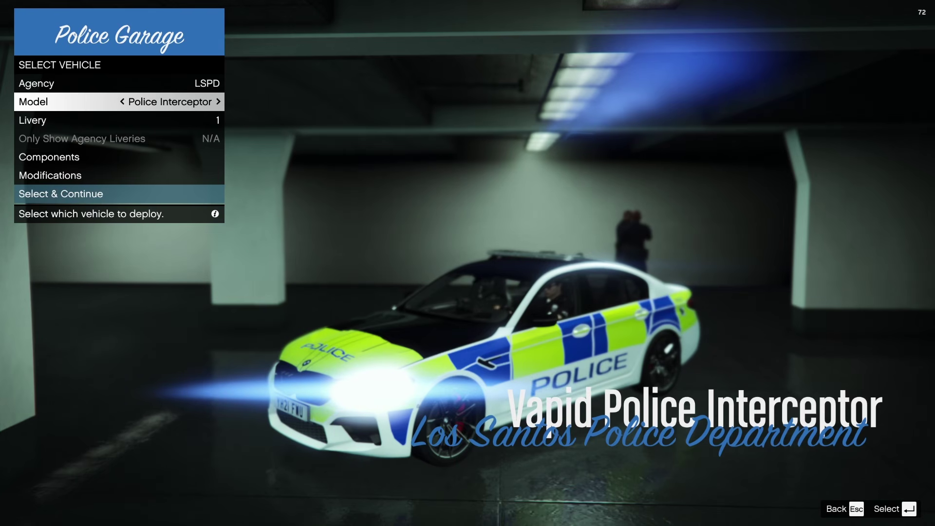
key("Up")
key("Up")
key("Return")
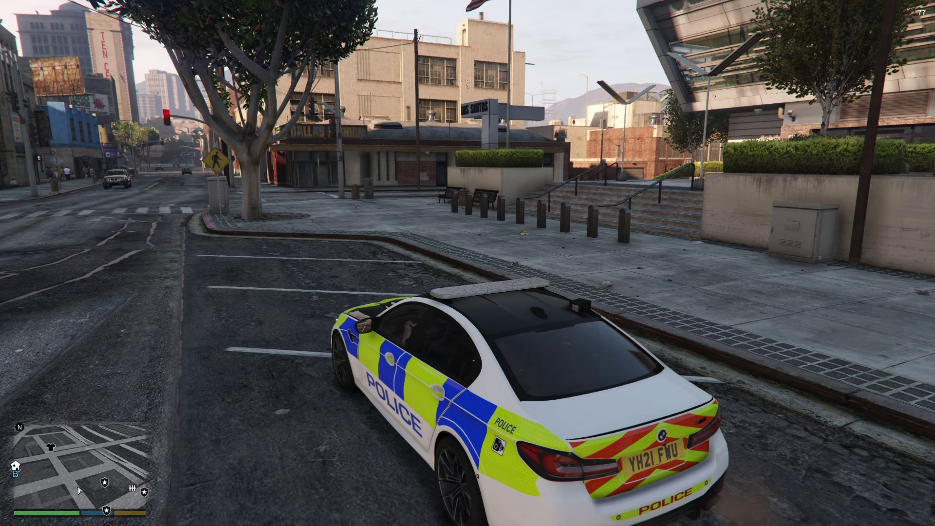
key("j")
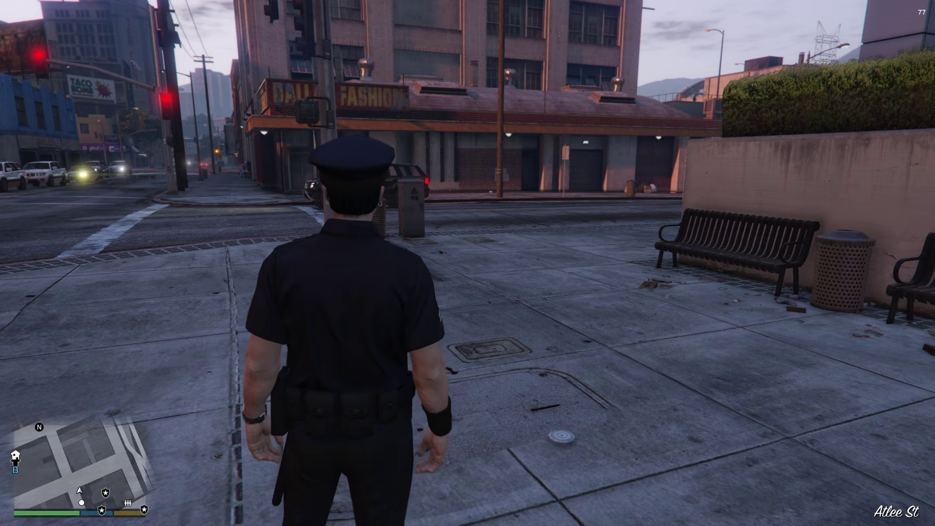
Open the Emergency category of the vehicle spawner in Menyoo's Vehicle Options
key("F8")
key("Down")
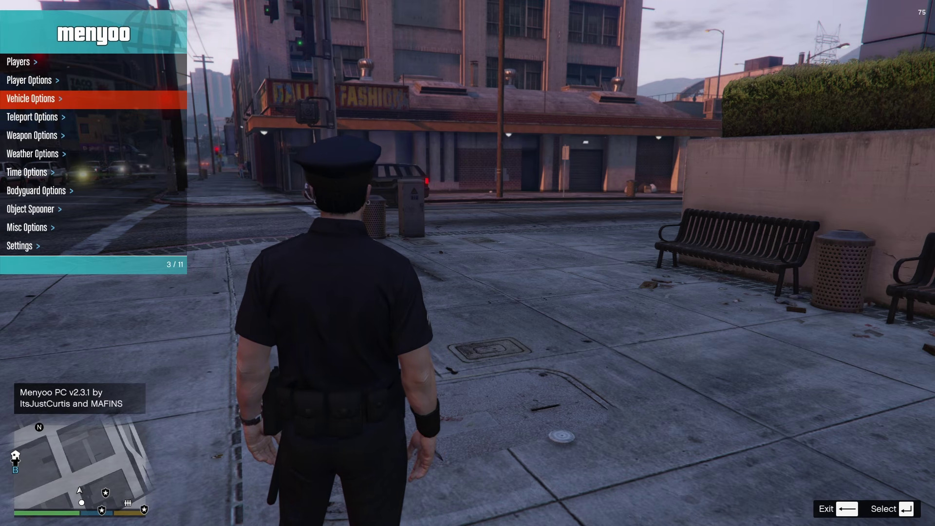
key("Return")
key("Return")
key("Down")
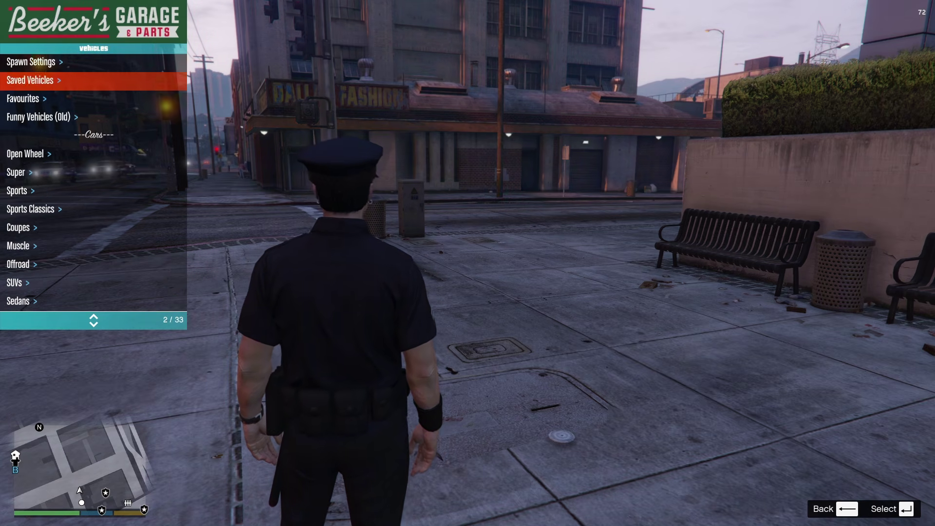
key("Down")
key("Down")
key("Down")
key("Down")
key("Down")
key("Down")
key("Down")
key("Down")
key("Down")
key("Down")
key("Down")
key("Down")
key("Down")
key("Down")
key("Down")
key("Down")
key("Down")
key("Down")
key("Down")
key("Down")
key("Down")
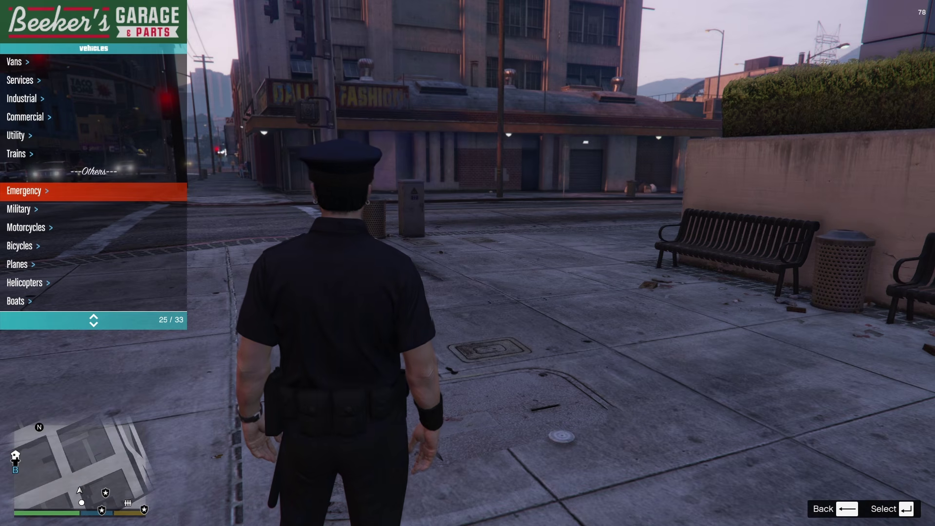
key("Return")
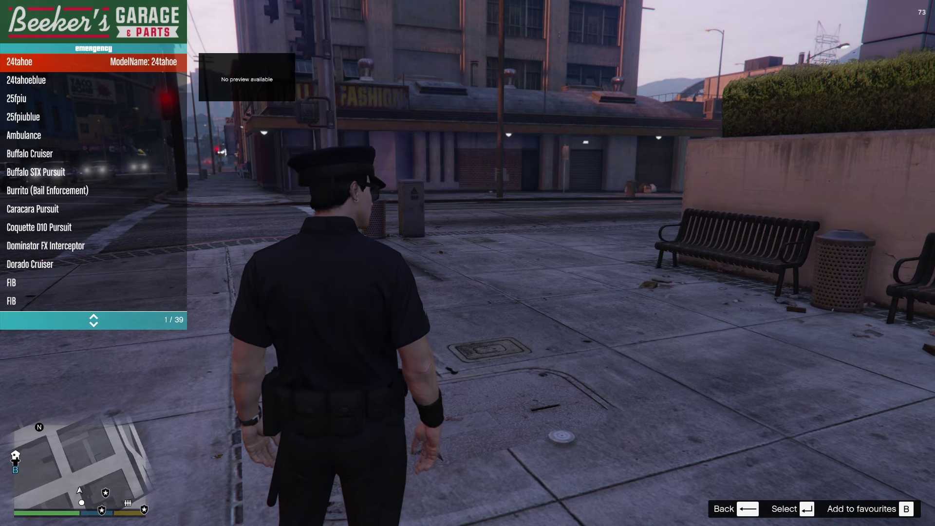
Spawn the added 24tahoe and 25fpiu police vehicles from the Emergency vehicle list
key("Down")
key("Down")
key("Down")
key("Up")
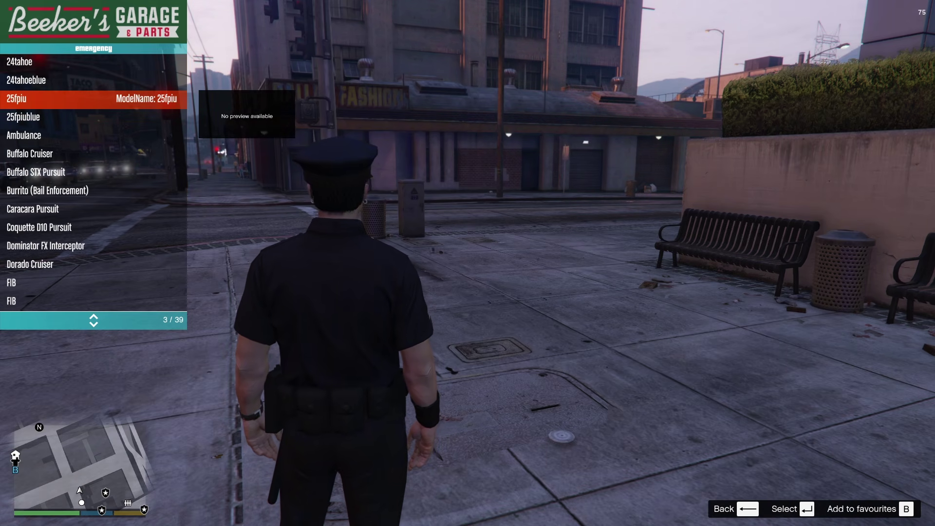
key("Up")
key("Up")
key("Down")
key("Down")
key("Down")
key("Up")
key("Up")
key("Up")
key("Return")
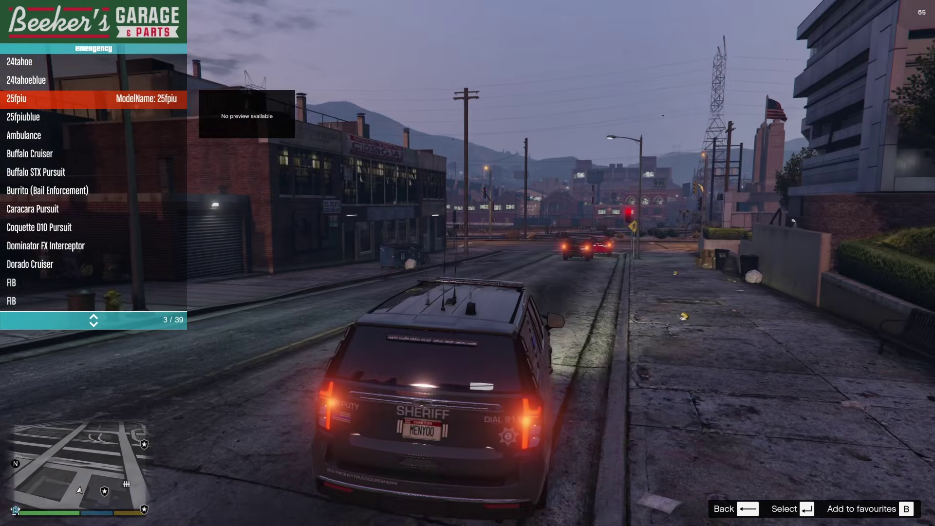
key("Return")
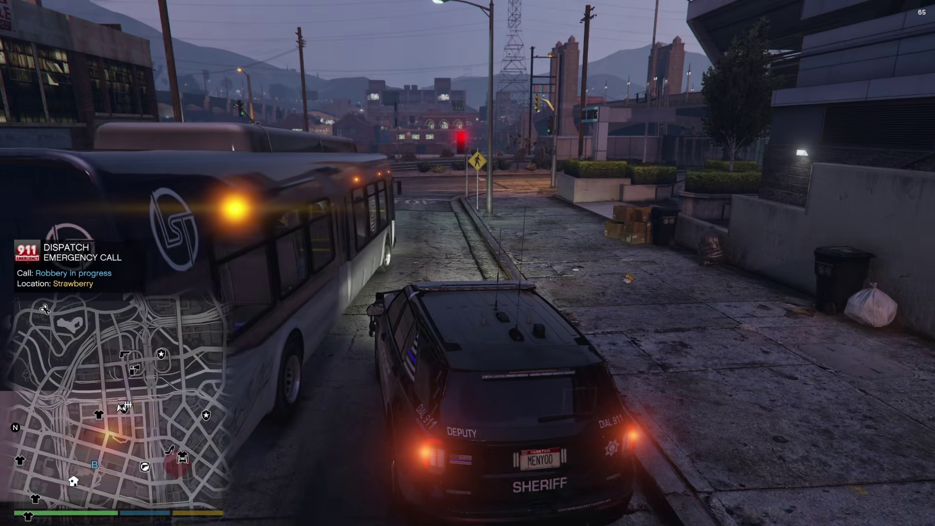
key("e")
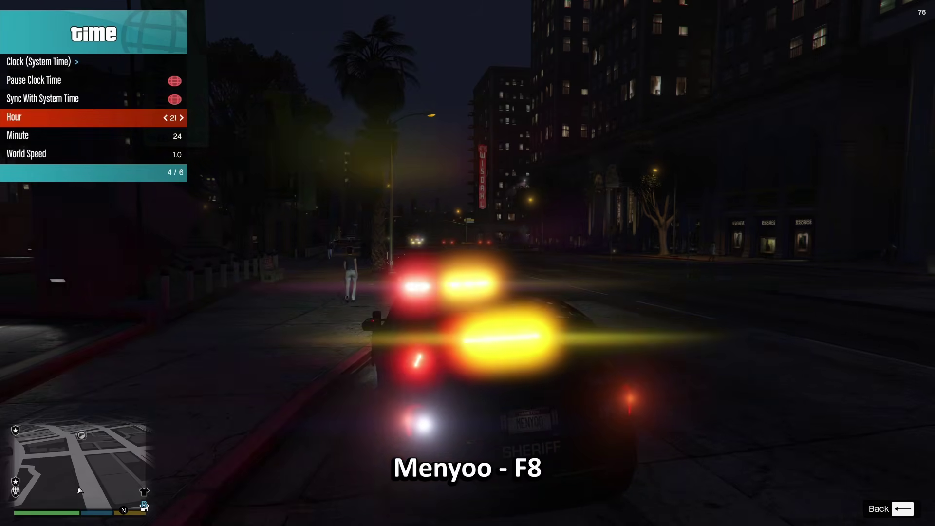
Set the in-game time's hour to 9 and close Menyoo
key("Left")
key("Left")
key("Left")
key("Left")
key("Left")
key("Left")
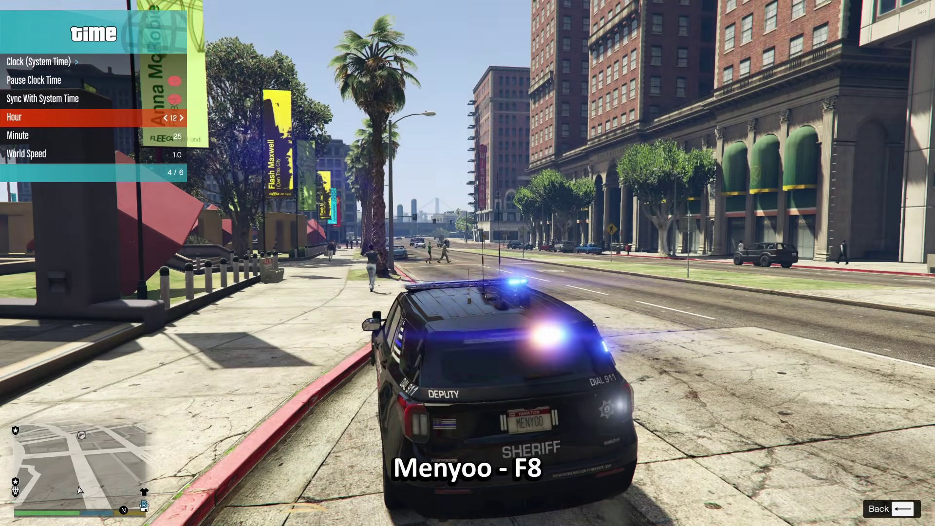
key("Left")
key("Left")
key("Left")
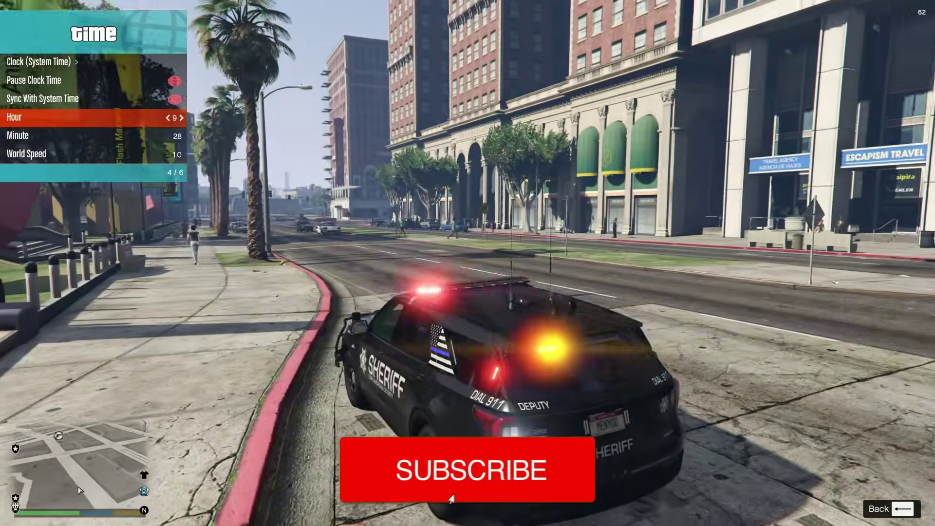
key("F8")
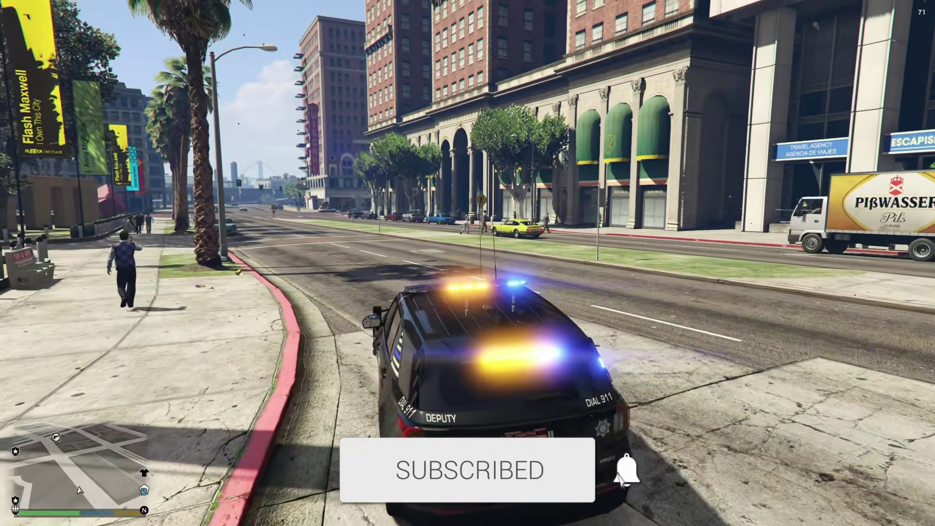